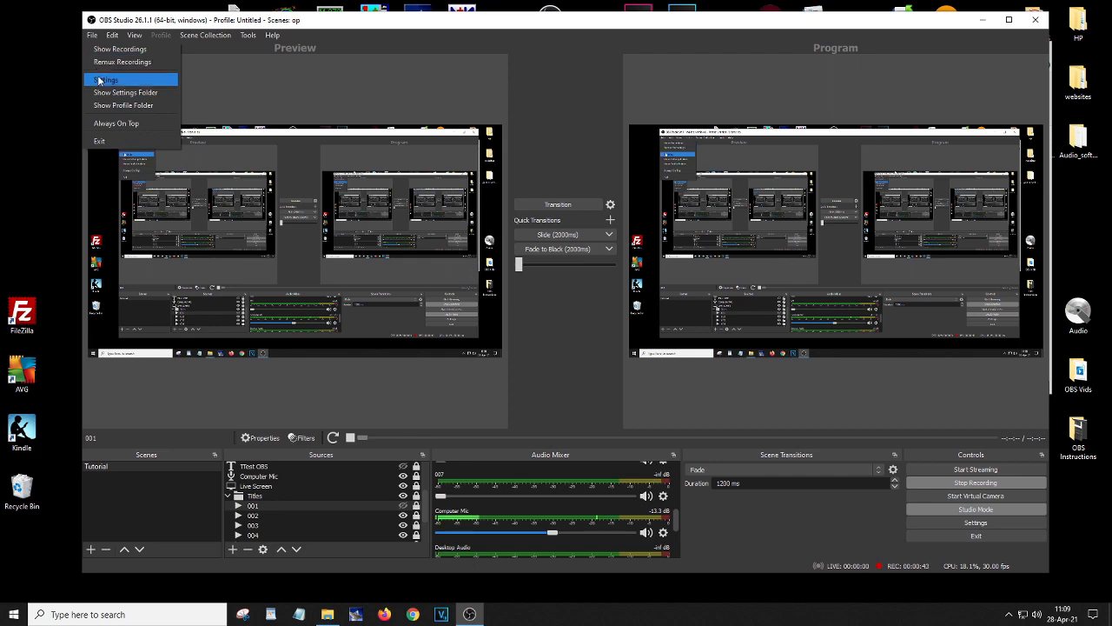
Step: Open the program settings and review the general options and the available streaming services
{"action": "left_click", "coordinate": [97, 79]}
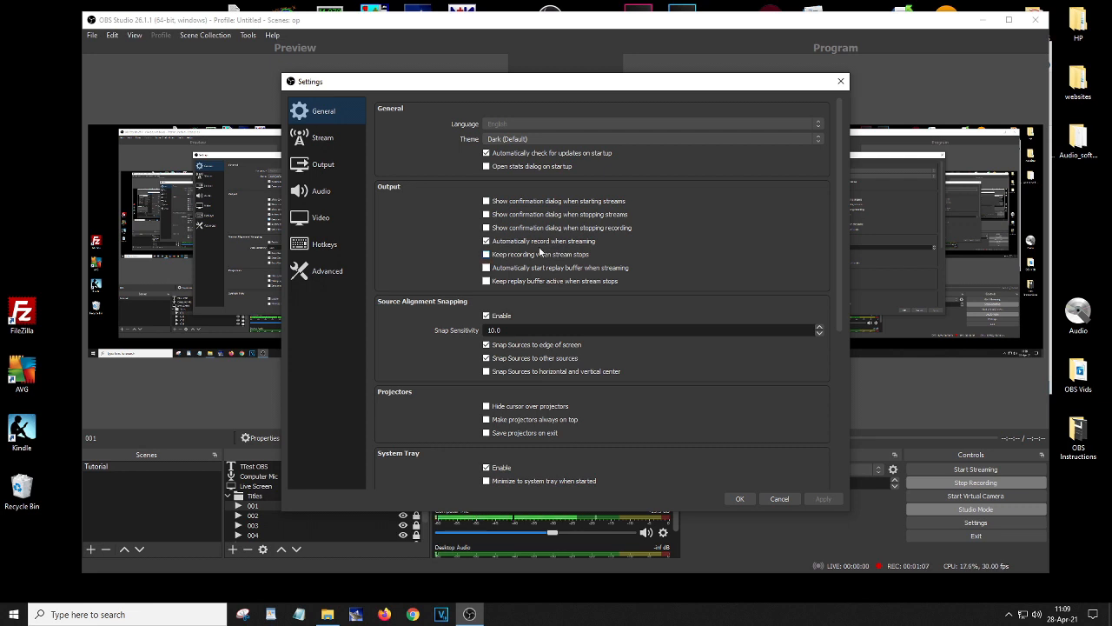
{"action": "left_click", "coordinate": [330, 139]}
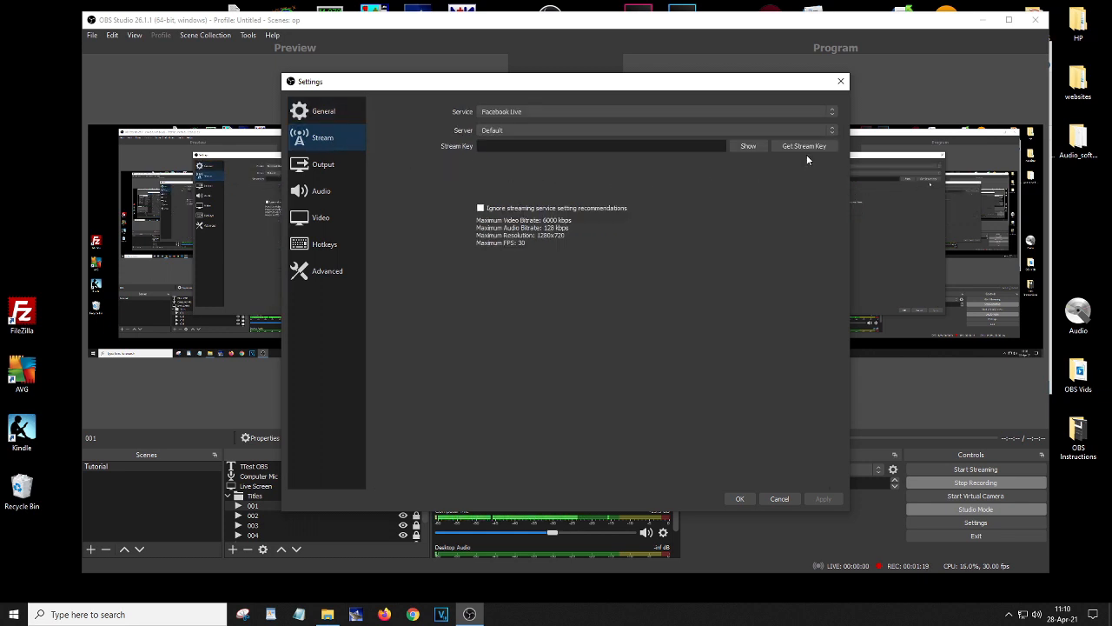
{"action": "left_click", "coordinate": [832, 113]}
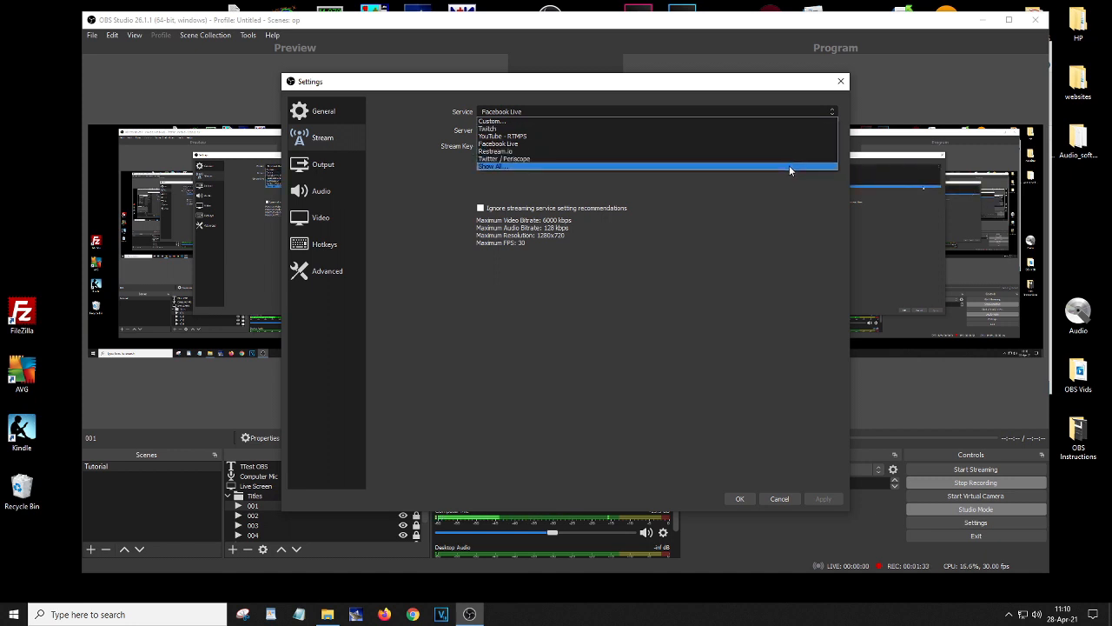
{"action": "left_click", "coordinate": [782, 189]}
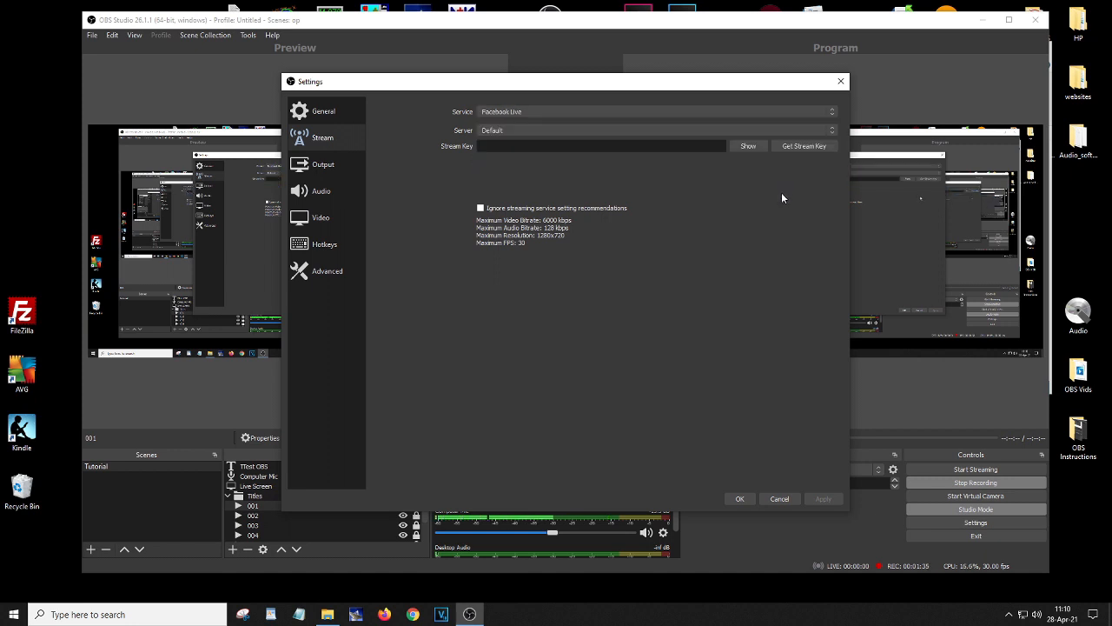
Step: Get the stream details from Facebook Live Producer, copy its server URL, and return to the stream key field
{"action": "left_click", "coordinate": [789, 149]}
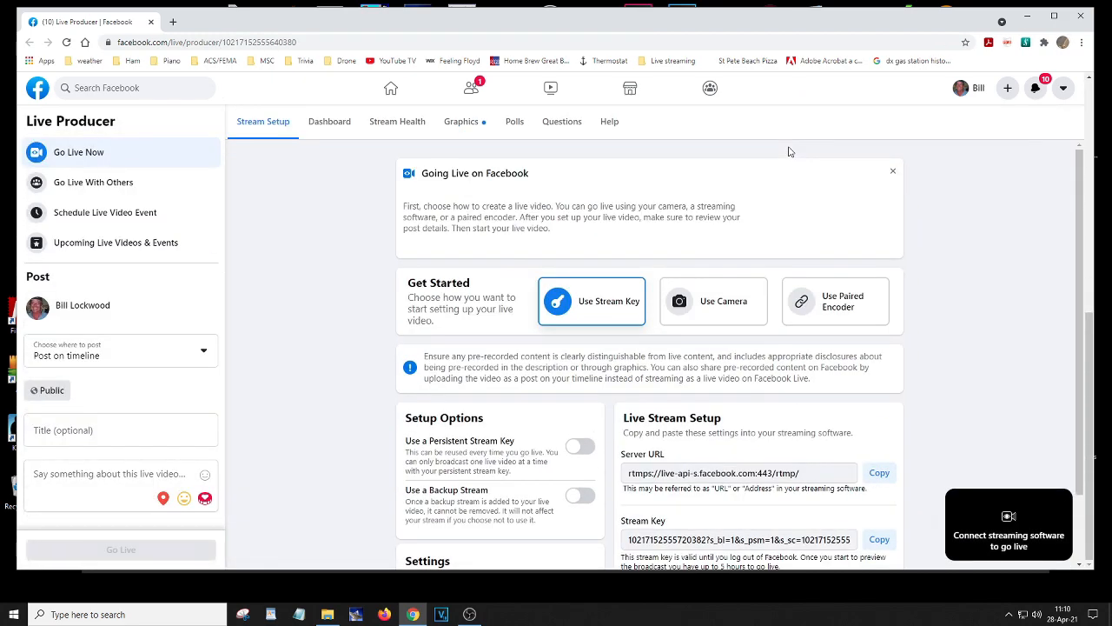
{"action": "left_click", "coordinate": [876, 473]}
{"action": "left_click", "coordinate": [151, 23]}
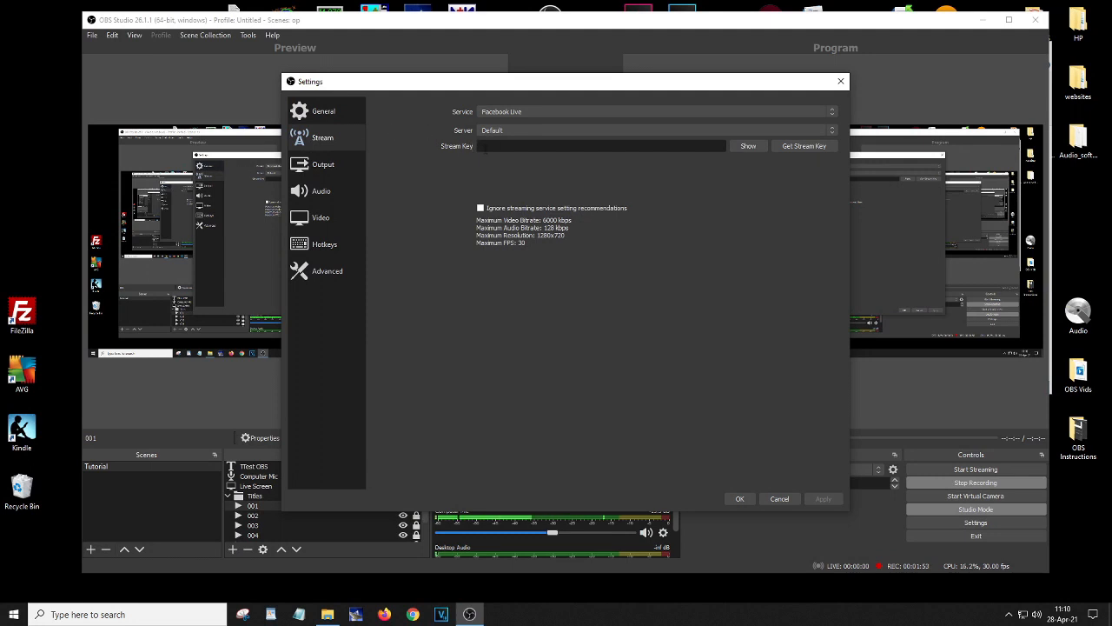
{"action": "left_click", "coordinate": [486, 149]}
Step: Review the output, audio and video settings in turn
{"action": "left_click", "coordinate": [344, 167]}
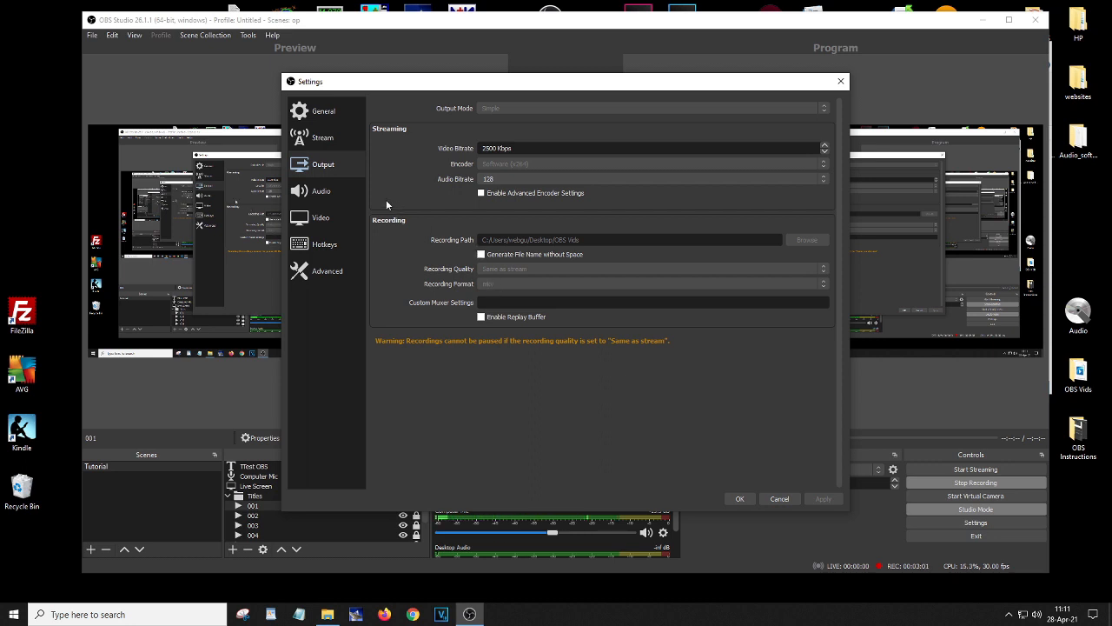
{"action": "left_click", "coordinate": [342, 195]}
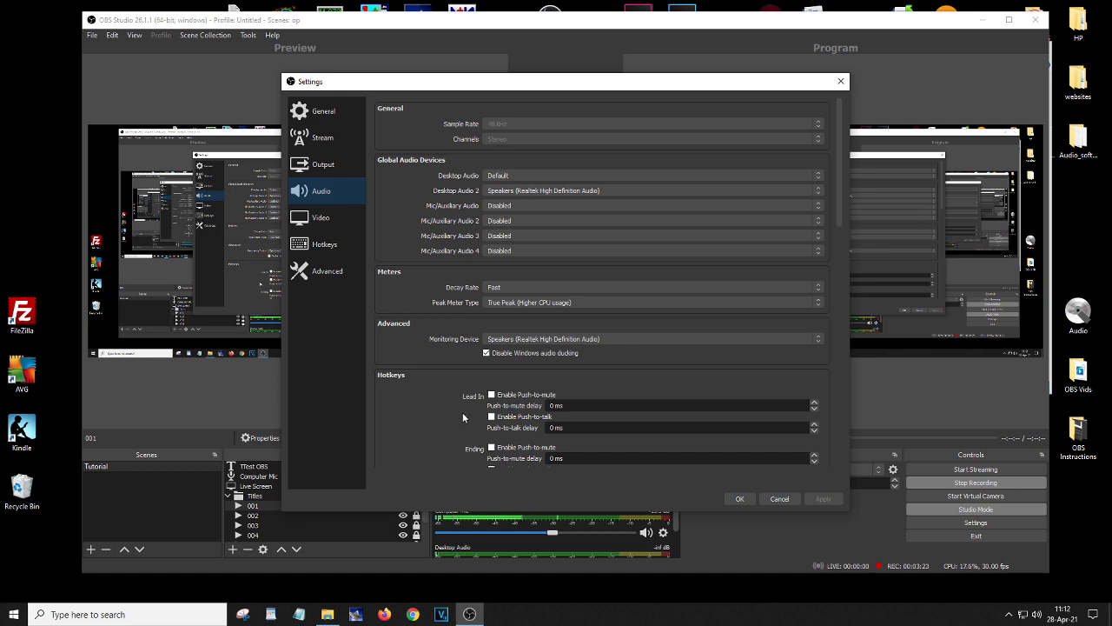
{"action": "left_click", "coordinate": [352, 224]}
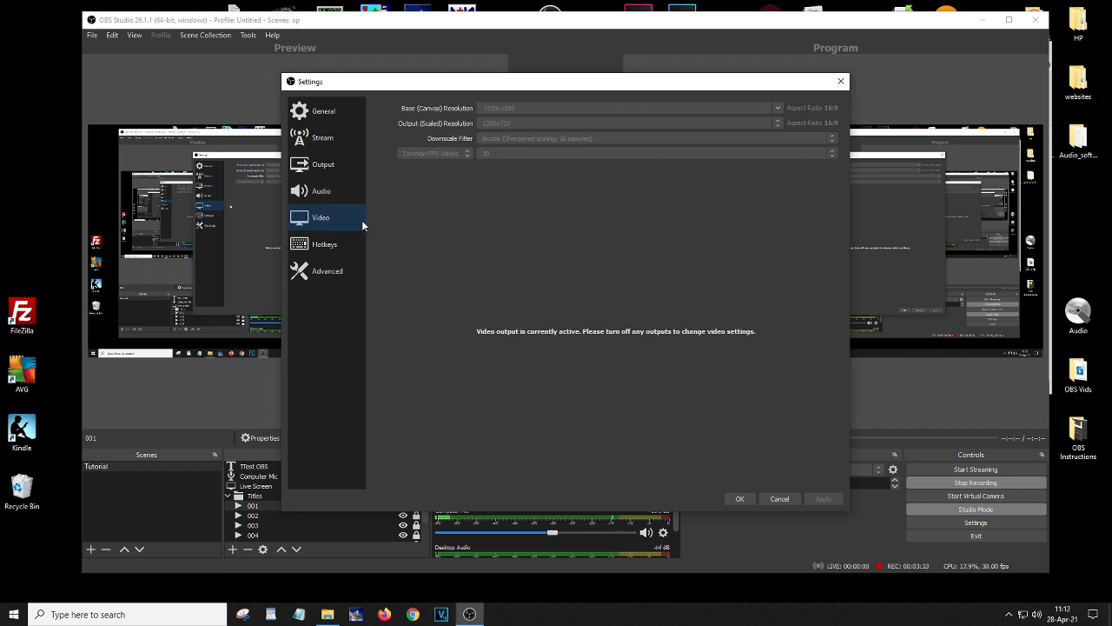
Step: Examine the hotkey assignments available for streaming, recording, the Tutorial scene and its sources
{"action": "left_click", "coordinate": [338, 246]}
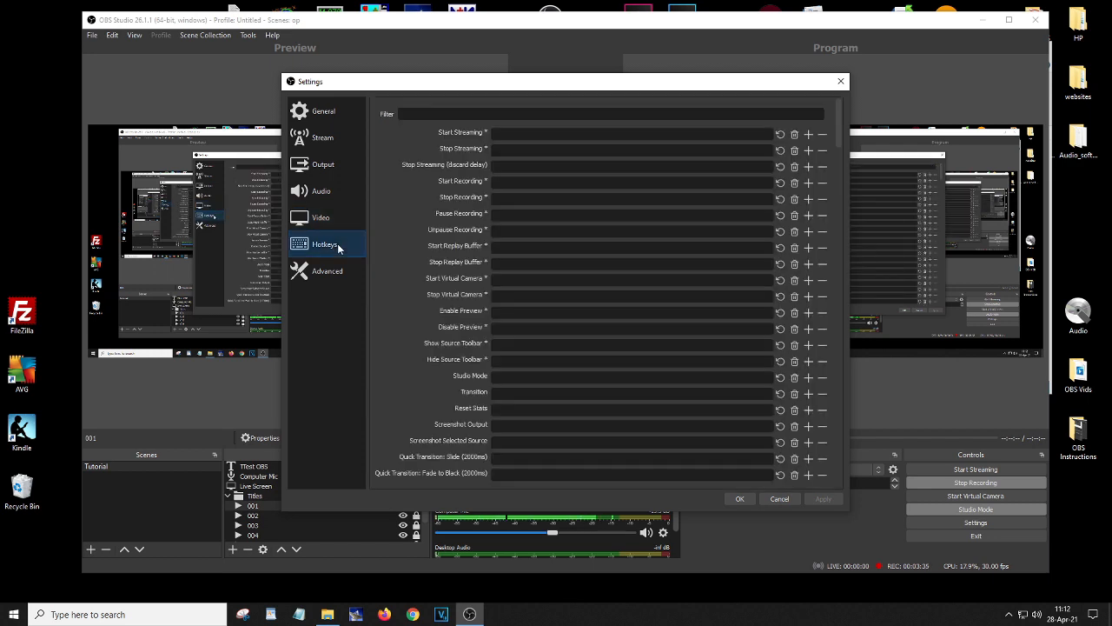
{"action": "scroll", "coordinate": [409, 258], "scroll_direction": "down", "scroll_amount": 2}
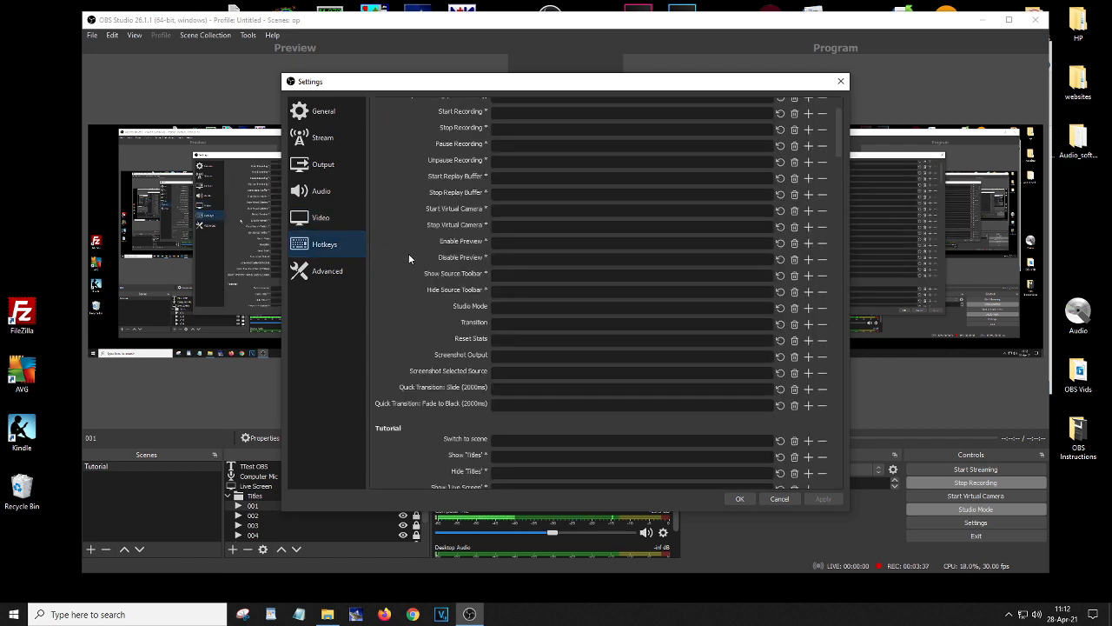
{"action": "scroll", "coordinate": [409, 258], "scroll_direction": "down", "scroll_amount": 5}
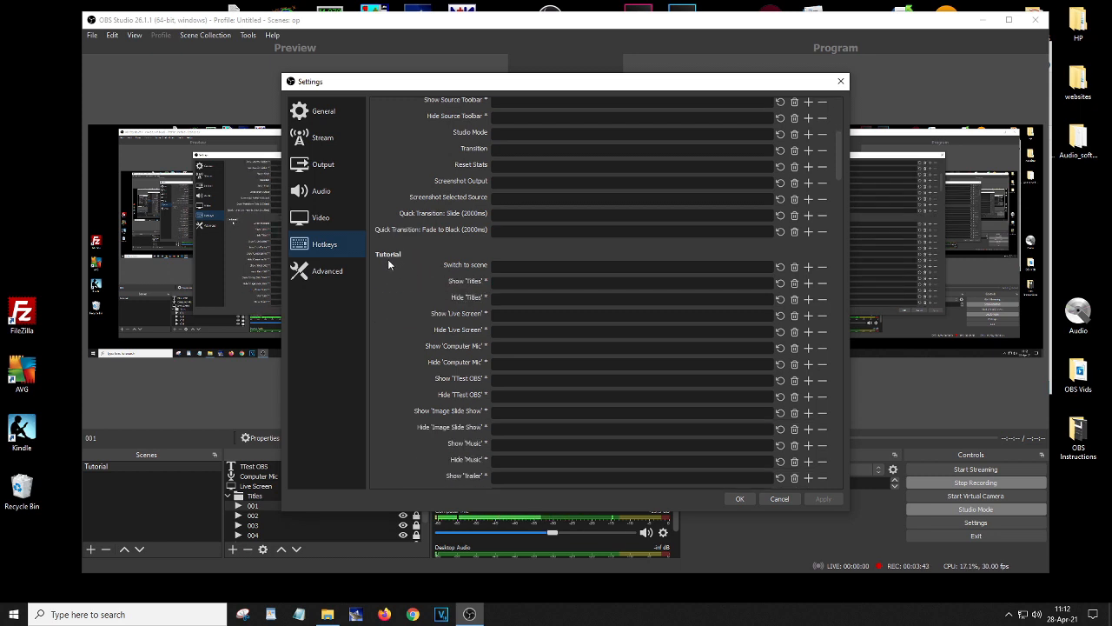
{"action": "scroll", "coordinate": [389, 259], "scroll_direction": "down", "scroll_amount": 3}
{"action": "scroll", "coordinate": [393, 260], "scroll_direction": "down", "scroll_amount": 2}
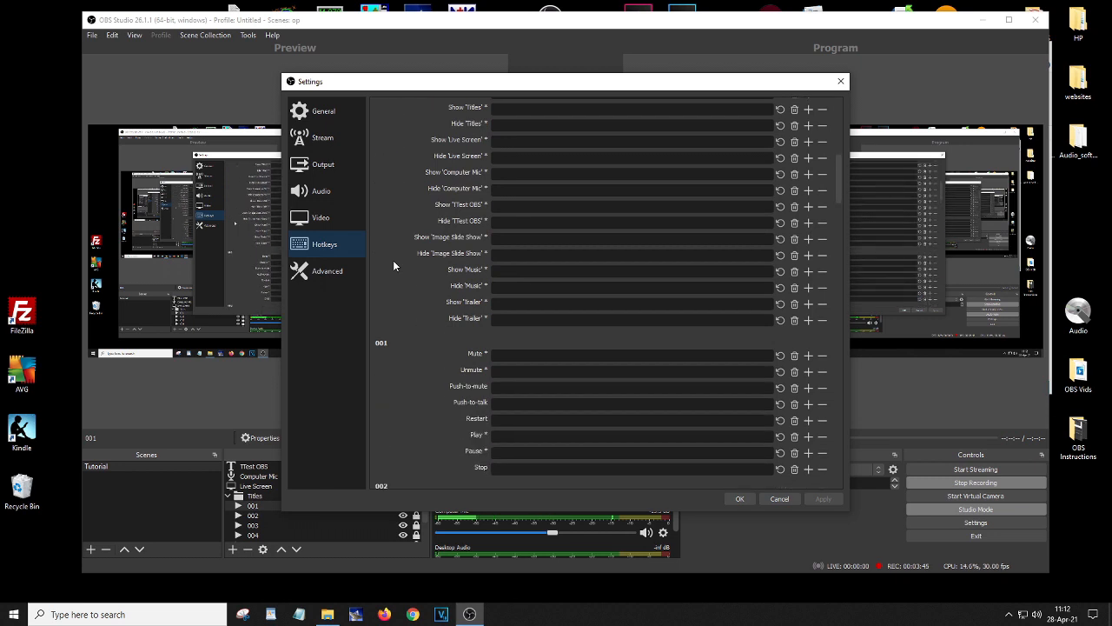
{"action": "scroll", "coordinate": [379, 262], "scroll_direction": "up", "scroll_amount": 8}
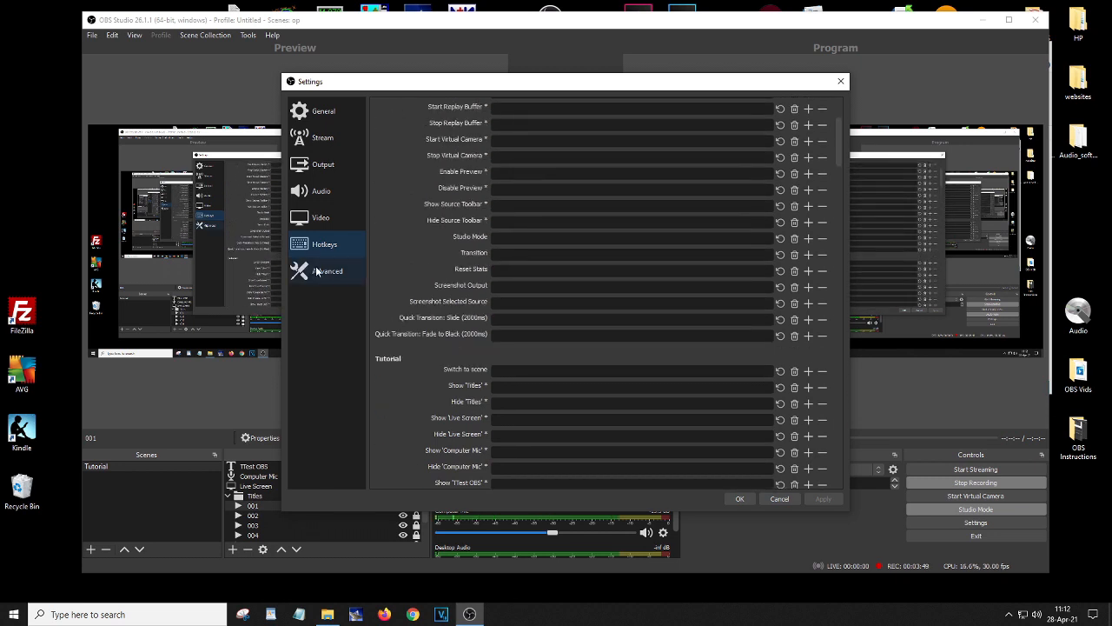
Step: Review the advanced recording, stream delay and reconnect settings, and leave the settings without saving
{"action": "left_click", "coordinate": [317, 271]}
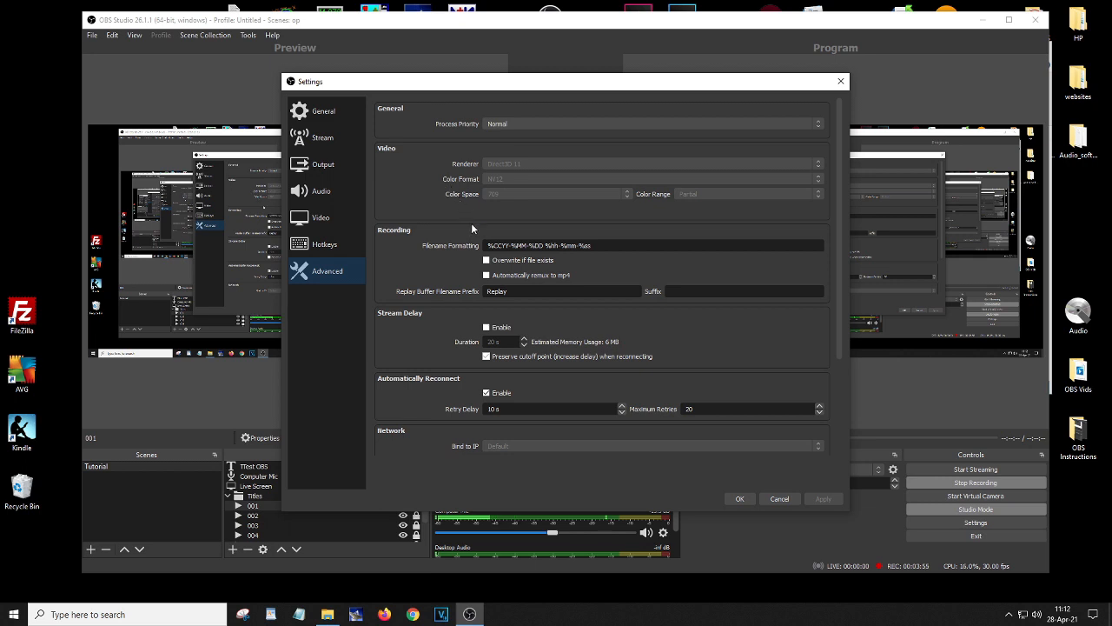
{"action": "mouse_move", "coordinate": [591, 247]}
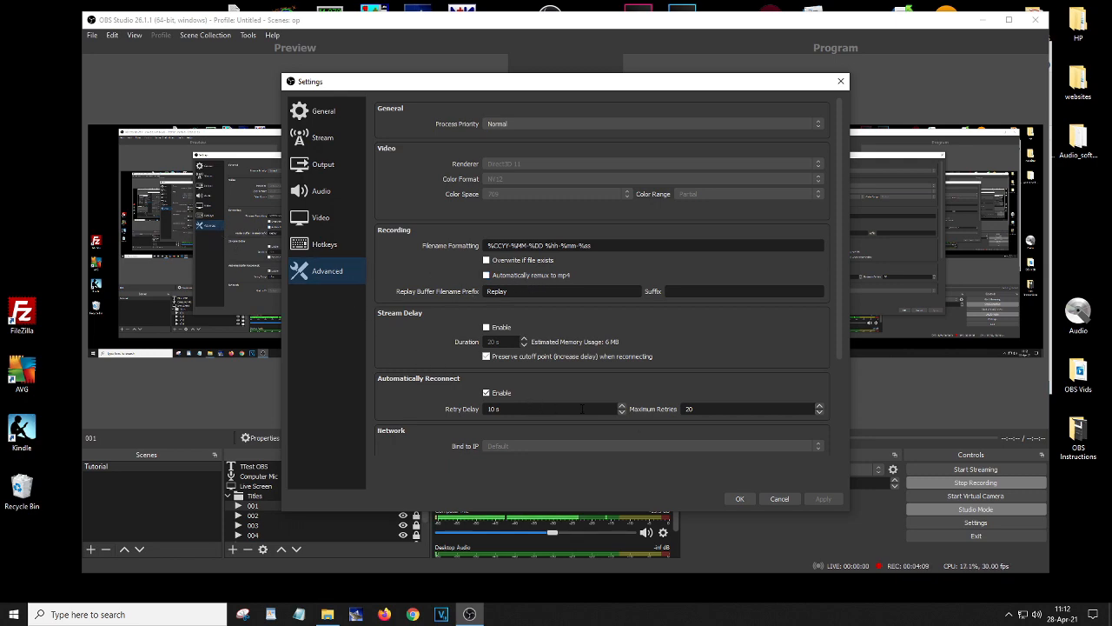
{"action": "left_click", "coordinate": [777, 495]}
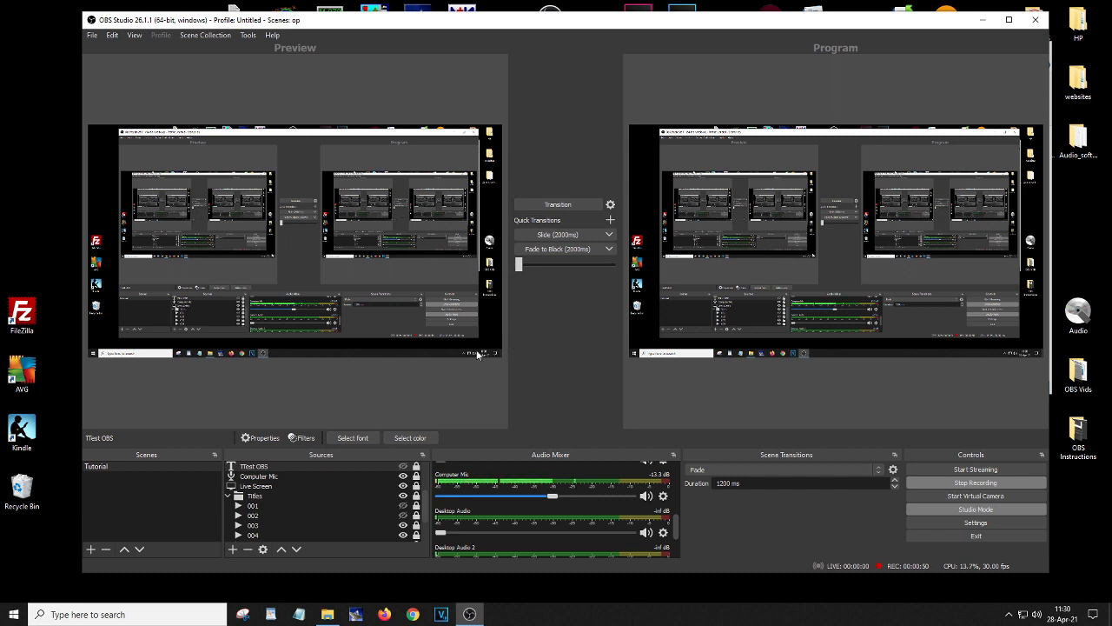
Step: Run the main scene transition, followed by the Fade to Black and Slide quick transitions
{"action": "left_click", "coordinate": [351, 486]}
{"action": "left_click", "coordinate": [564, 206]}
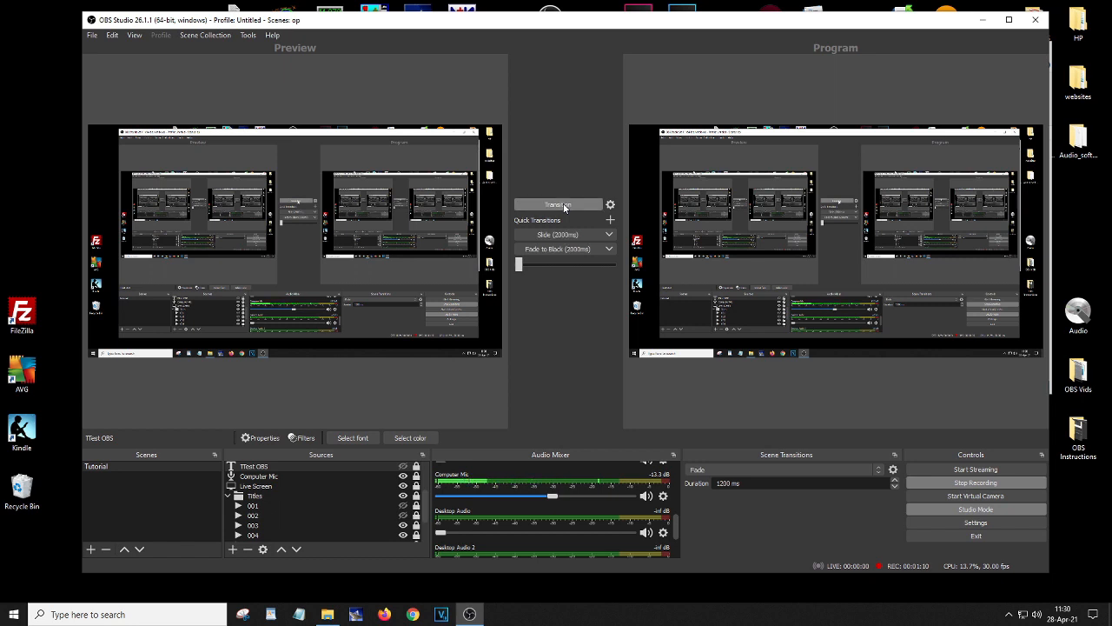
{"action": "left_click", "coordinate": [560, 248]}
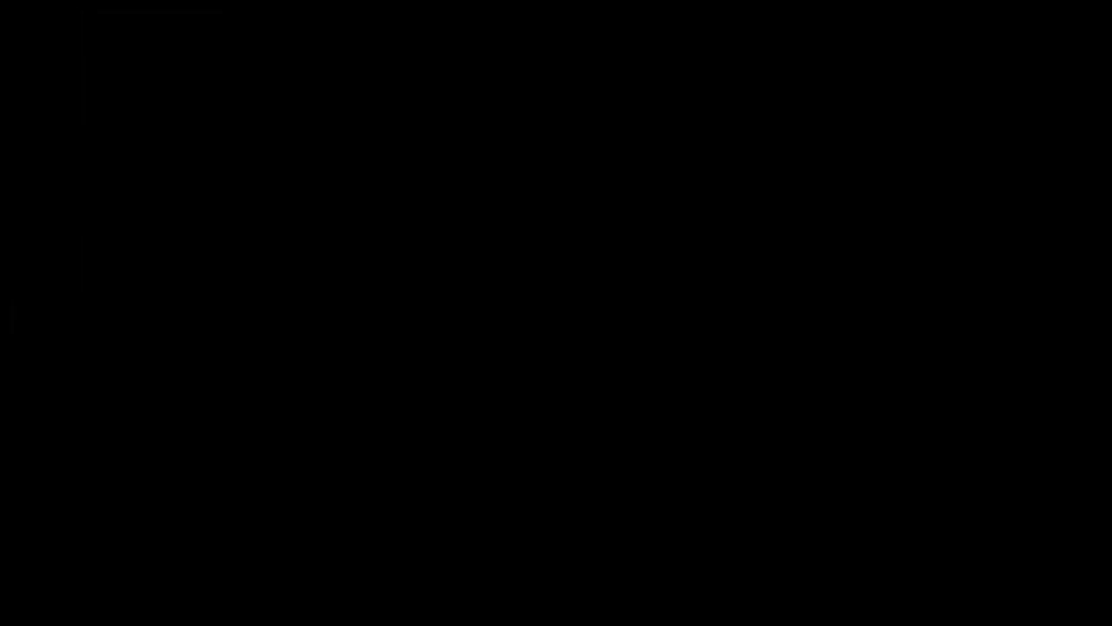
{"action": "left_click", "coordinate": [560, 235]}
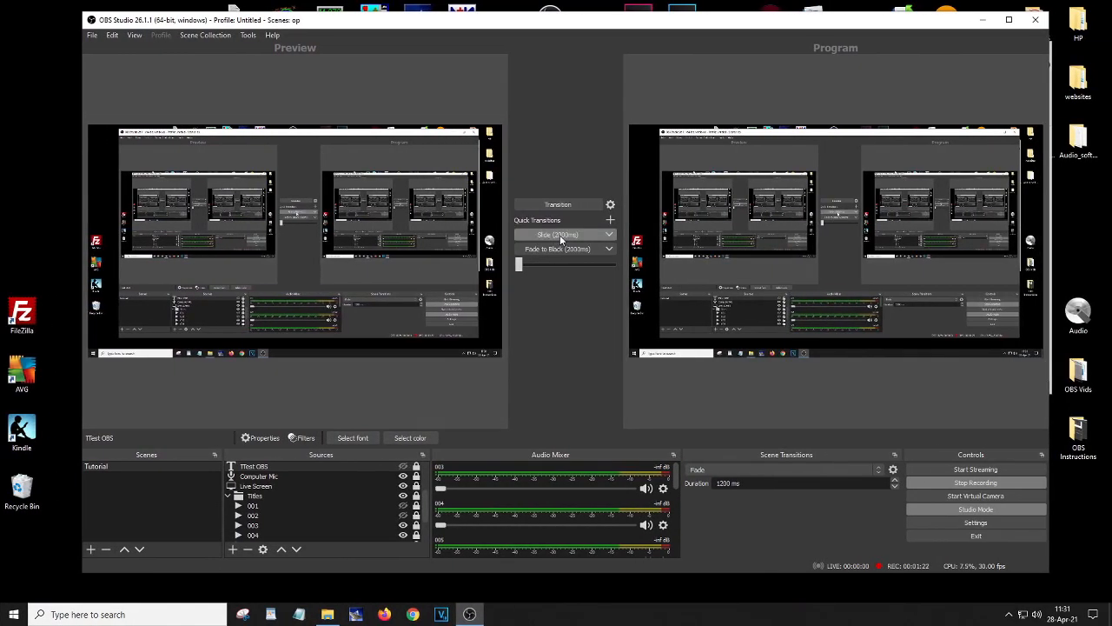
Step: Examine the choices for adding a quick transition and for editing the existing Slide one, changing nothing
{"action": "left_click", "coordinate": [610, 221]}
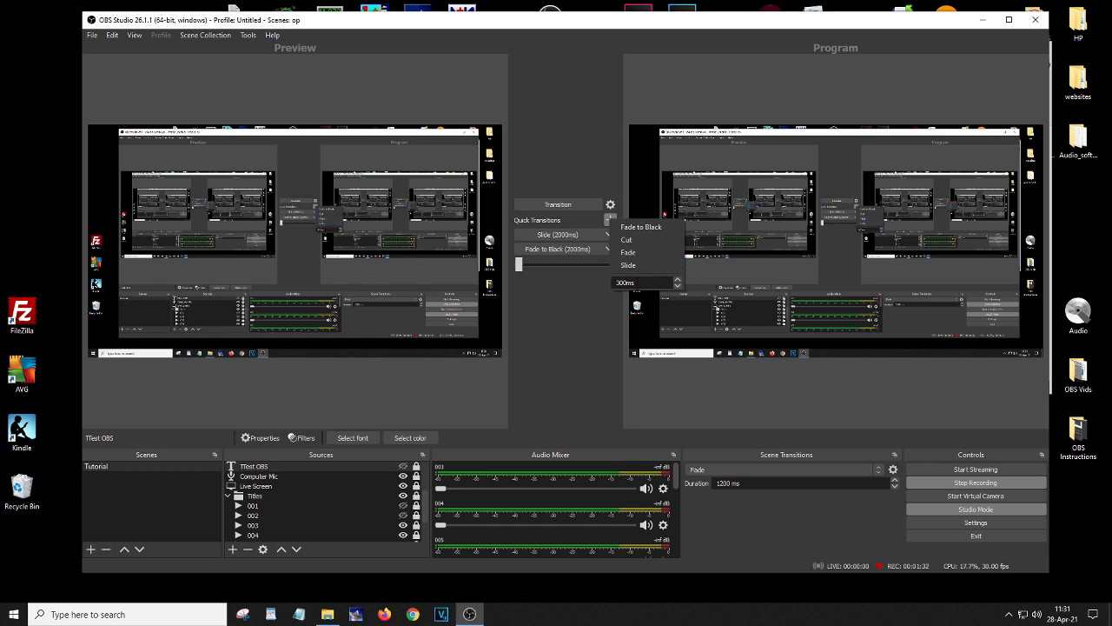
{"action": "left_click", "coordinate": [587, 290]}
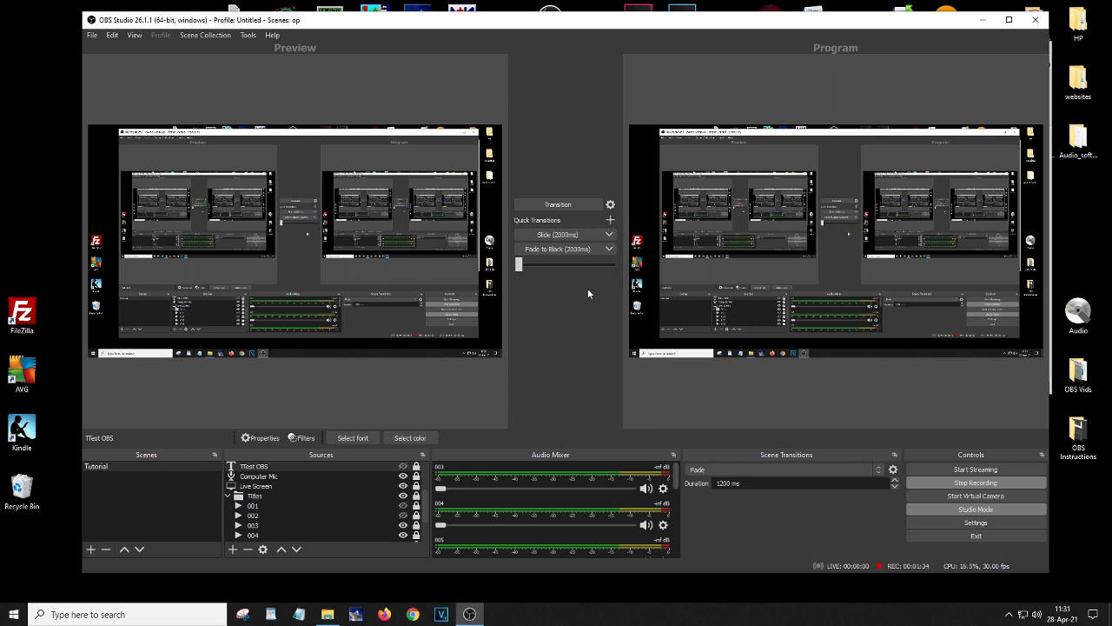
{"action": "left_click", "coordinate": [611, 235]}
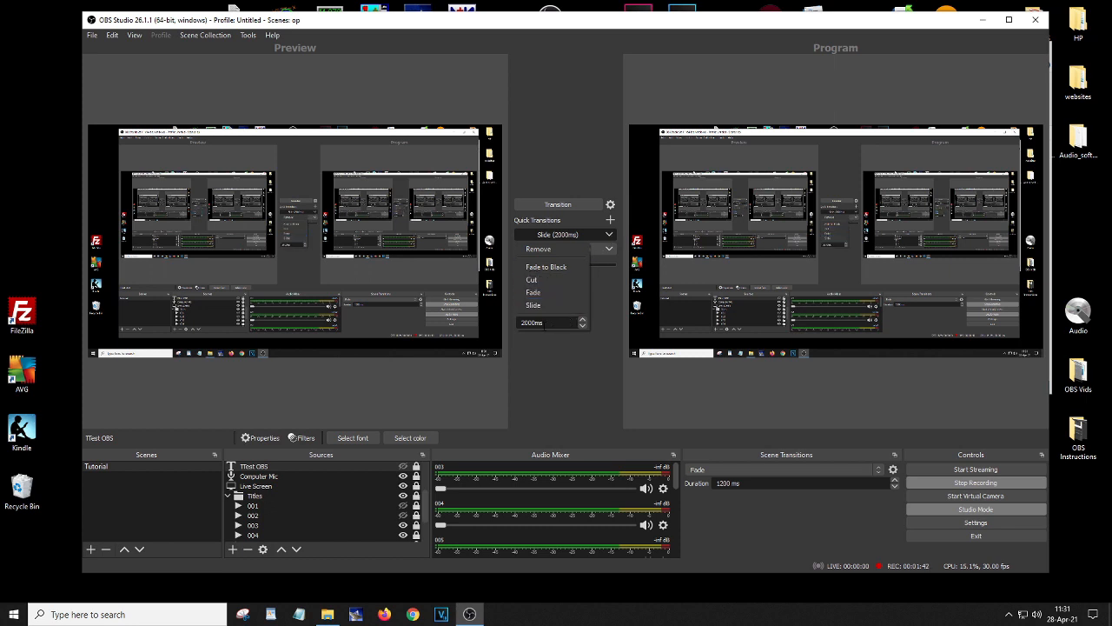
{"action": "left_click", "coordinate": [606, 314]}
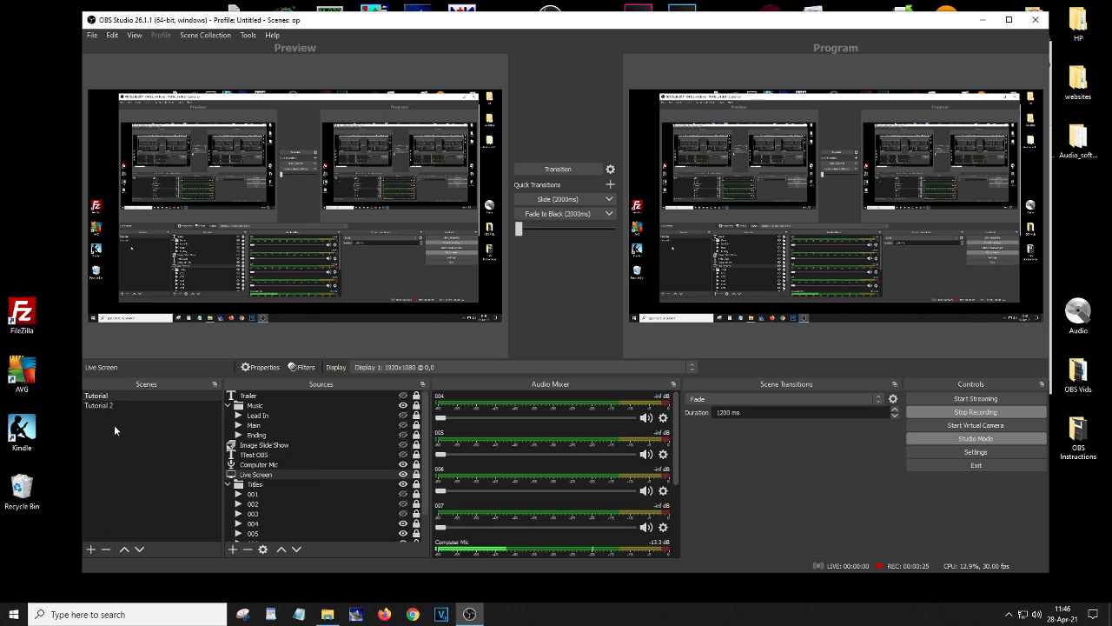
Step: Open the prompt for naming a new scene and dismiss it without adding one
{"action": "left_click", "coordinate": [89, 548]}
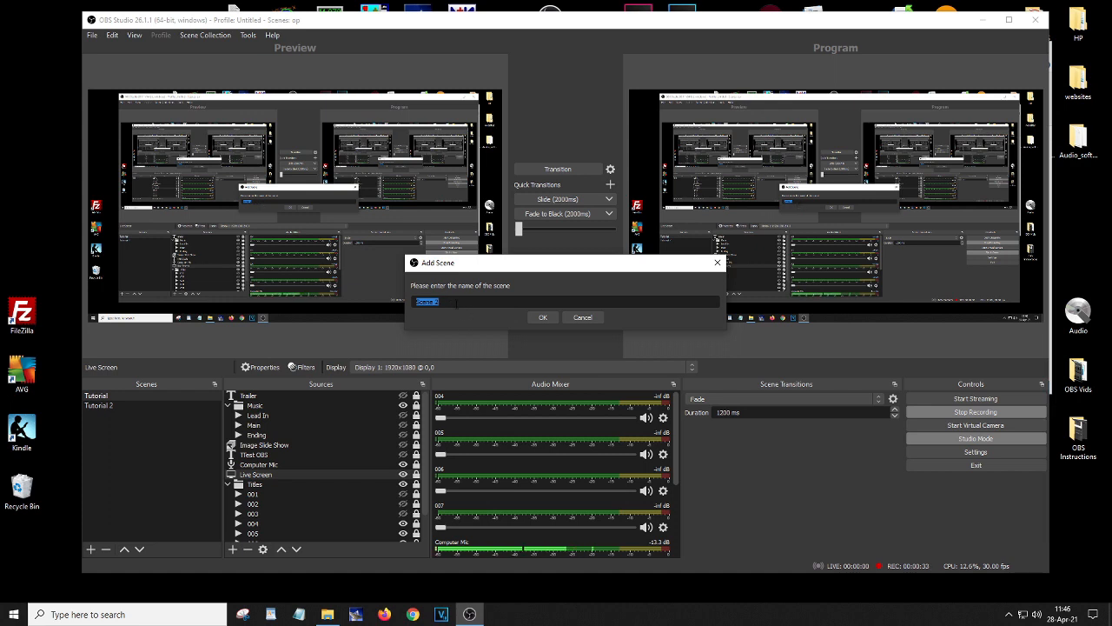
{"action": "left_click", "coordinate": [591, 317]}
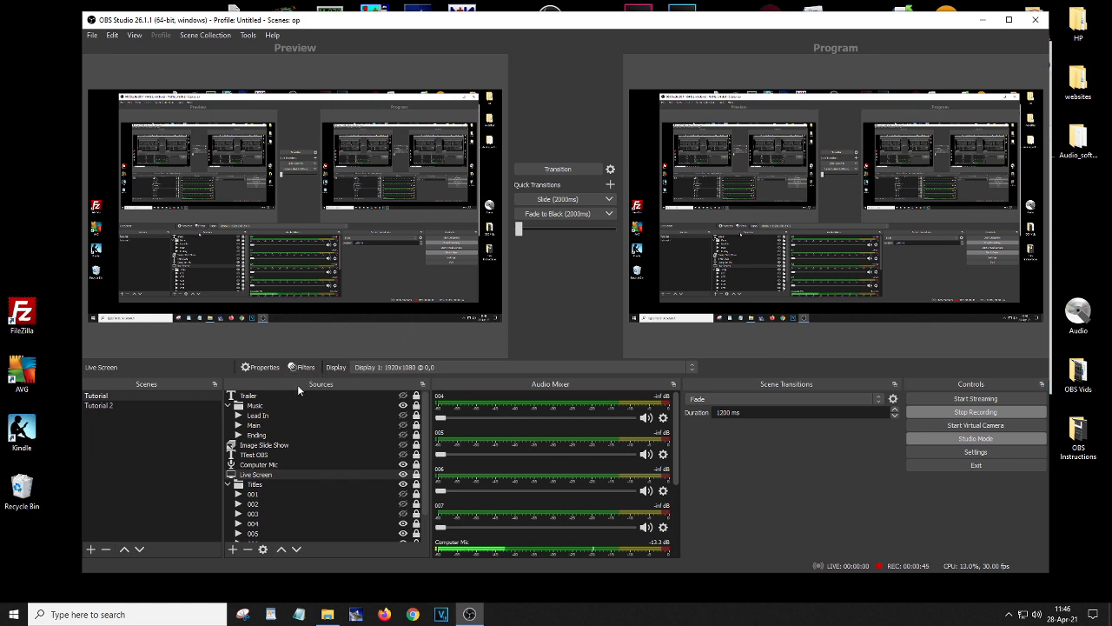
Step: Hide source 004 in the Tutorial scene and make Display Capture visible in the Tutorial 2 scene
{"action": "left_click", "coordinate": [403, 523]}
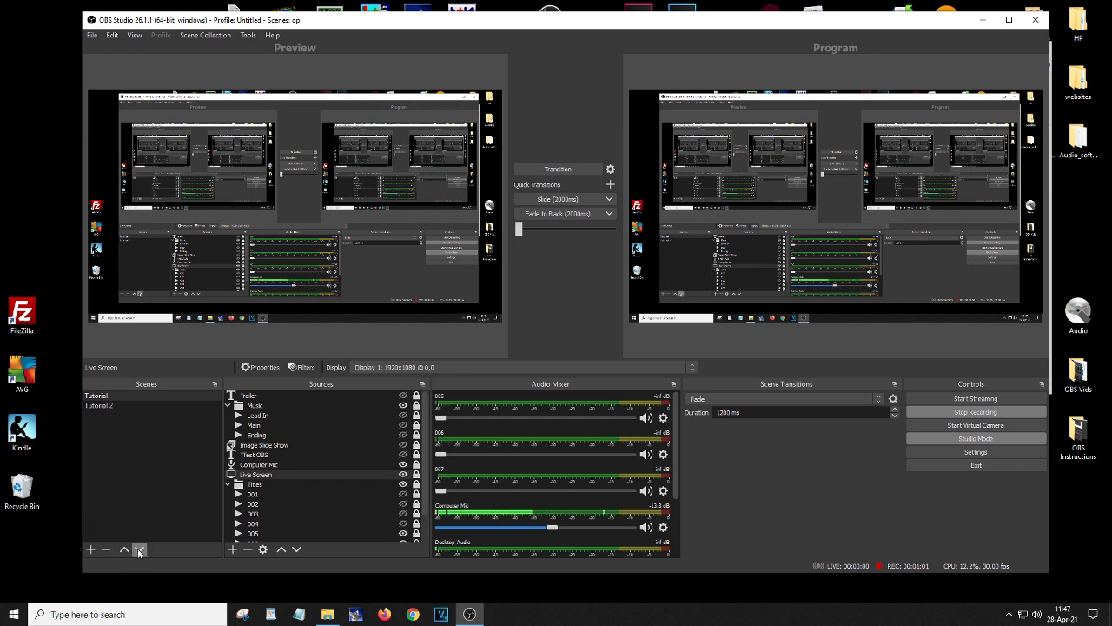
{"action": "left_click", "coordinate": [119, 406]}
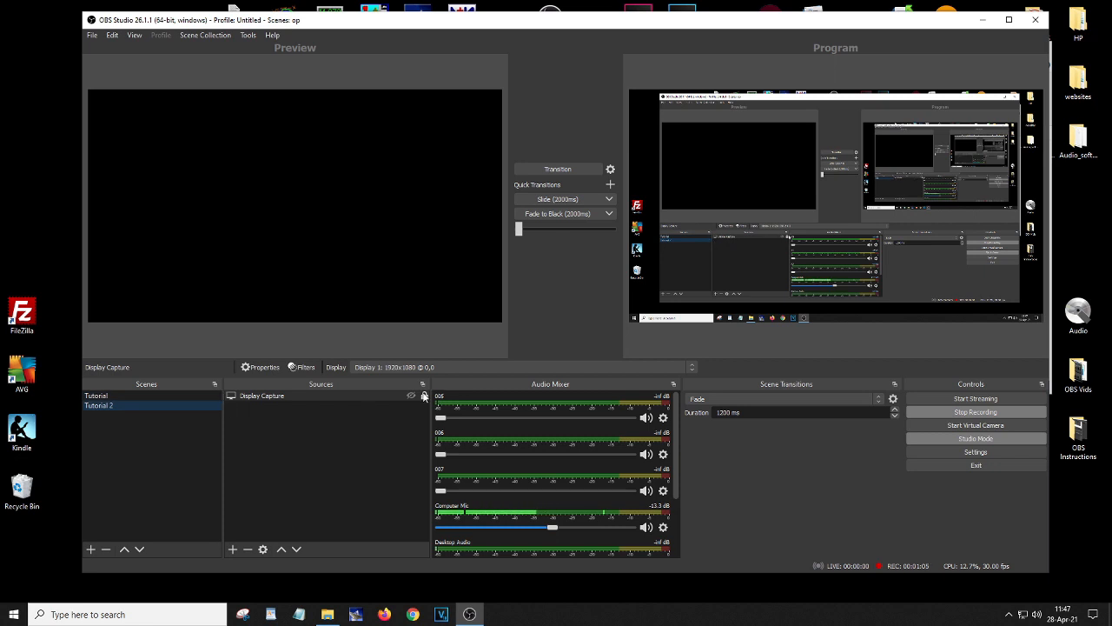
{"action": "left_click", "coordinate": [411, 395]}
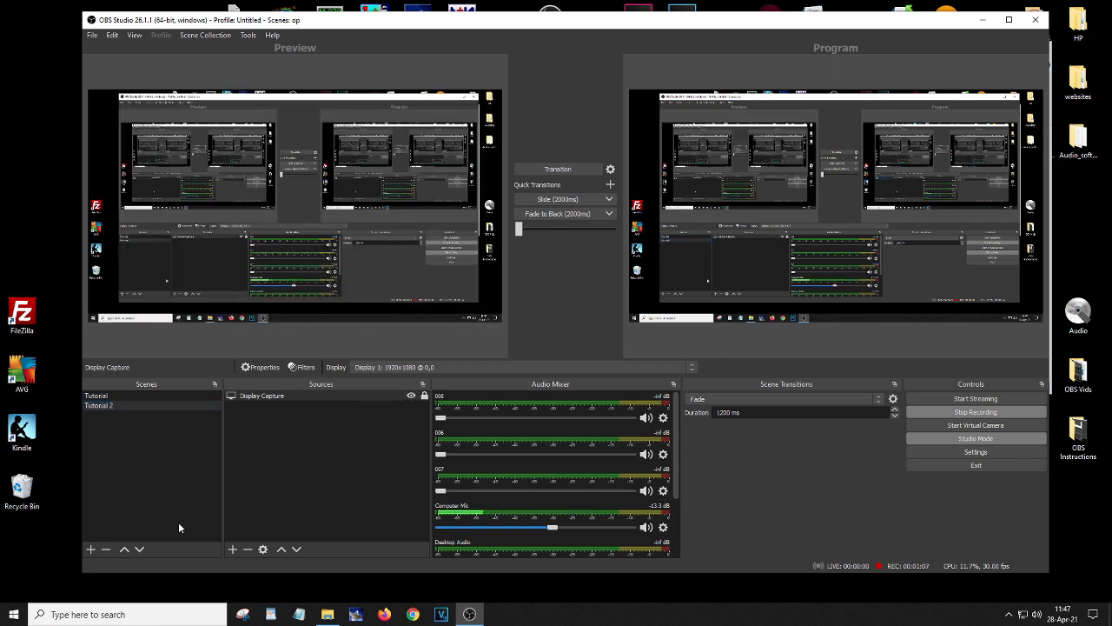
Step: Move Tutorial 2 above Tutorial in the scene order and back below it, and switch the preview to Tutorial
{"action": "left_click", "coordinate": [124, 549]}
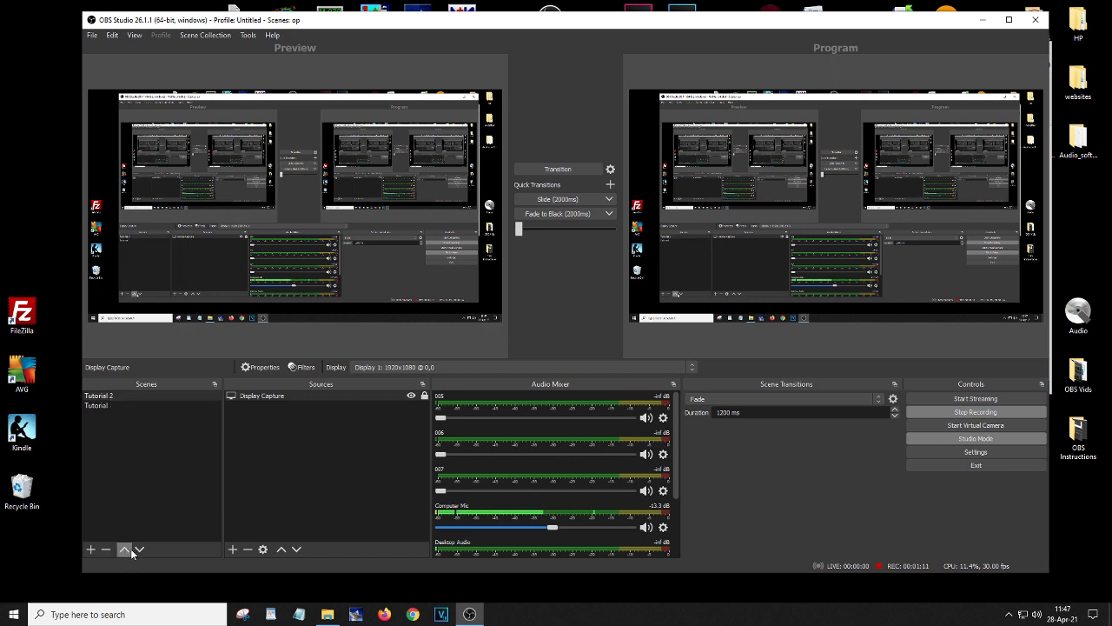
{"action": "left_click", "coordinate": [139, 549]}
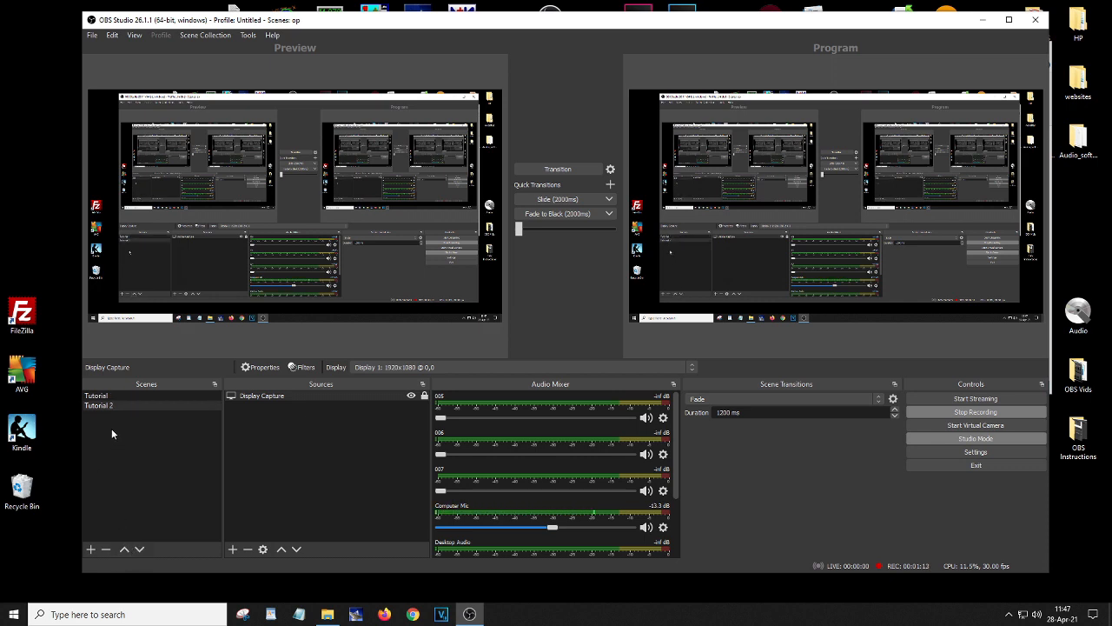
{"action": "mouse_move", "coordinate": [125, 406]}
{"action": "left_mouse_down"}
{"action": "mouse_move", "coordinate": [123, 393]}
{"action": "mouse_move", "coordinate": [123, 408]}
{"action": "left_mouse_up"}
{"action": "left_click", "coordinate": [123, 395]}
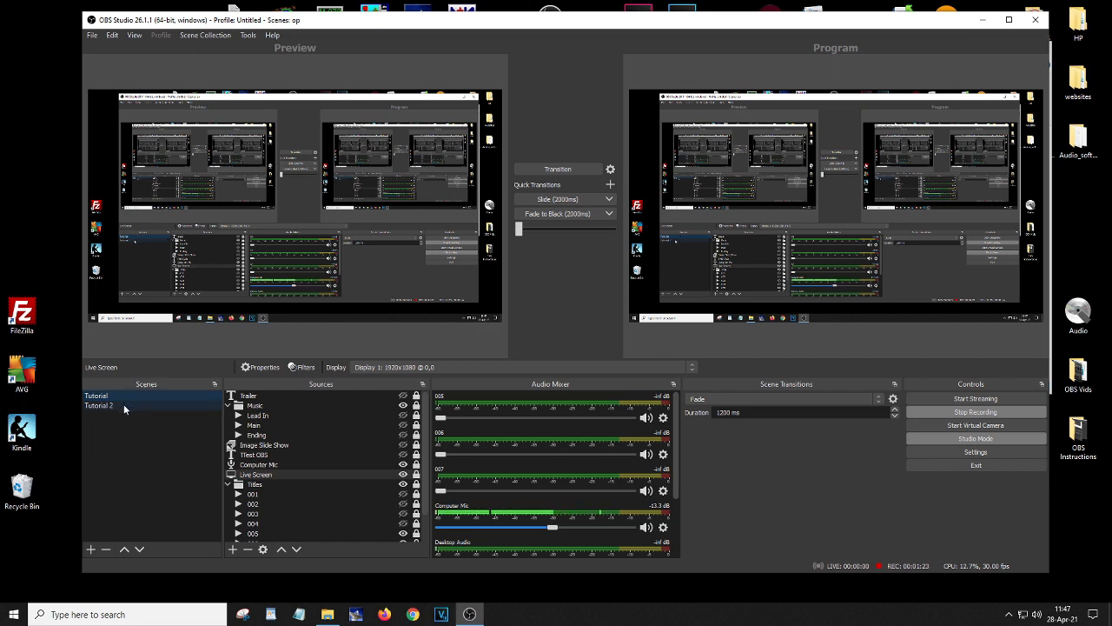
Step: Add the existing Computer Mic audio input capture as a visible source in the Tutorial 2 scene
{"action": "left_click", "coordinate": [124, 404]}
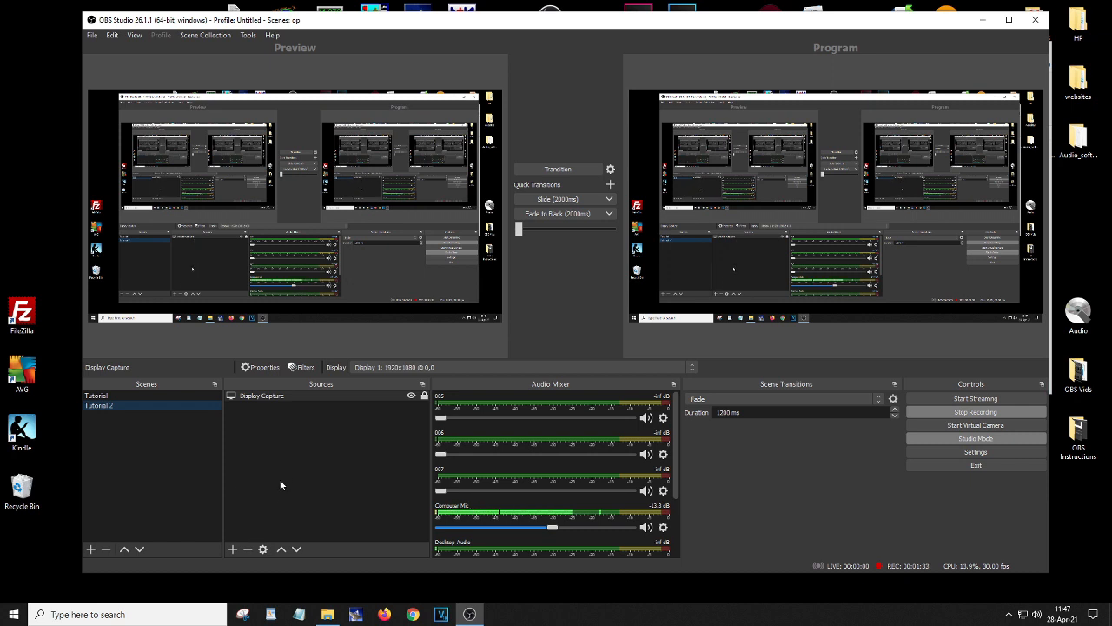
{"action": "left_click", "coordinate": [234, 548]}
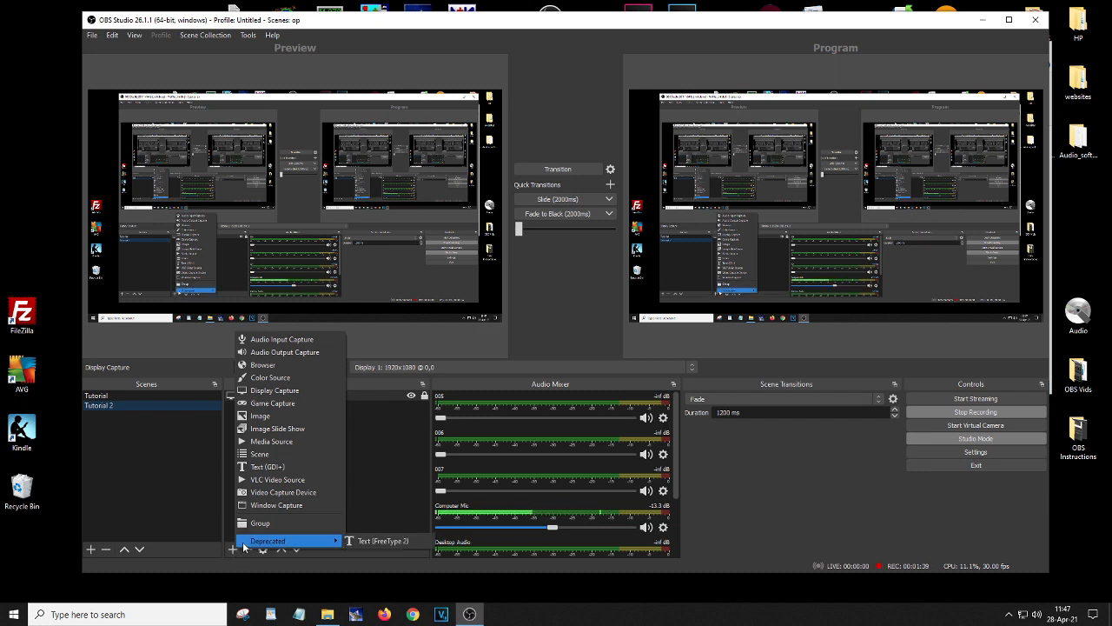
{"action": "left_click", "coordinate": [287, 342]}
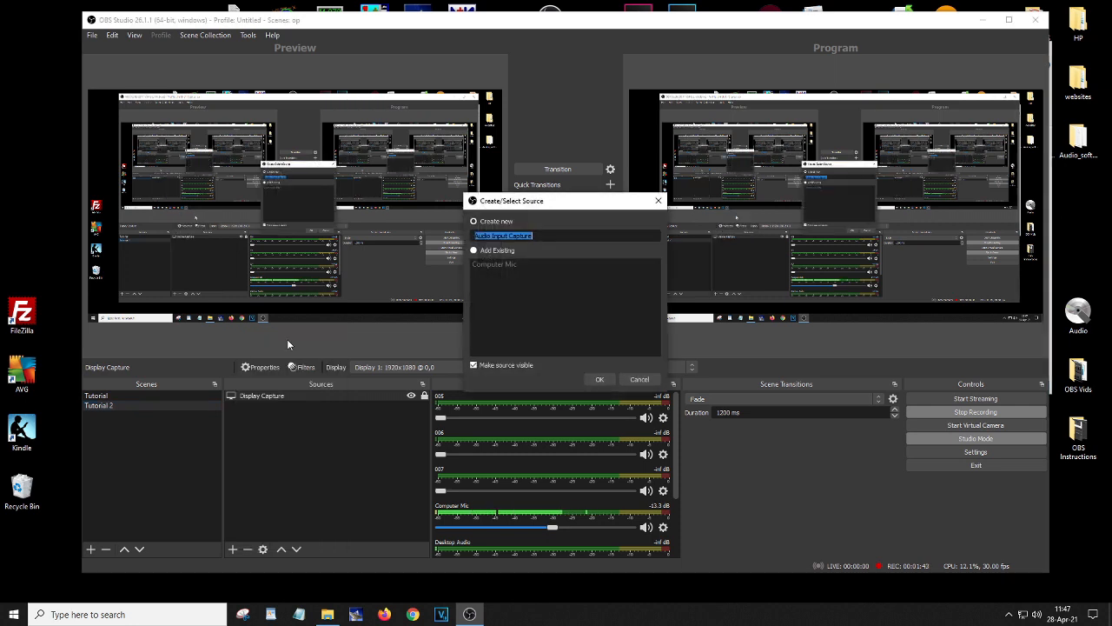
{"action": "left_click", "coordinate": [475, 251]}
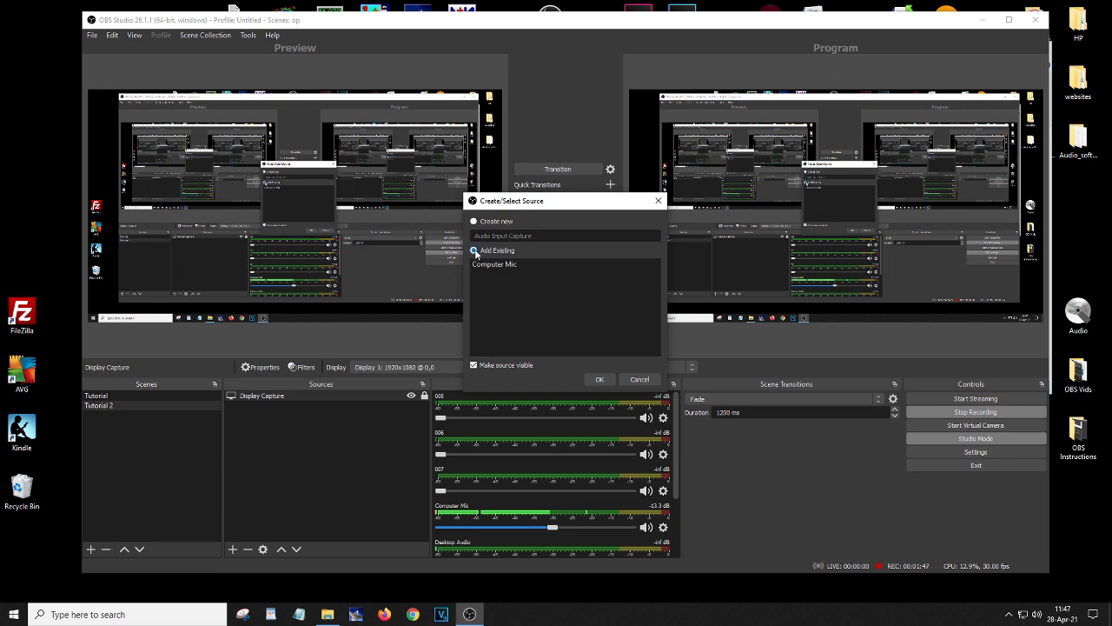
{"action": "left_click", "coordinate": [485, 267]}
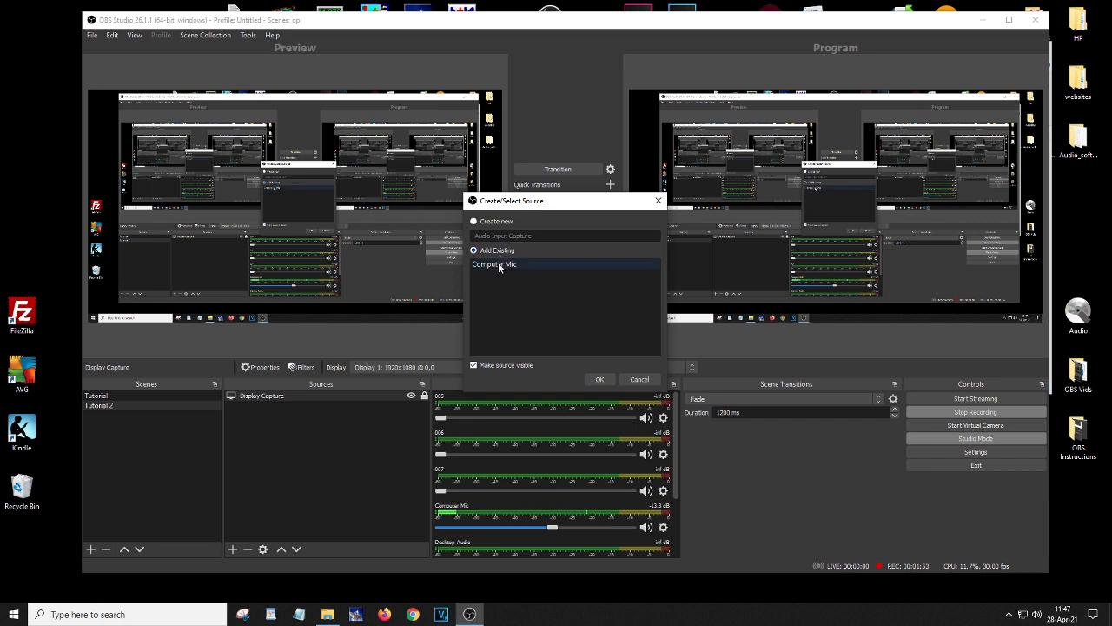
{"action": "left_click", "coordinate": [497, 264]}
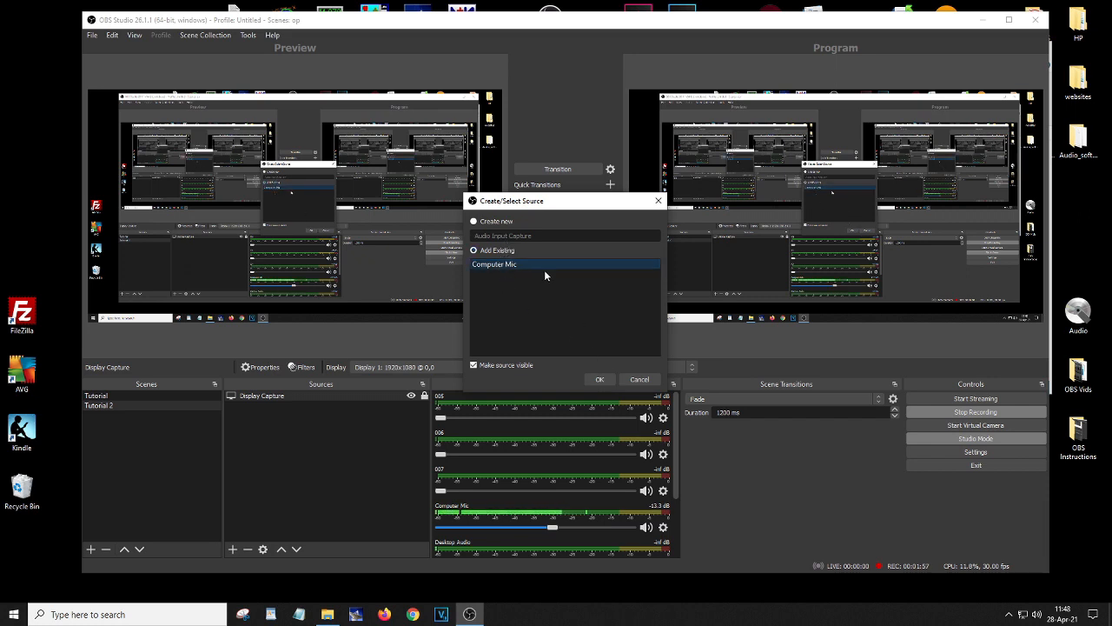
{"action": "left_click", "coordinate": [600, 380]}
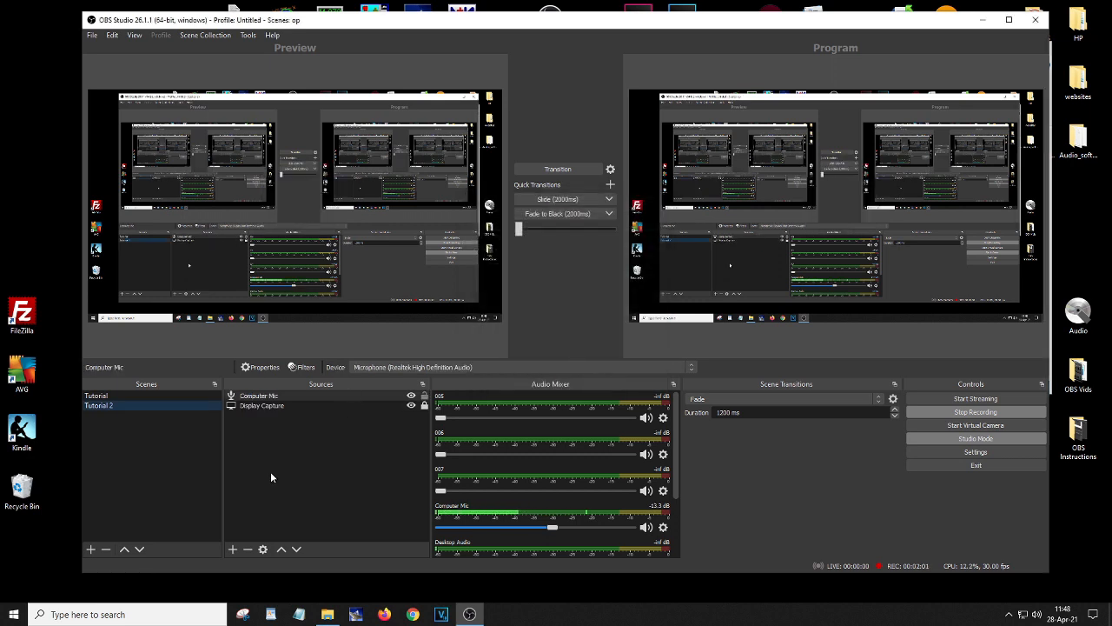
Step: Create a new Audio Input Capture source, look through its device choices and dismiss its properties without picking one
{"action": "left_click", "coordinate": [233, 549]}
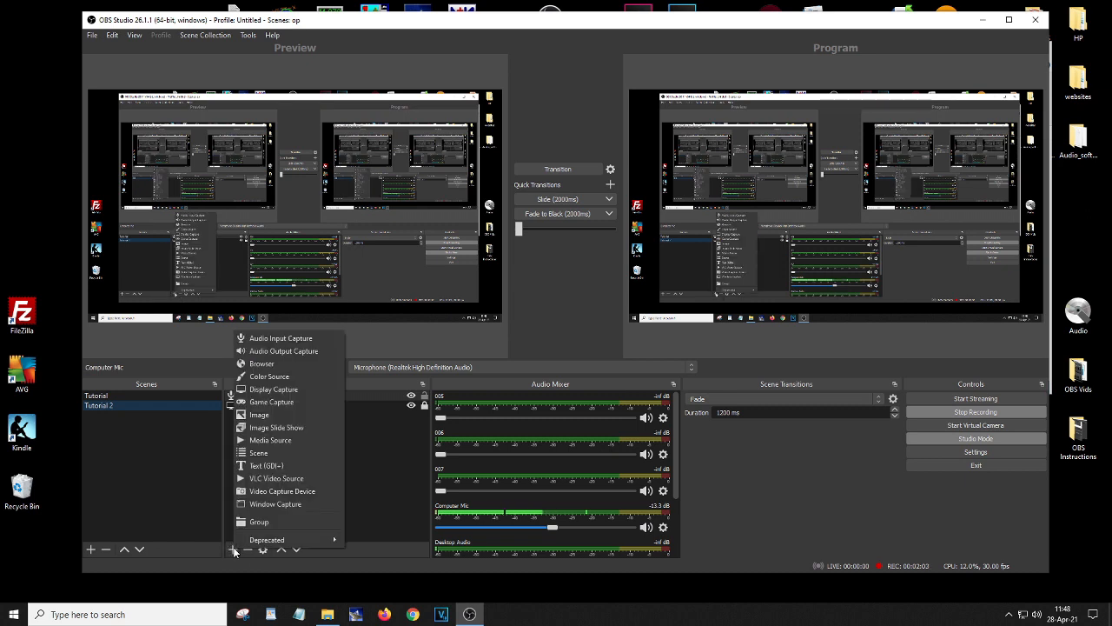
{"action": "left_click", "coordinate": [293, 341]}
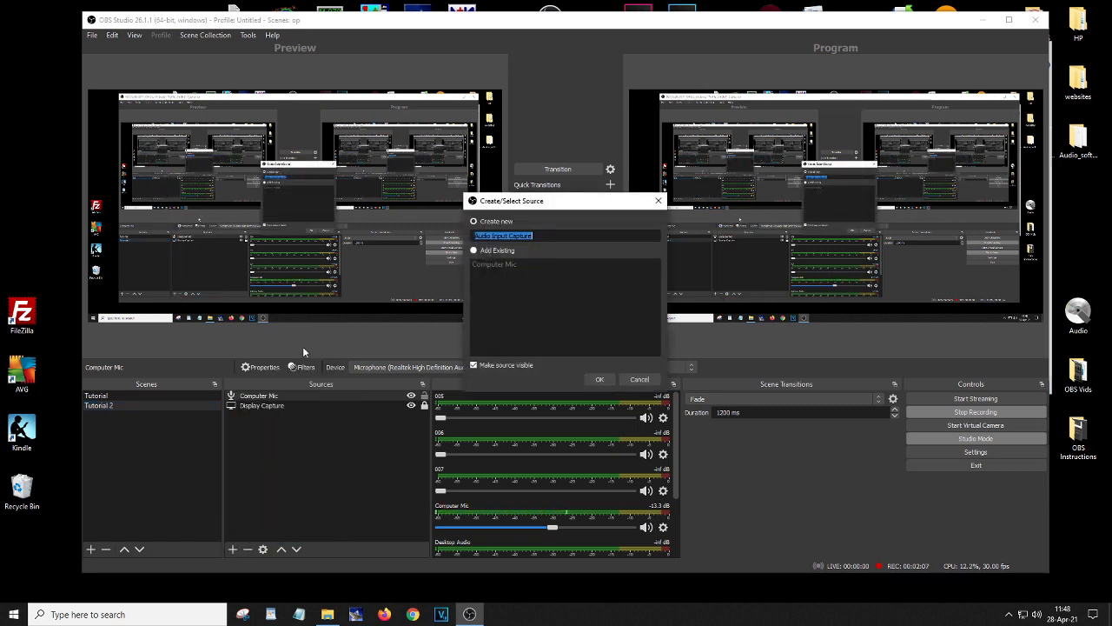
{"action": "left_click", "coordinate": [596, 378]}
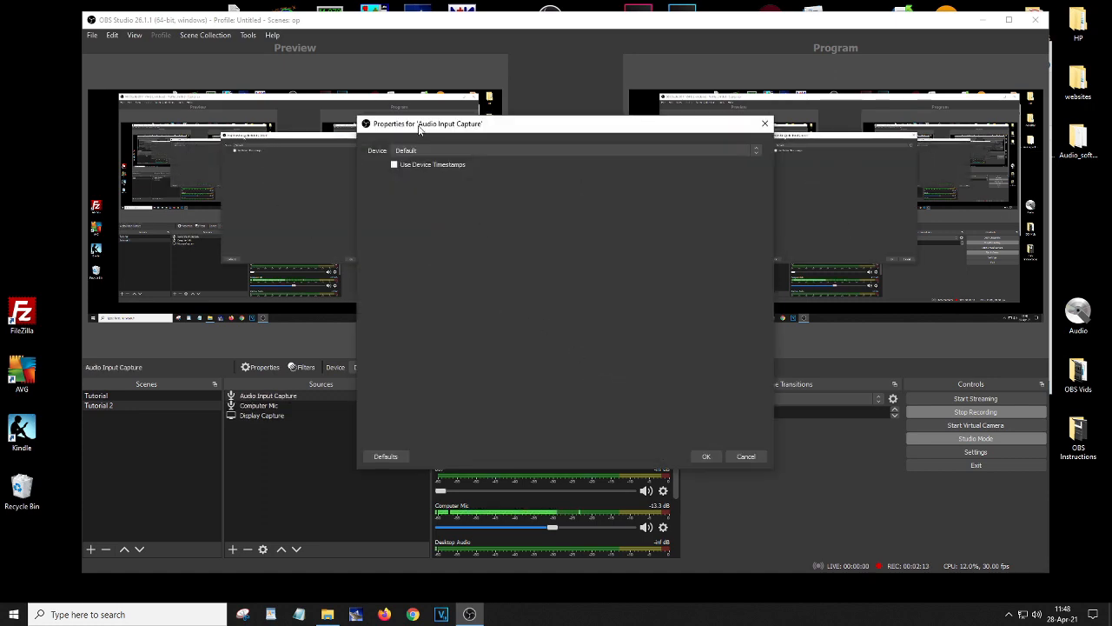
{"action": "left_click", "coordinate": [755, 151]}
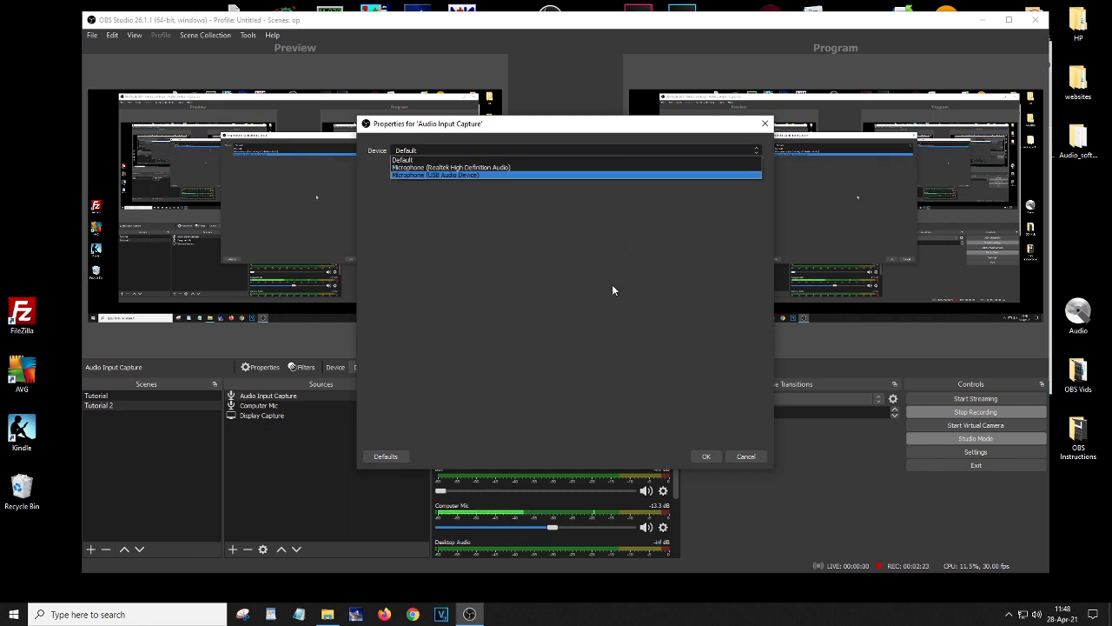
{"action": "left_click", "coordinate": [743, 458]}
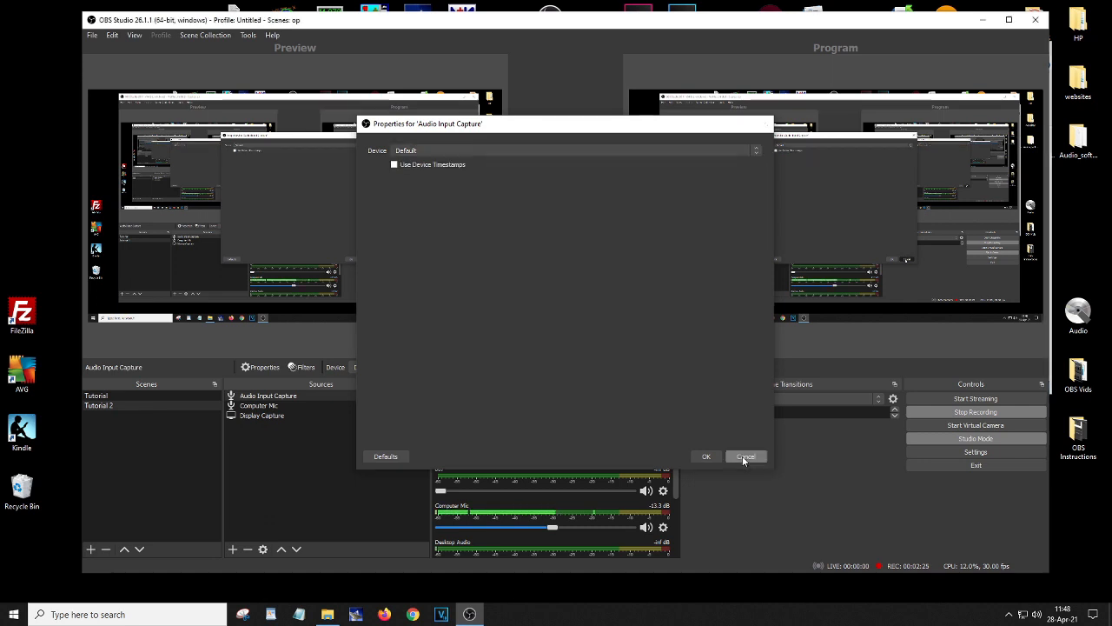
{"action": "left_click", "coordinate": [743, 457]}
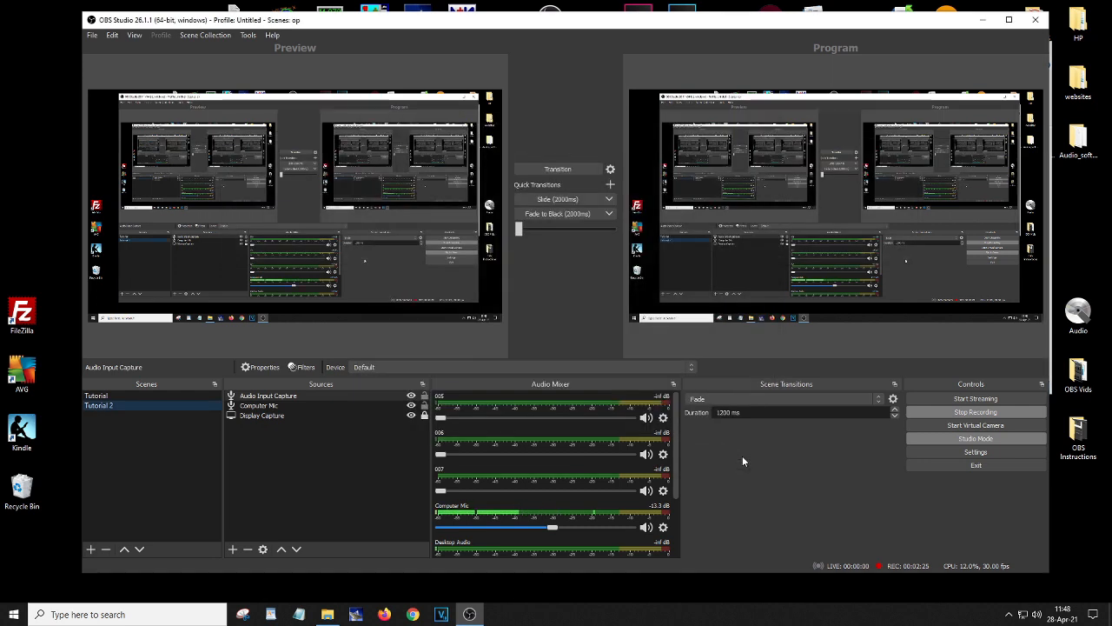
Step: Remove the Audio Input Capture source from the Tutorial 2 scene
{"action": "right_click", "coordinate": [307, 396]}
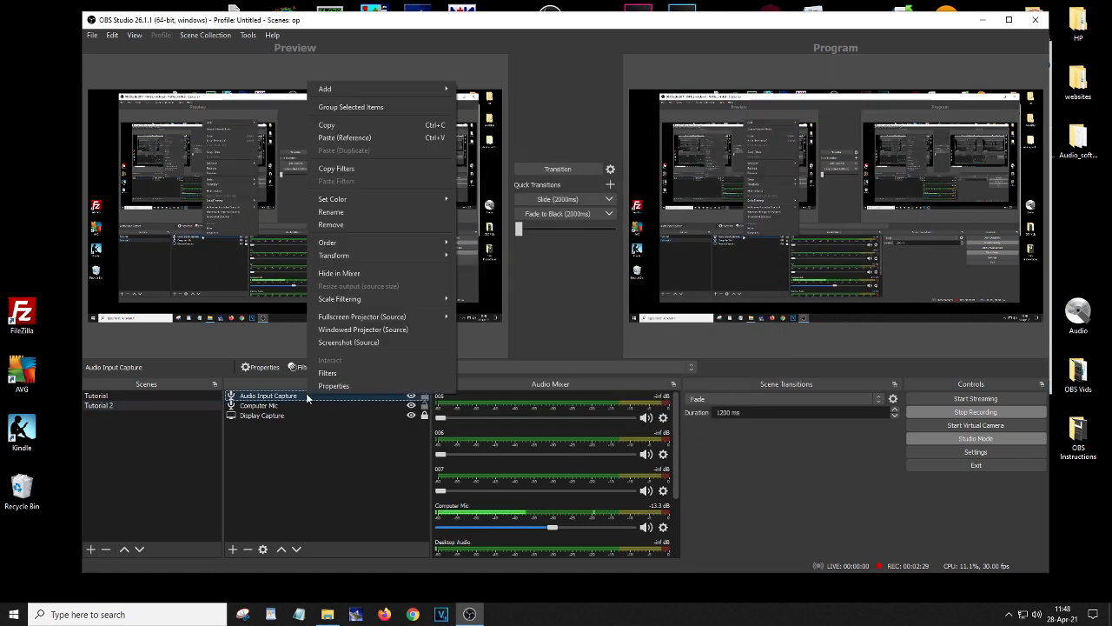
{"action": "left_click", "coordinate": [340, 227]}
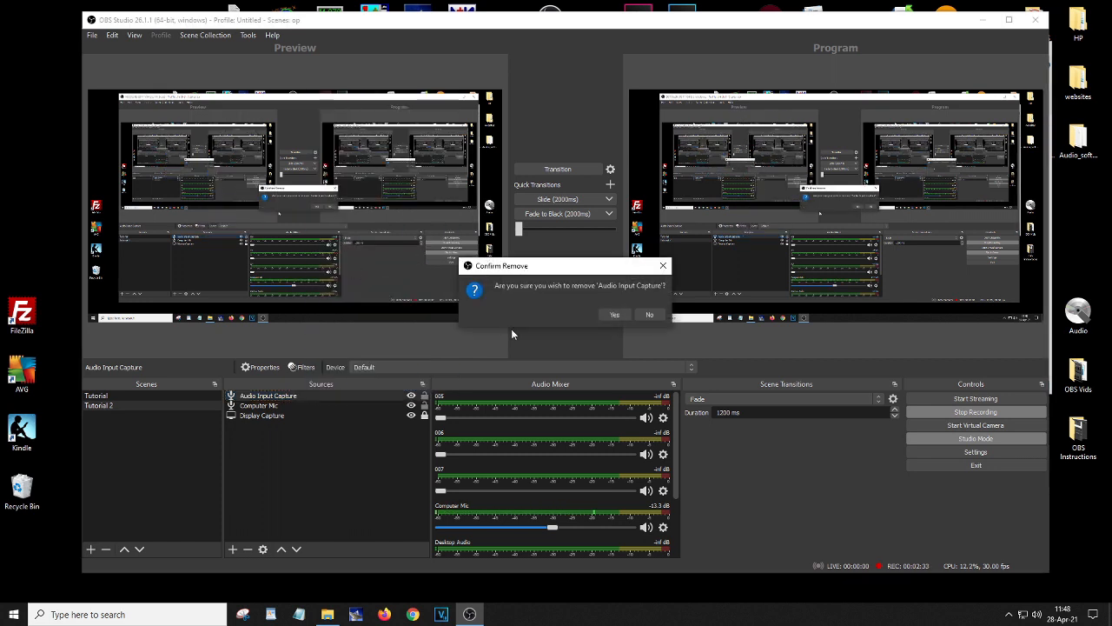
{"action": "left_click", "coordinate": [616, 315]}
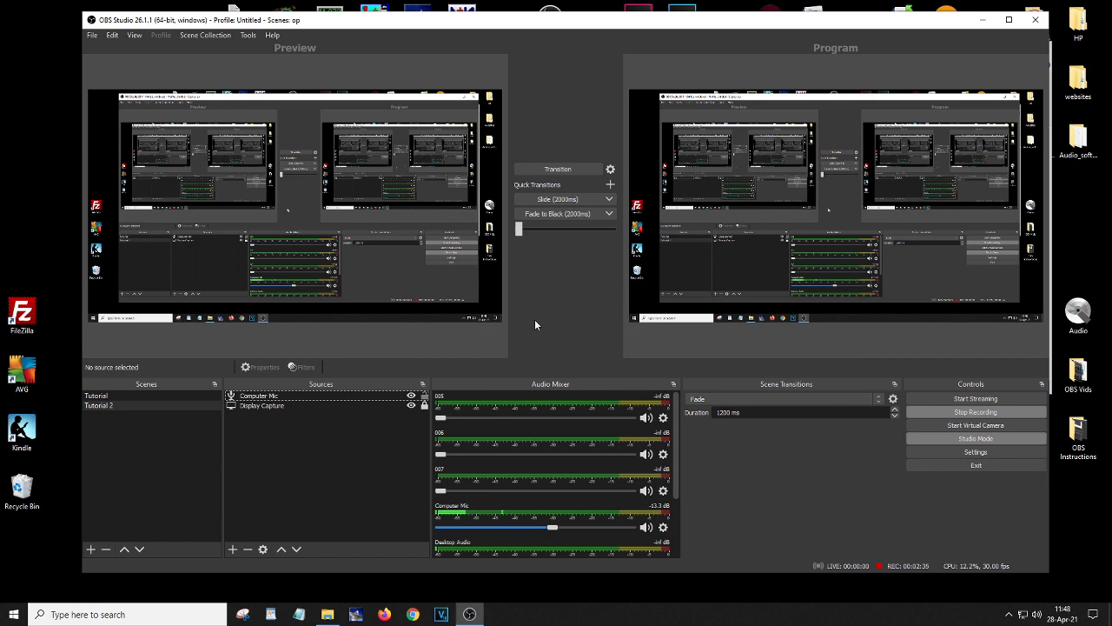
Step: Examine the Display Capture source's properties and its other available actions, changing nothing
{"action": "left_click", "coordinate": [279, 406]}
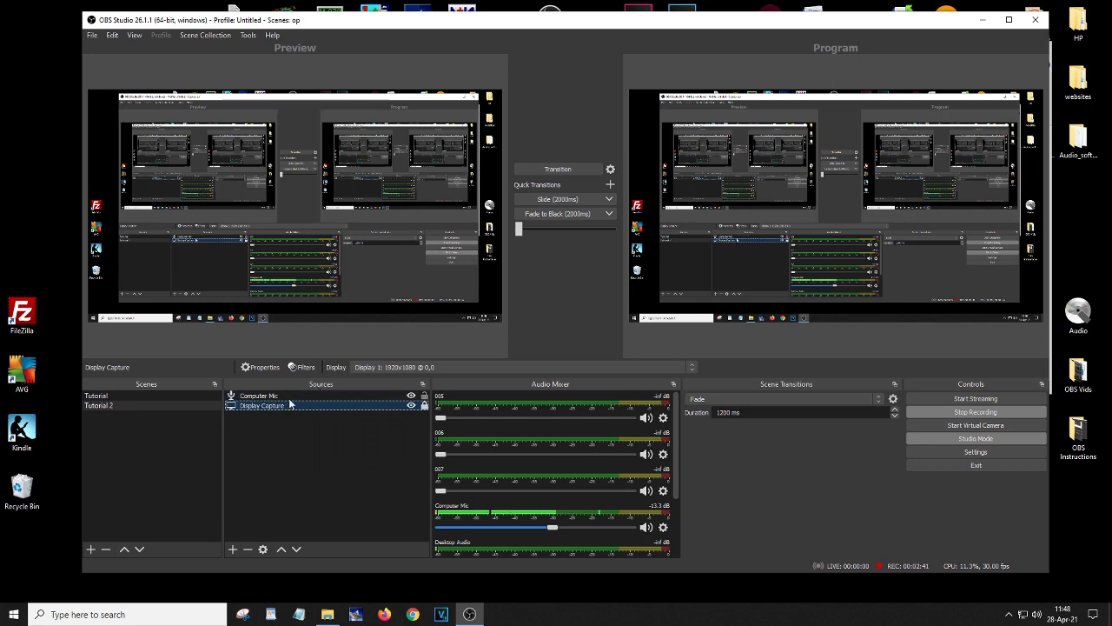
{"action": "left_click", "coordinate": [276, 369]}
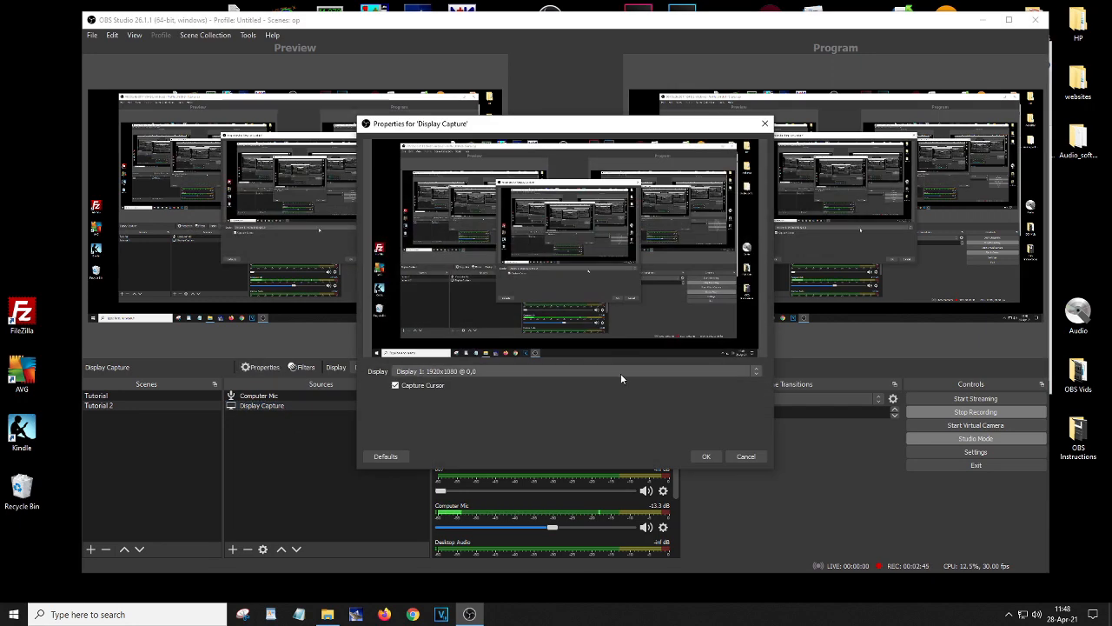
{"action": "left_click", "coordinate": [764, 123]}
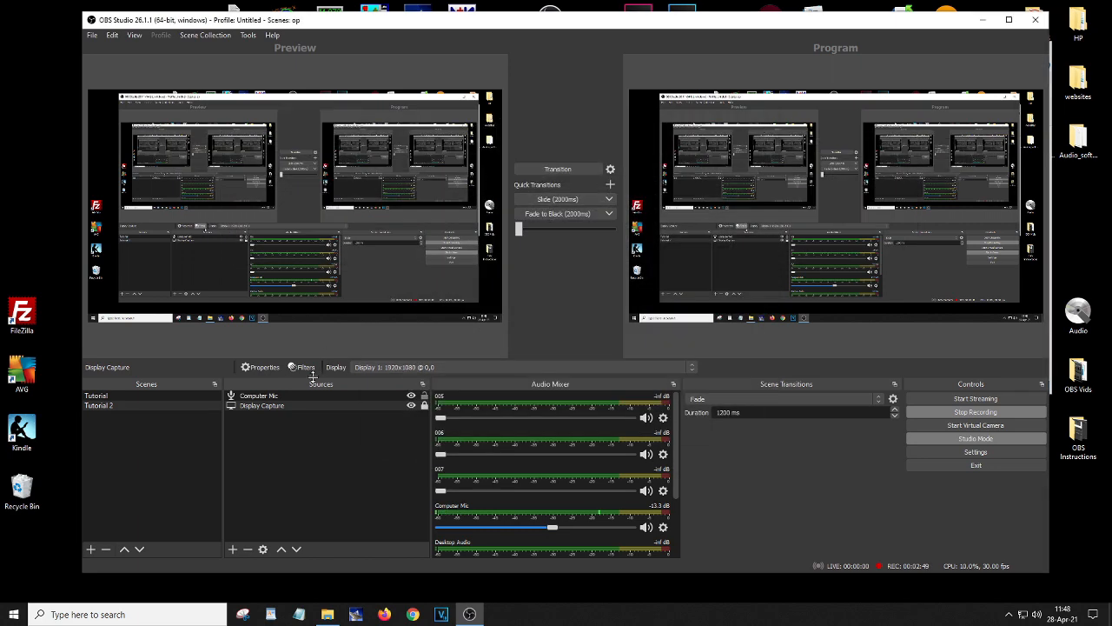
{"action": "left_click", "coordinate": [308, 402]}
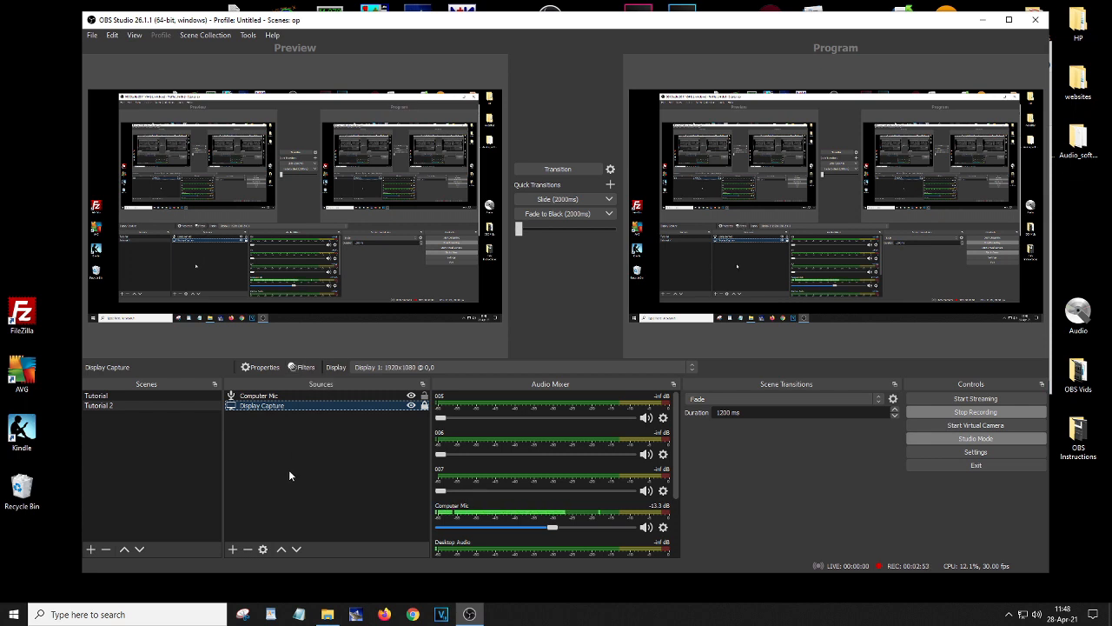
{"action": "right_click", "coordinate": [281, 408]}
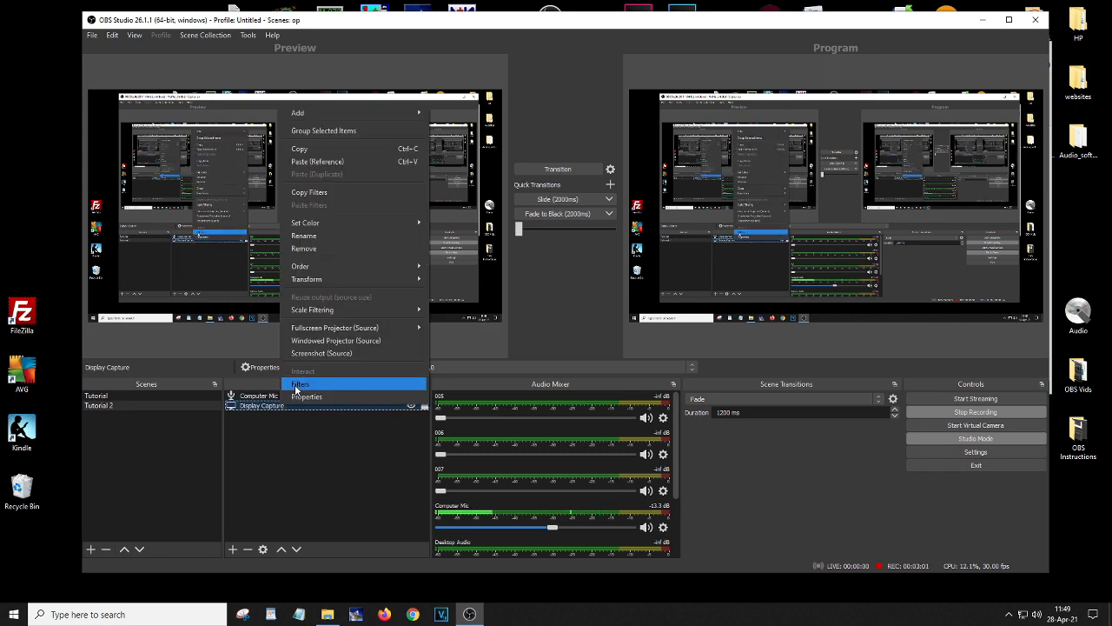
{"action": "left_click", "coordinate": [278, 411]}
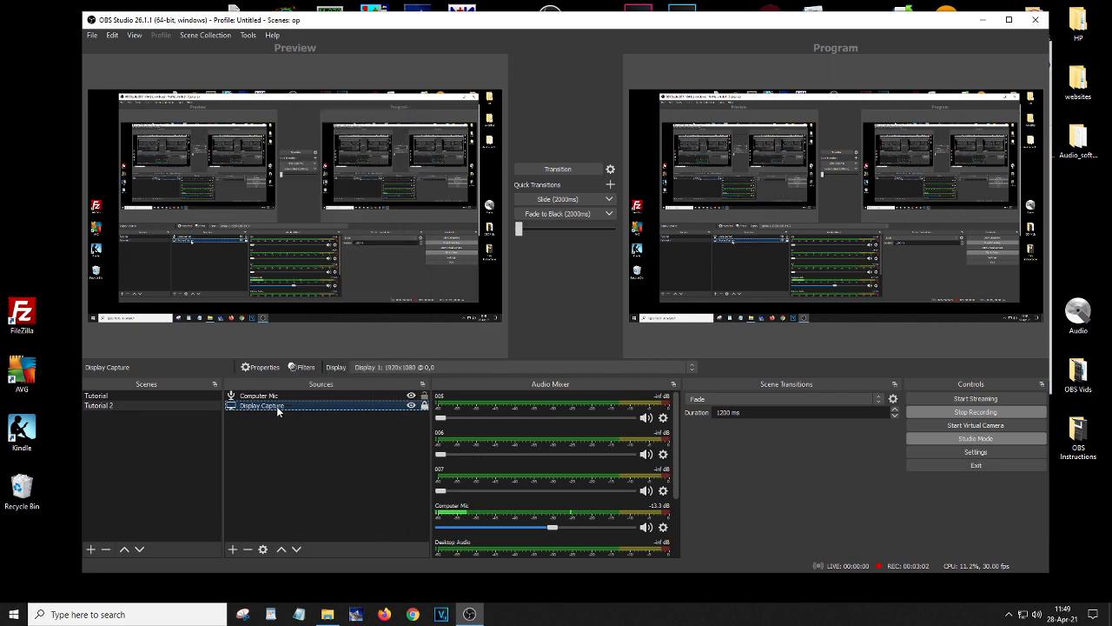
{"action": "left_click", "coordinate": [263, 550]}
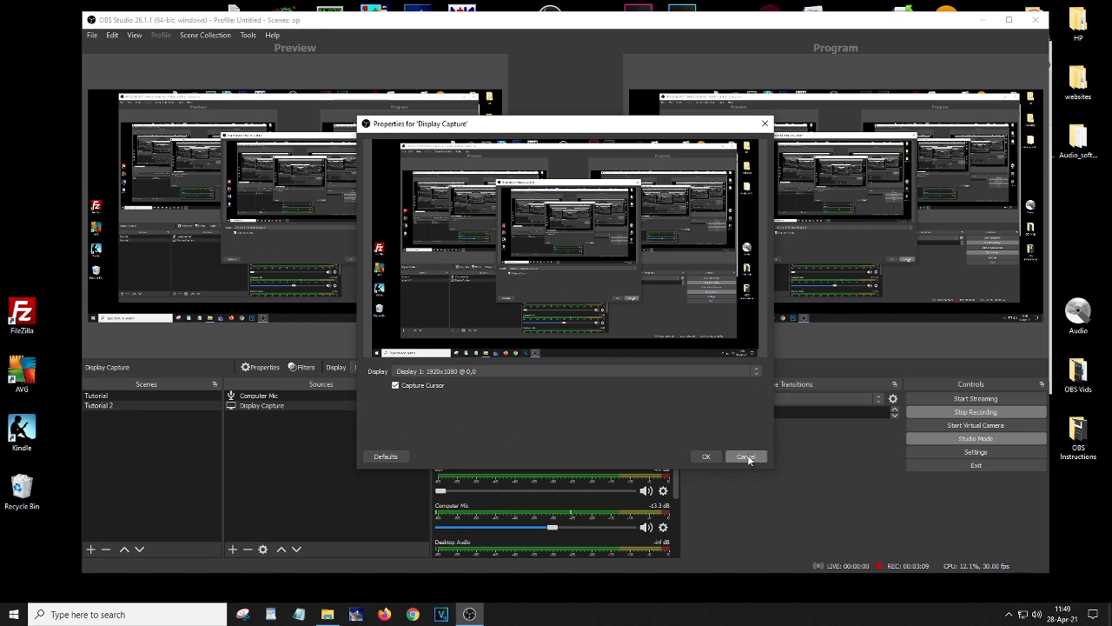
{"action": "left_click", "coordinate": [721, 457]}
{"action": "right_click", "coordinate": [316, 468]}
{"action": "left_click", "coordinate": [278, 441]}
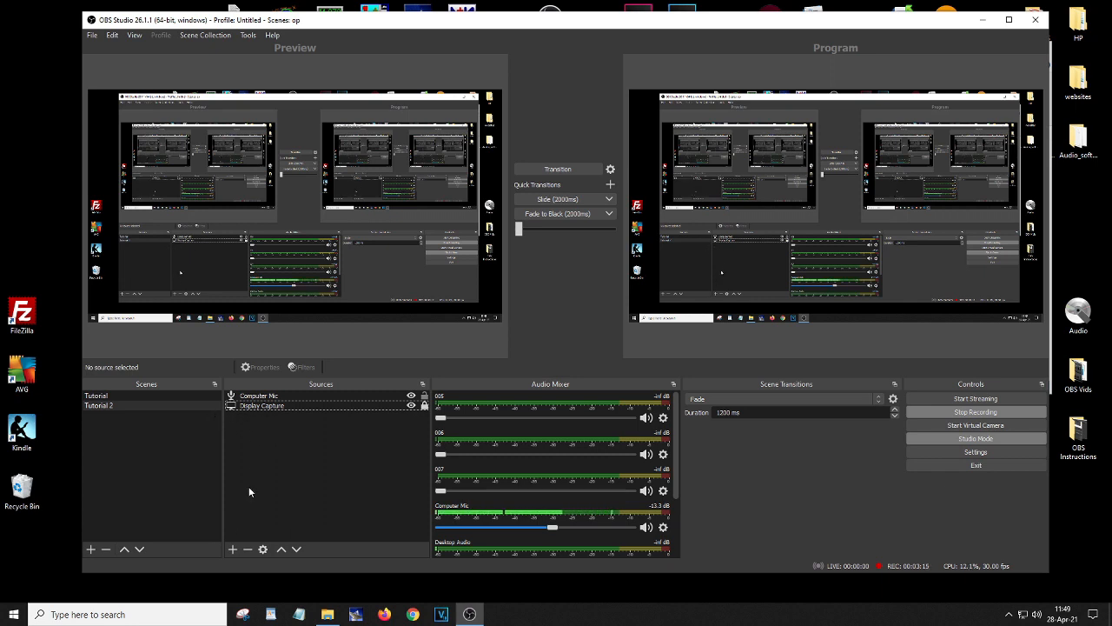
Step: Create a new Audio Output Capture source in Tutorial 2, review its device choices and leave the device on Default
{"action": "left_click", "coordinate": [232, 549]}
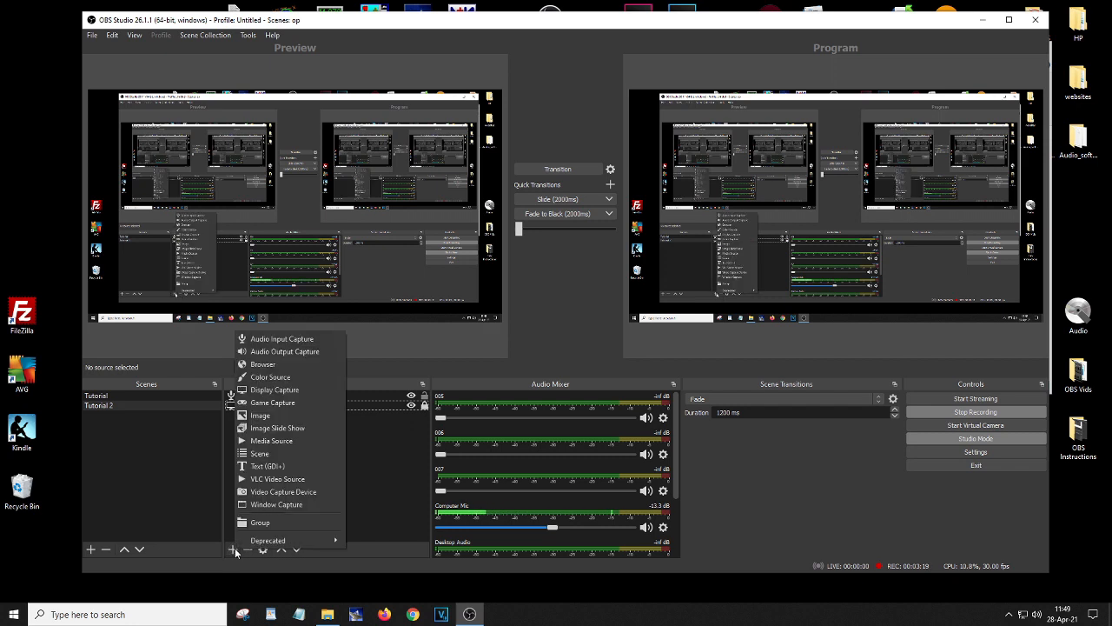
{"action": "left_click", "coordinate": [289, 352]}
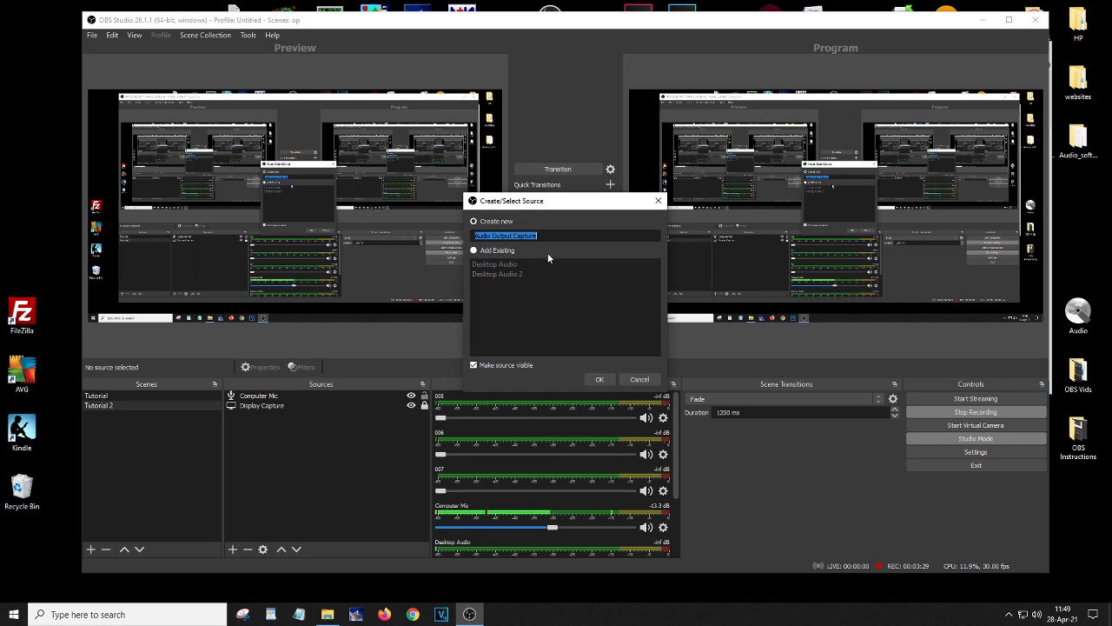
{"action": "left_click", "coordinate": [611, 380]}
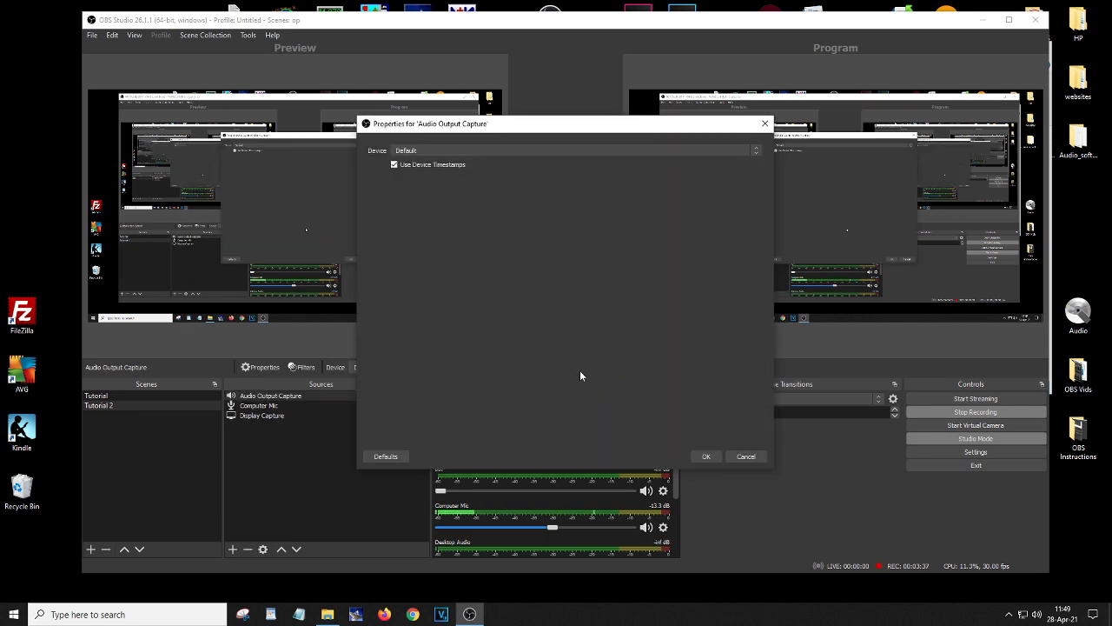
{"action": "left_click", "coordinate": [754, 151]}
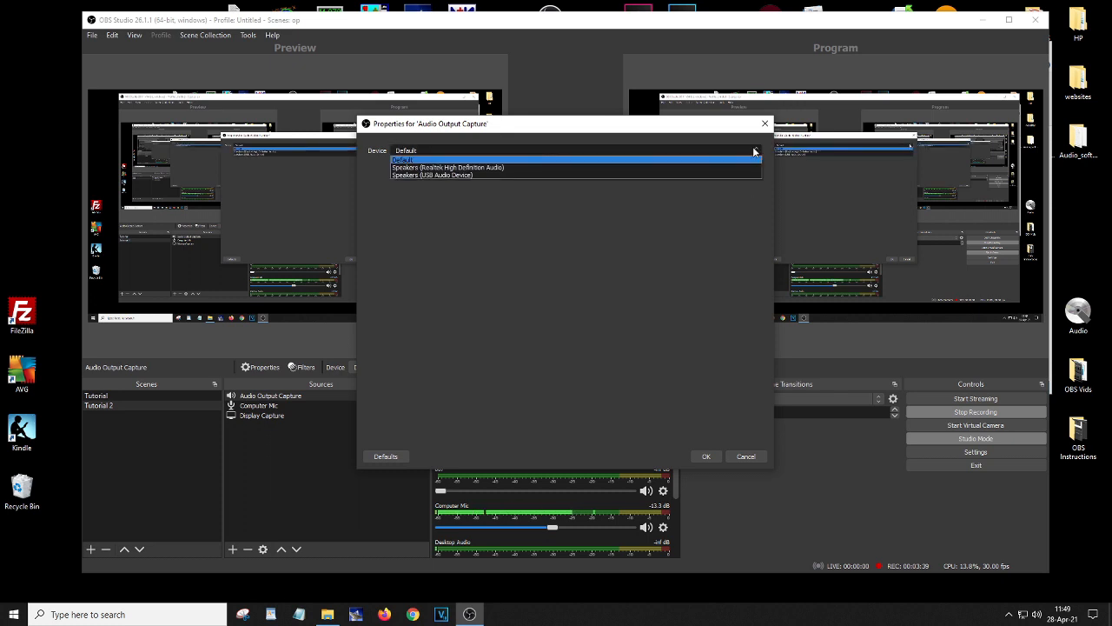
{"action": "left_click", "coordinate": [675, 241]}
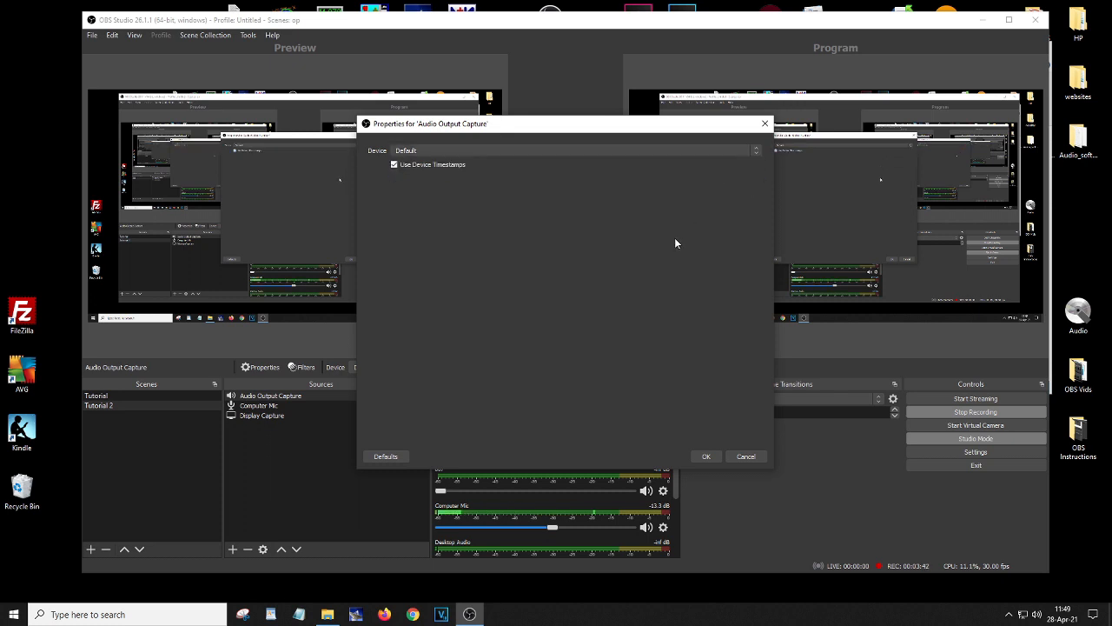
{"action": "left_click", "coordinate": [745, 457]}
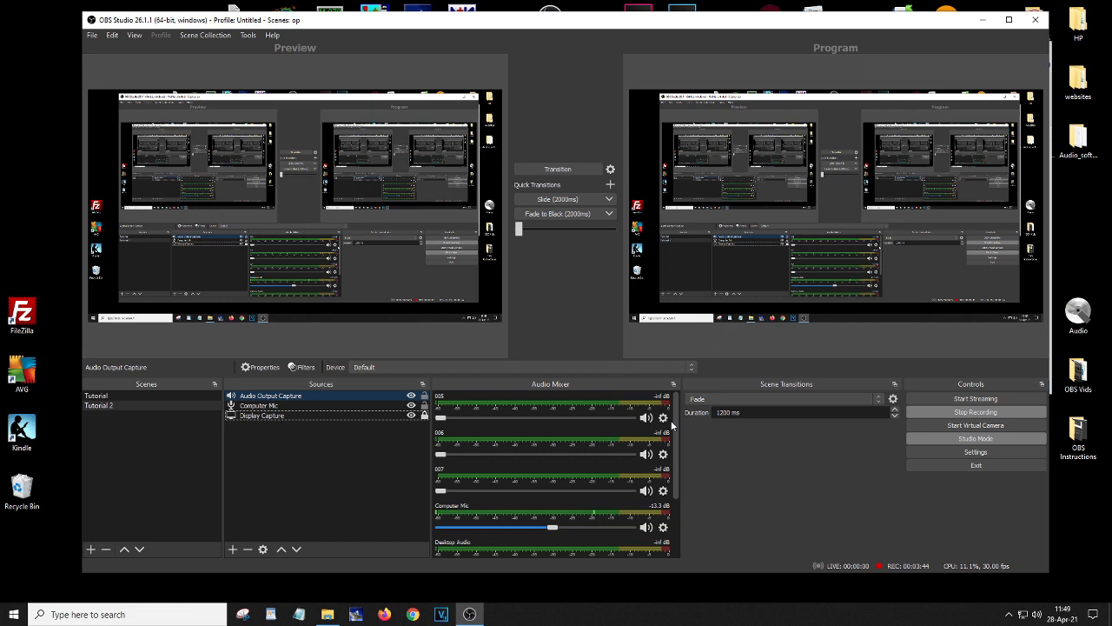
Step: Create a new Browser source in Tutorial 2, switch its Local file option on and off, and dismiss its properties
{"action": "left_click", "coordinate": [233, 549]}
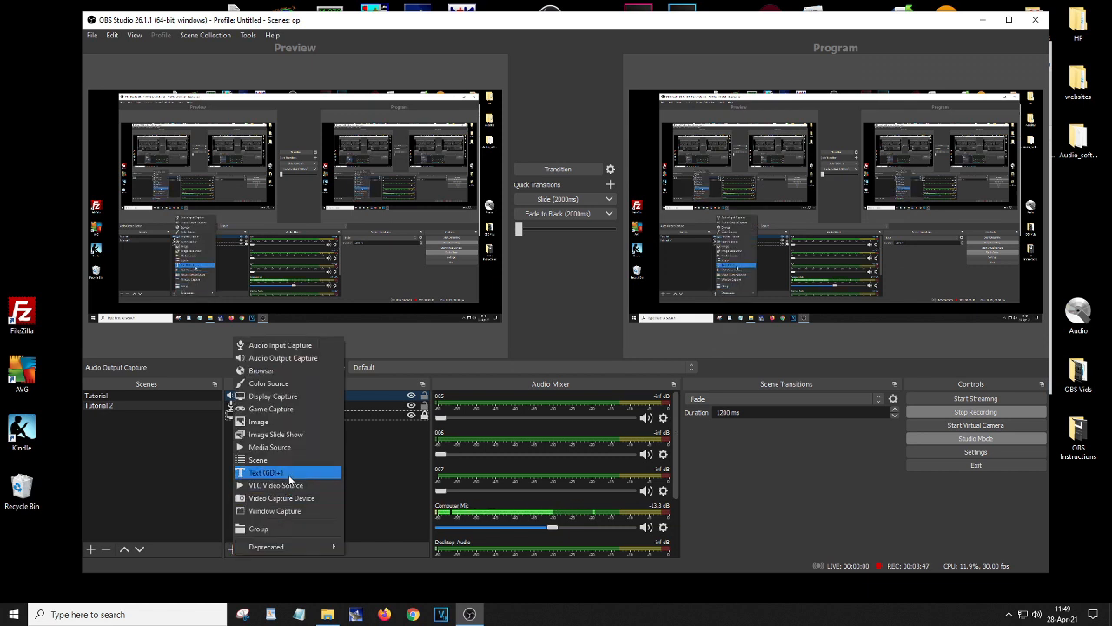
{"action": "left_click", "coordinate": [289, 372]}
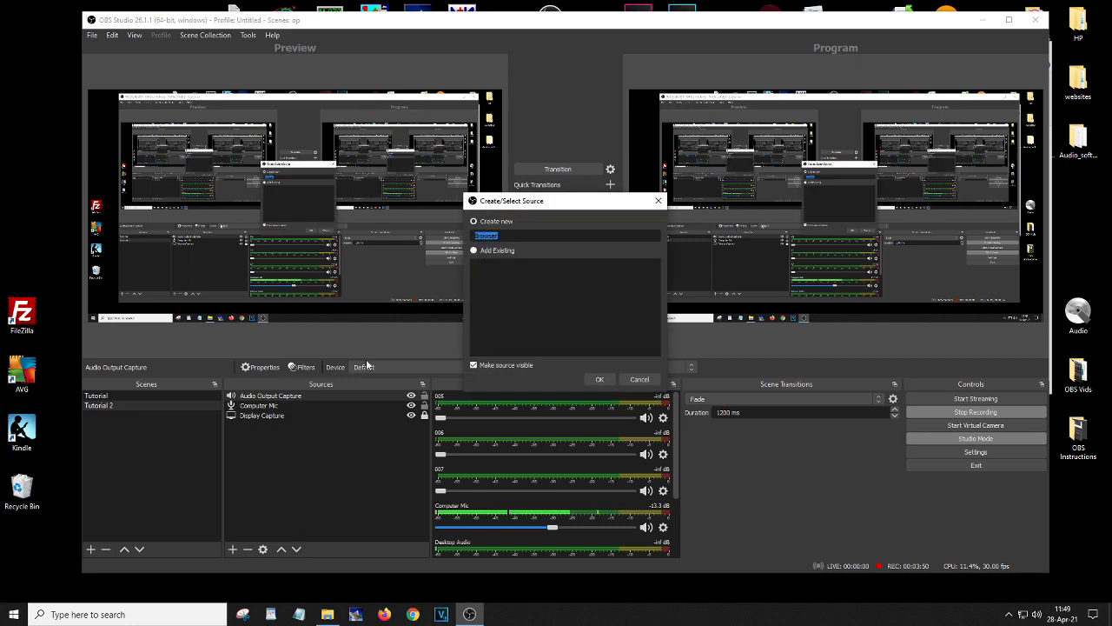
{"action": "left_click", "coordinate": [600, 379]}
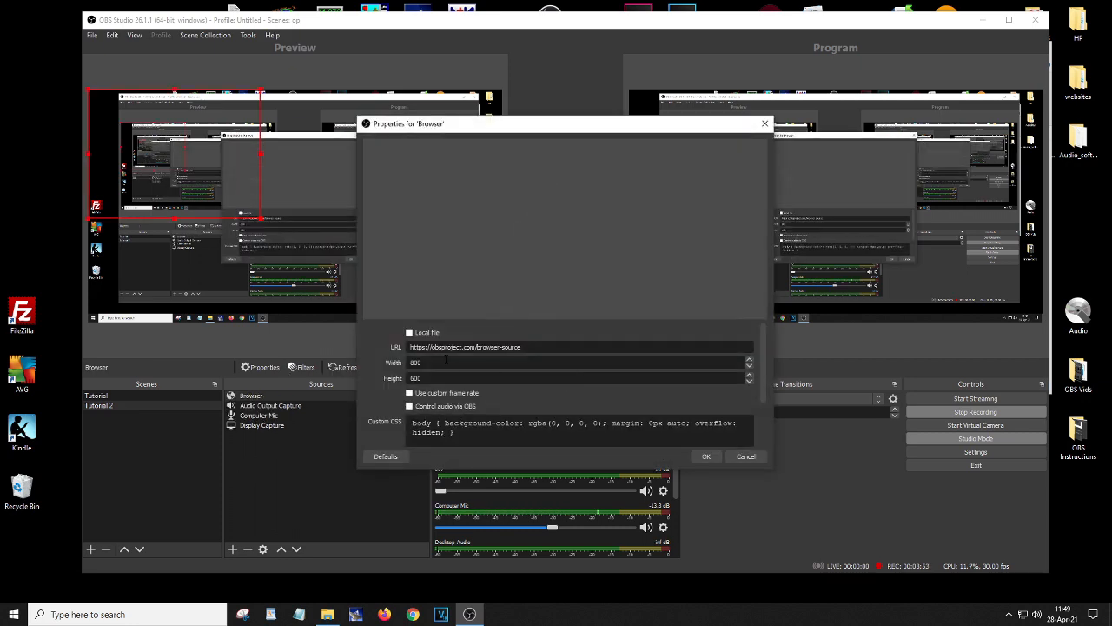
{"action": "left_click", "coordinate": [410, 332]}
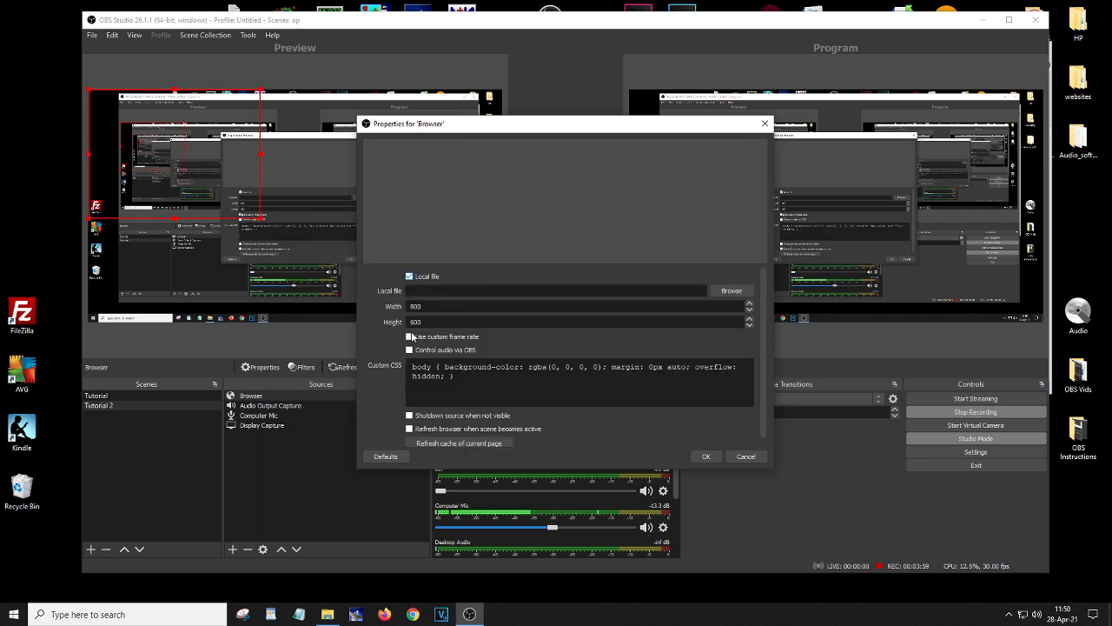
{"action": "left_click", "coordinate": [409, 276]}
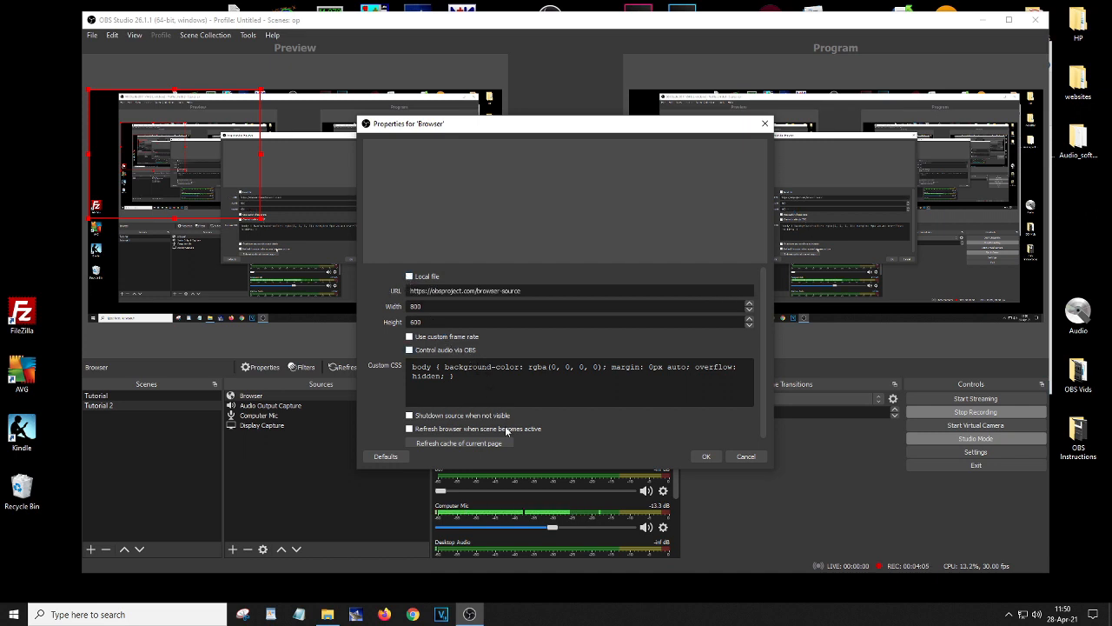
{"action": "left_click", "coordinate": [744, 457]}
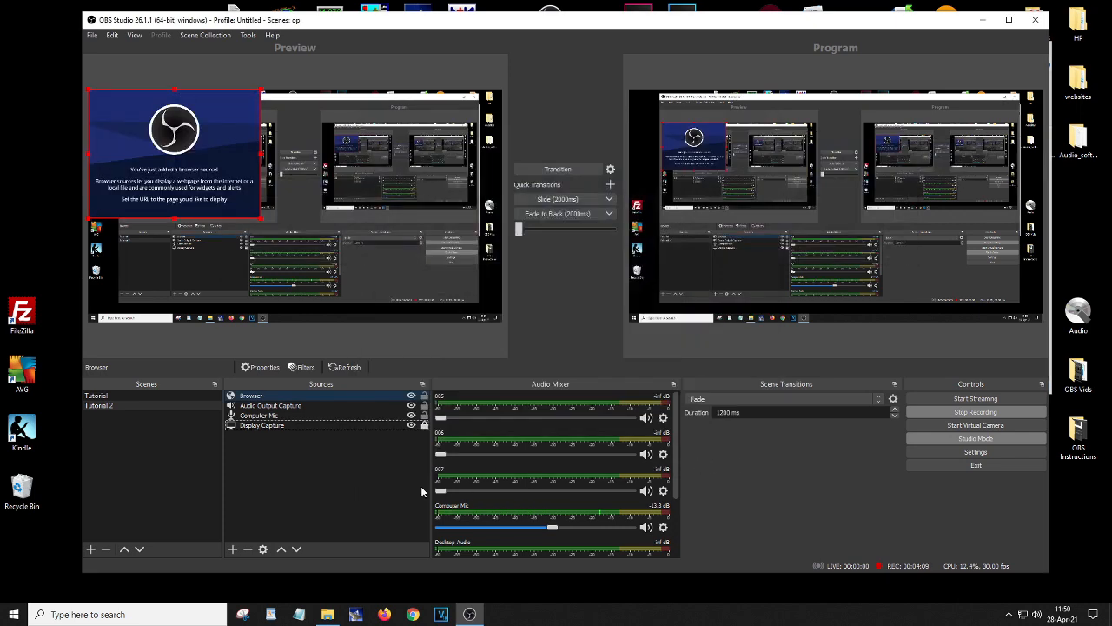
Step: Remove the Browser source from the Tutorial 2 scene
{"action": "right_click", "coordinate": [345, 395]}
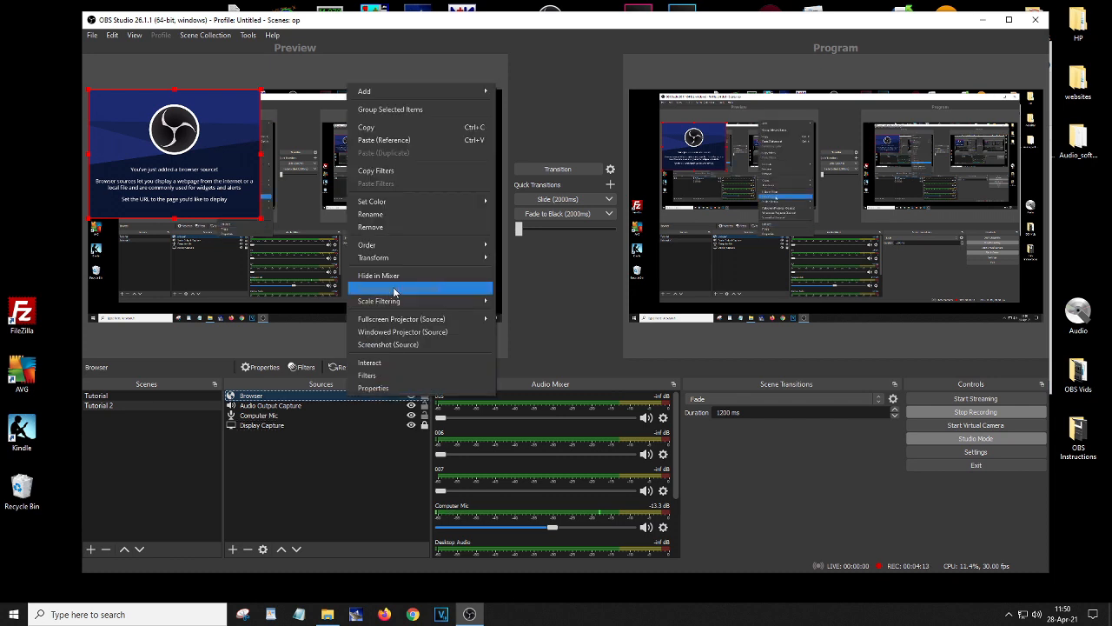
{"action": "left_click", "coordinate": [393, 230]}
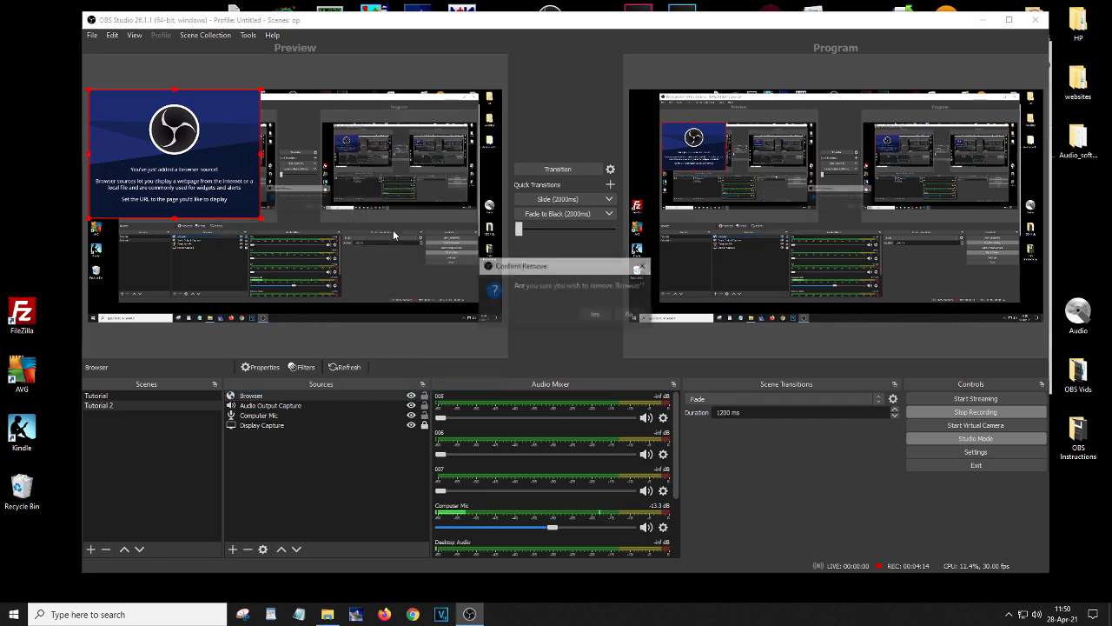
{"action": "left_click", "coordinate": [595, 314]}
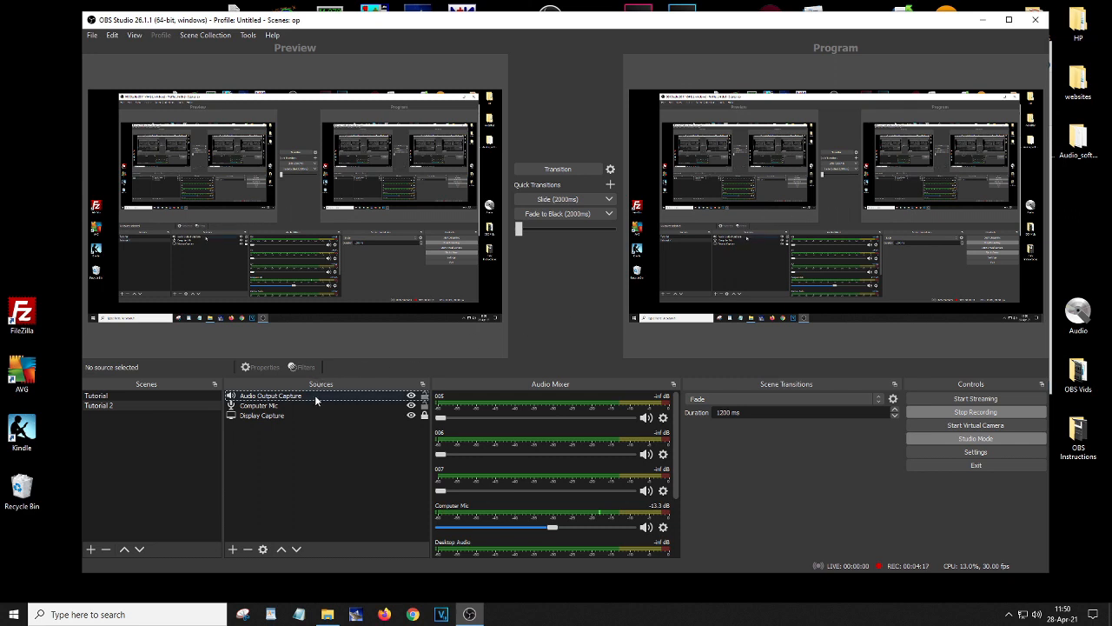
Step: Remove the Audio Output Capture source from the Tutorial 2 scene
{"action": "right_click", "coordinate": [314, 399]}
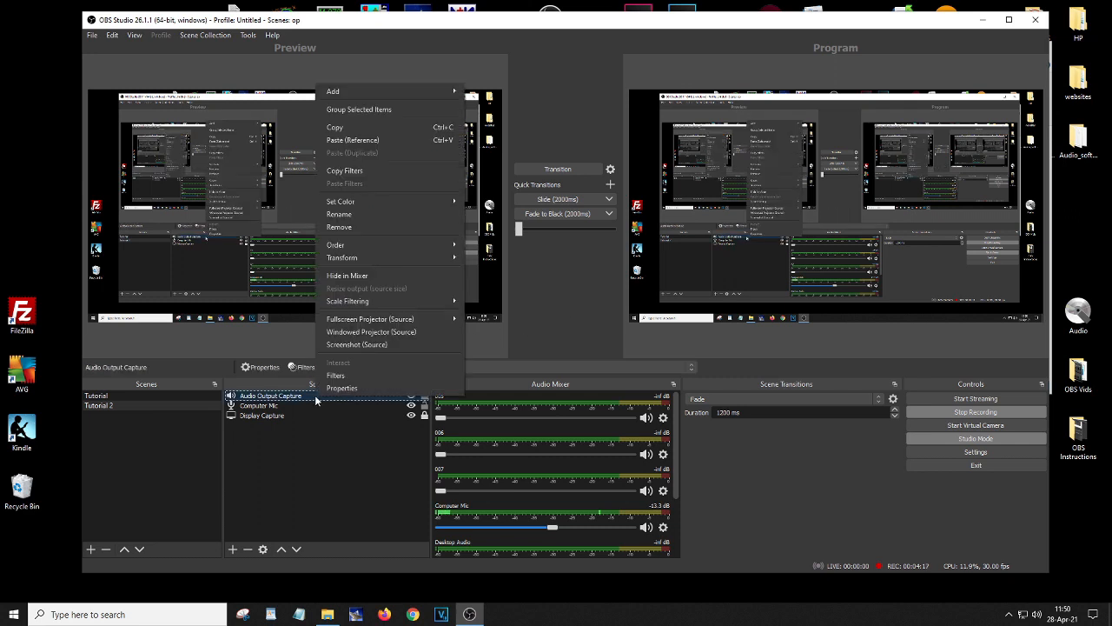
{"action": "left_click", "coordinate": [374, 227]}
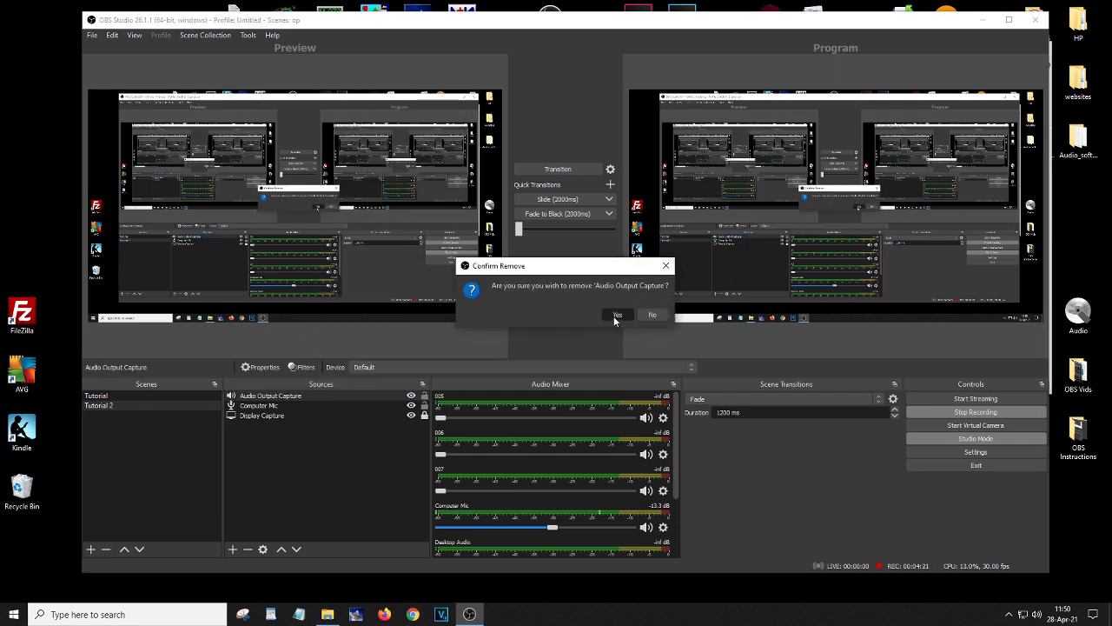
{"action": "left_click", "coordinate": [616, 314]}
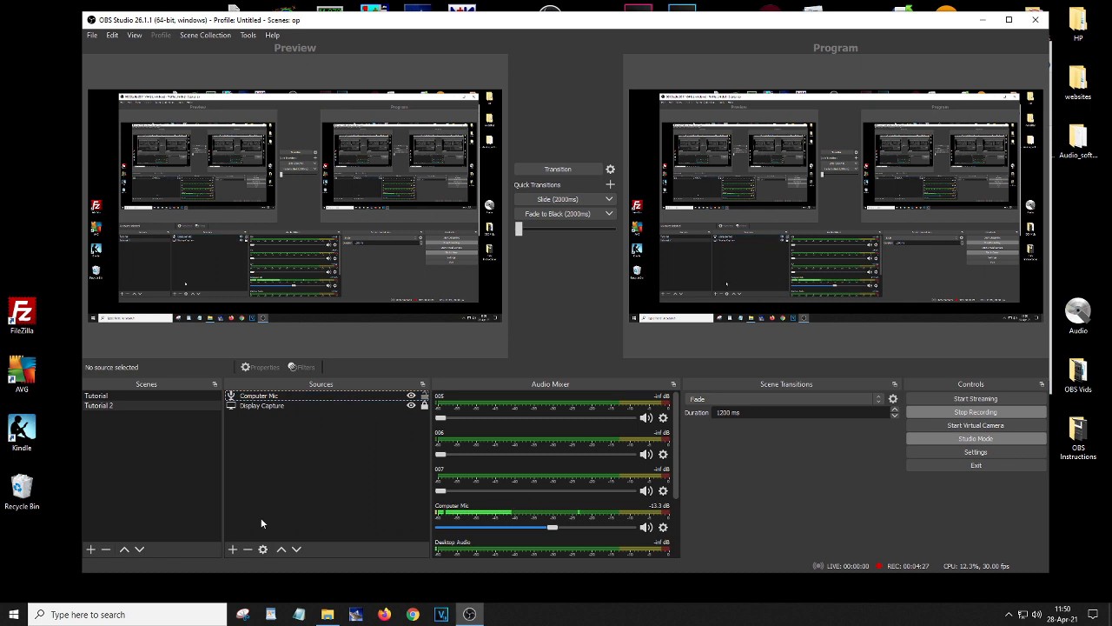
Step: Create a new Color Source in Tutorial 2, look through its color choices and dismiss its properties without picking one
{"action": "left_click", "coordinate": [232, 549]}
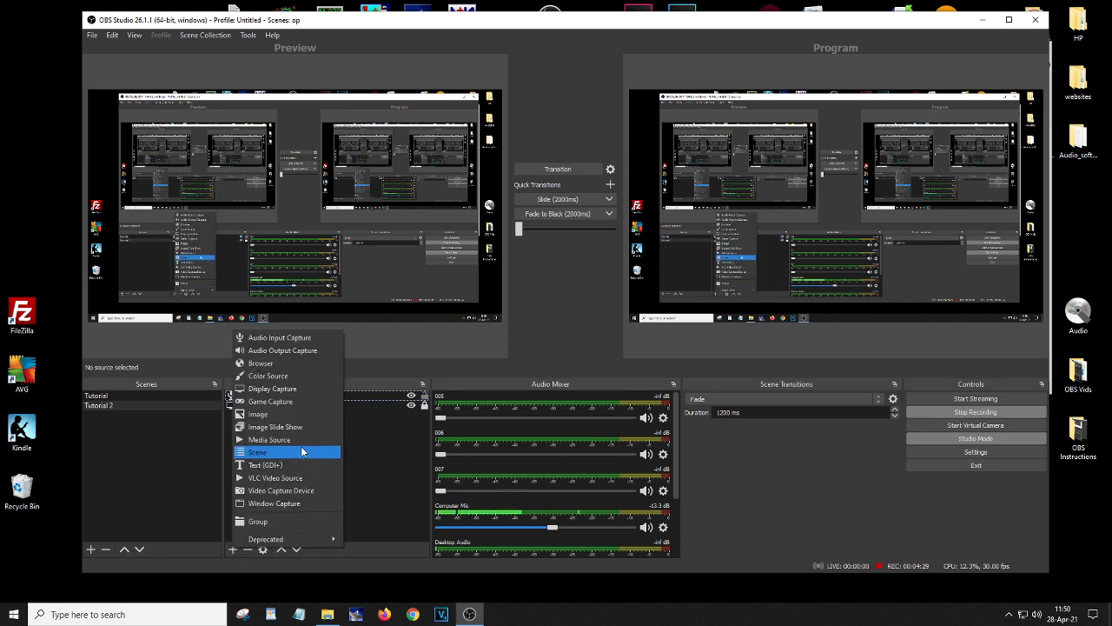
{"action": "left_click", "coordinate": [295, 375]}
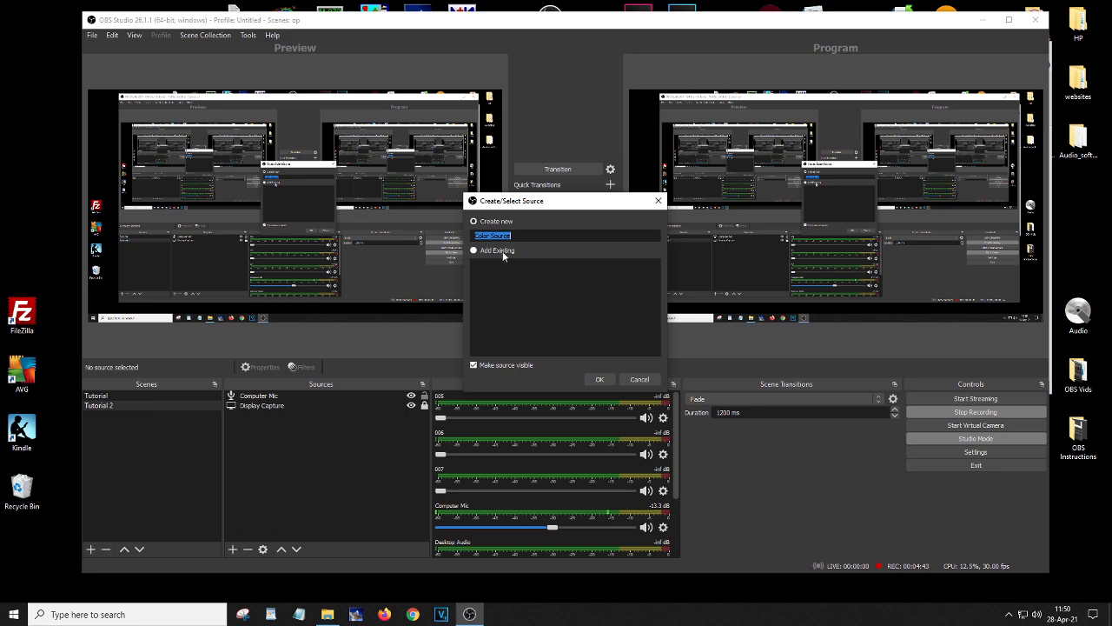
{"action": "left_click", "coordinate": [594, 380]}
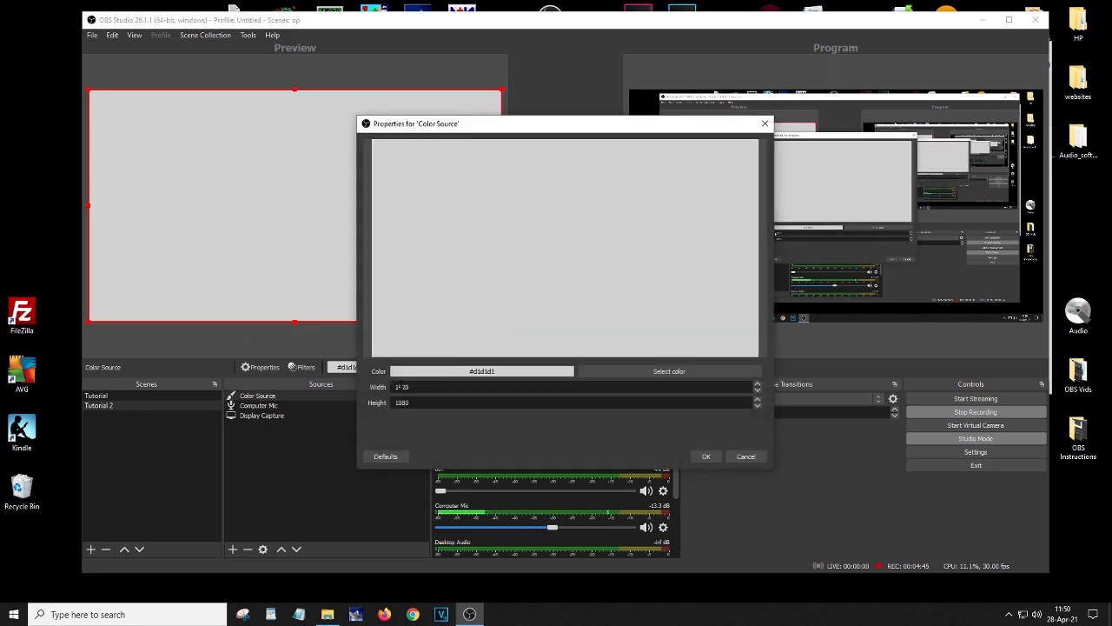
{"action": "left_click", "coordinate": [661, 372]}
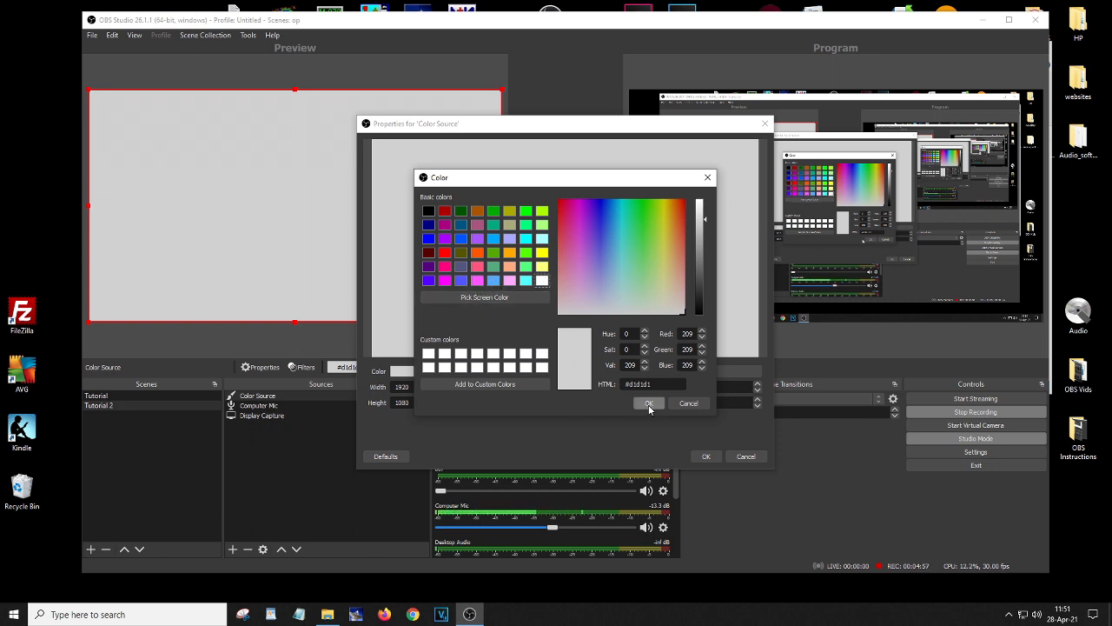
{"action": "left_click", "coordinate": [688, 402]}
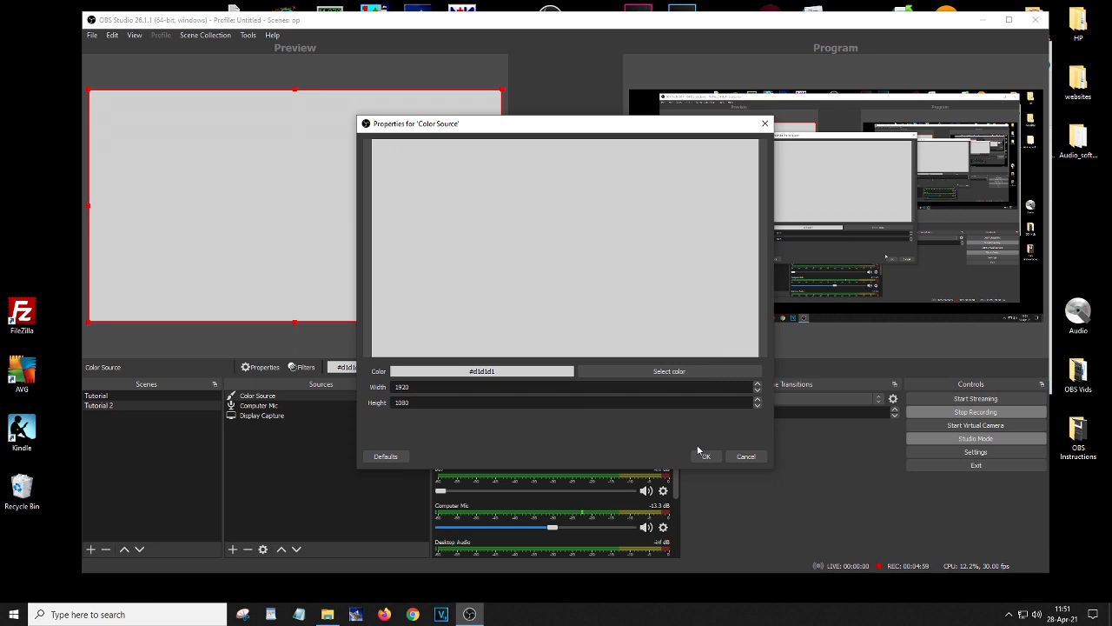
{"action": "left_click", "coordinate": [734, 457]}
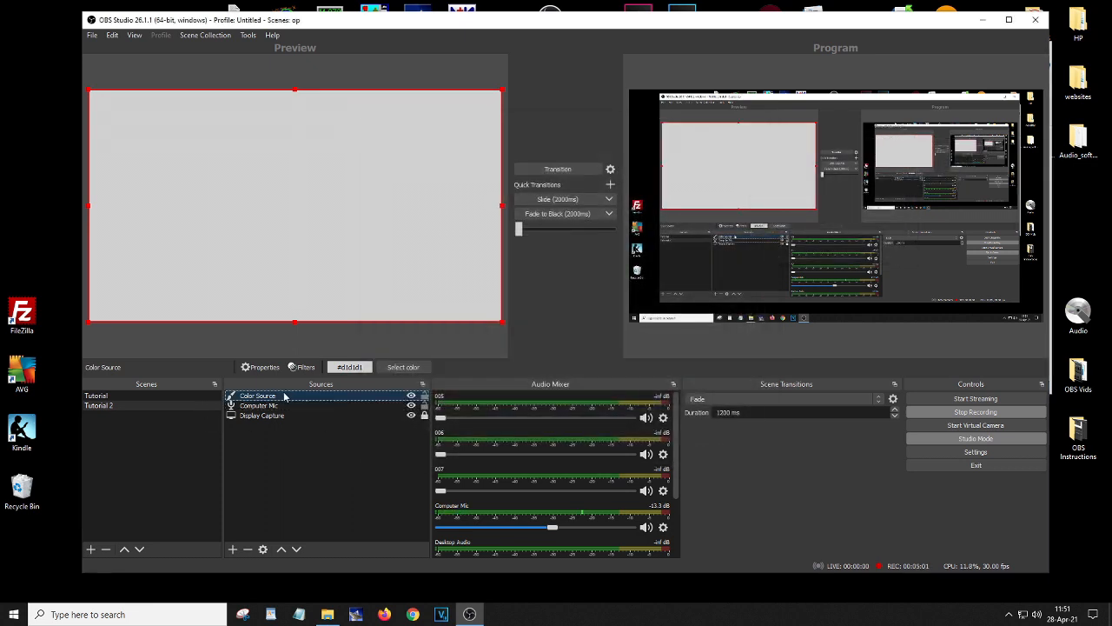
Step: Remove the Color Source from the Tutorial 2 scene
{"action": "right_click", "coordinate": [282, 393]}
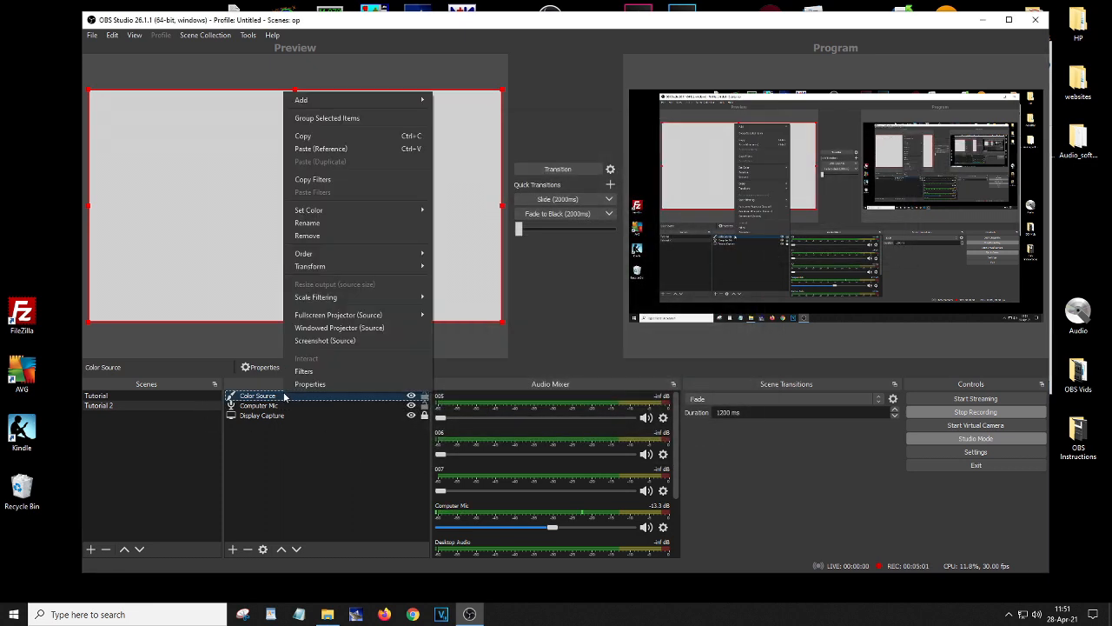
{"action": "left_click", "coordinate": [340, 236]}
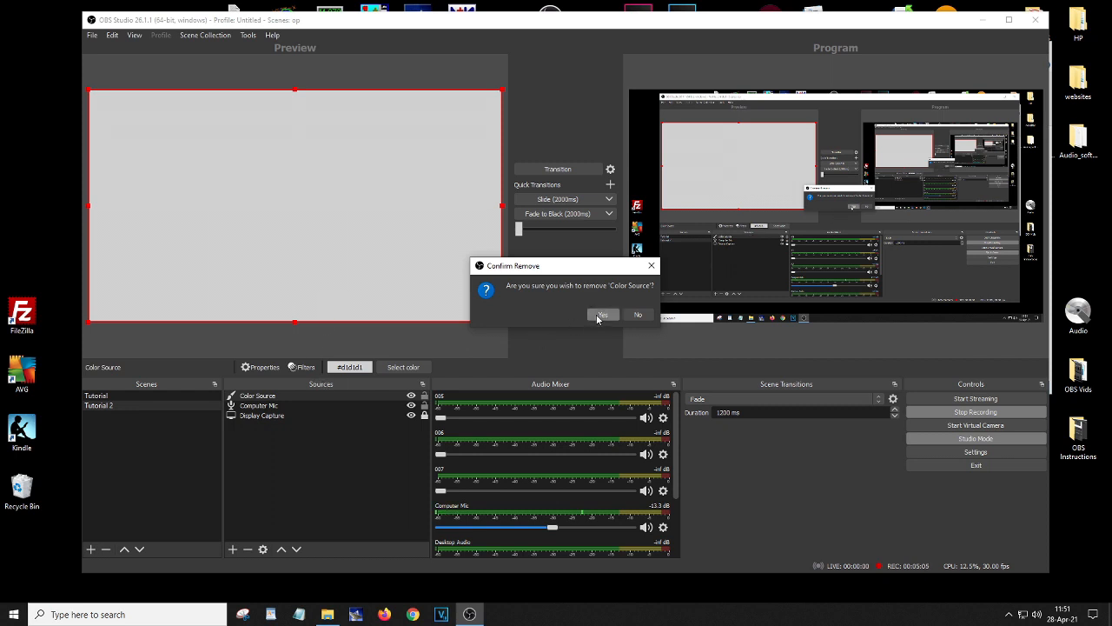
{"action": "left_click", "coordinate": [602, 315]}
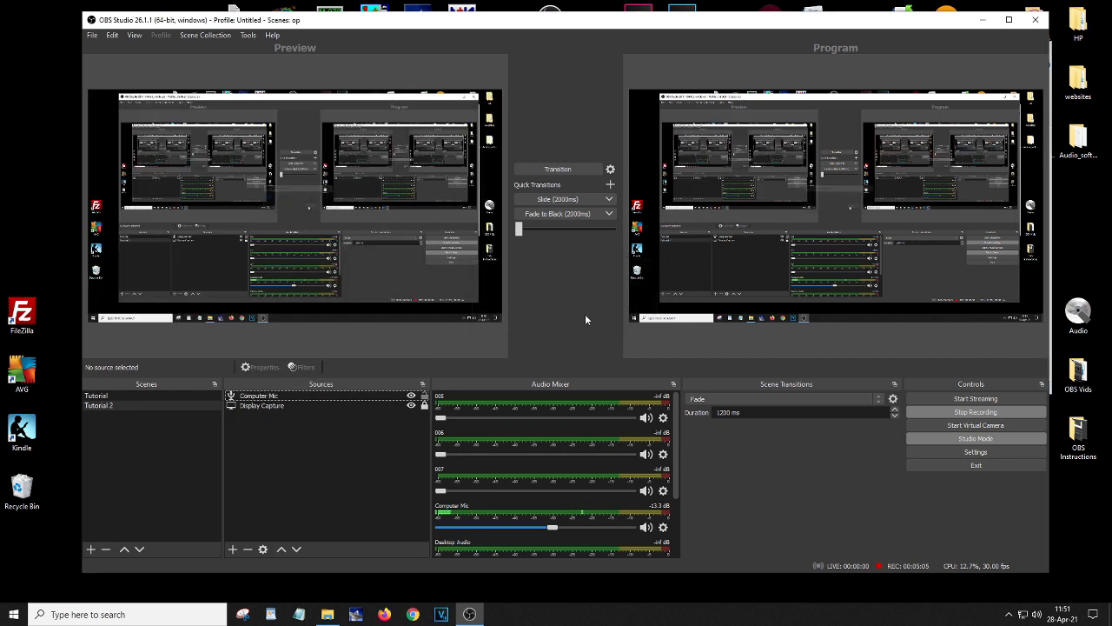
Step: Look through the available source types without adding one, and select the existing Display Capture source
{"action": "left_click", "coordinate": [233, 549]}
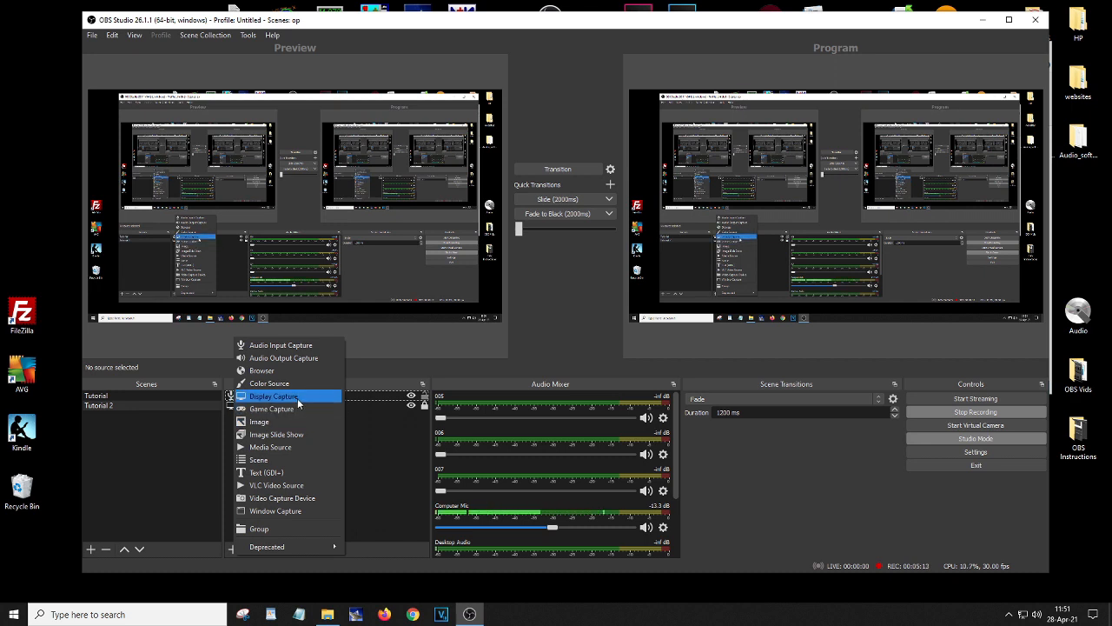
{"action": "left_click", "coordinate": [366, 431]}
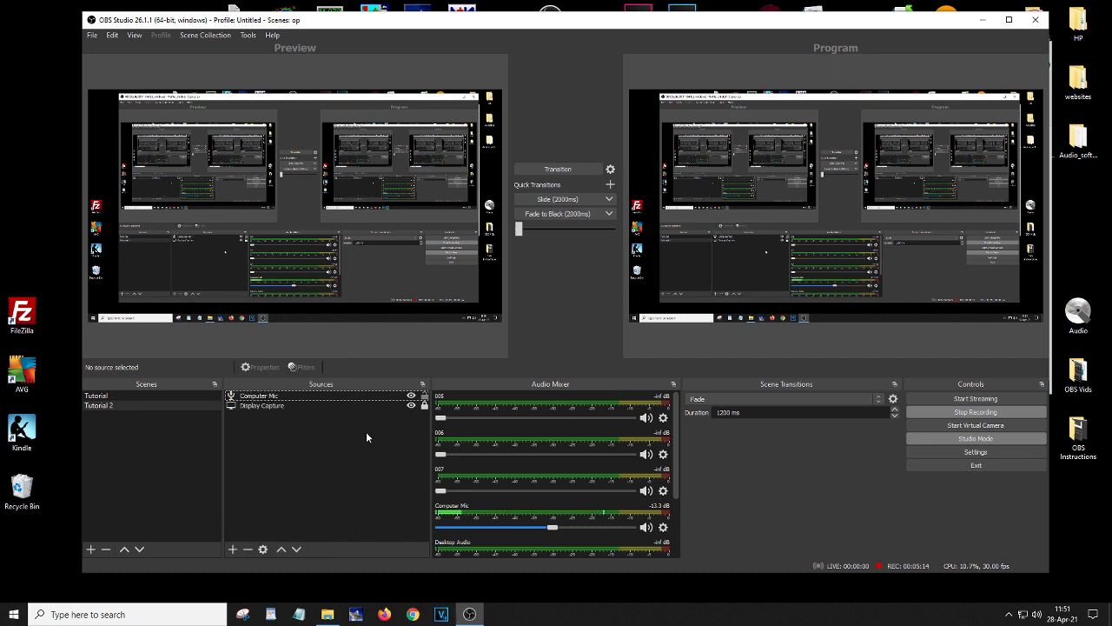
{"action": "left_click", "coordinate": [273, 409]}
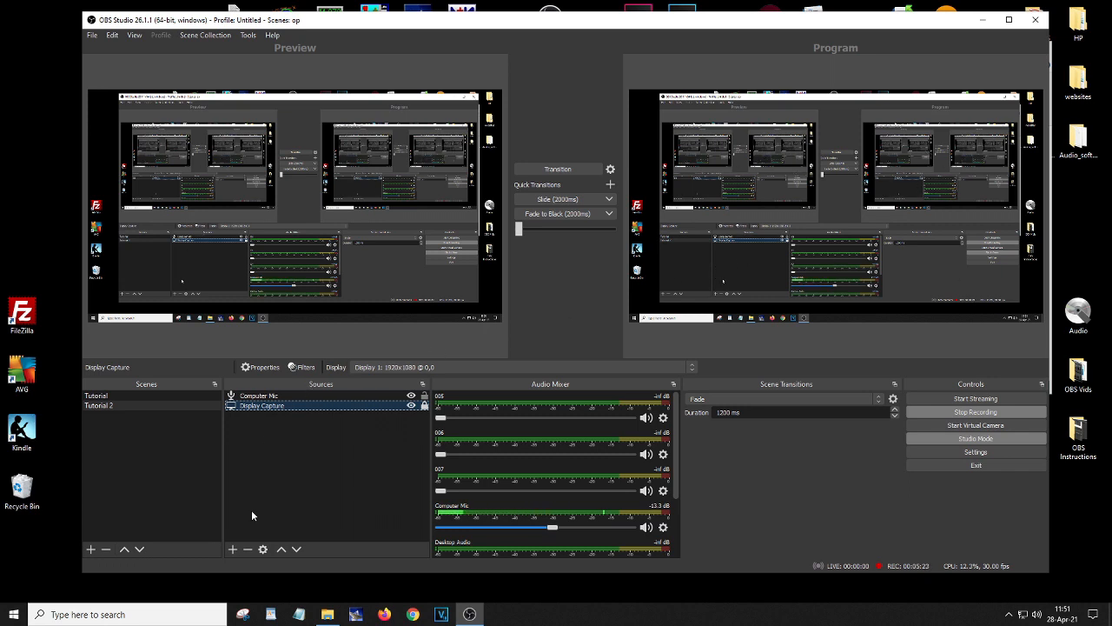
Step: Create a new Game Capture source in Tutorial 2, review its capture modes and remaining options, and dismiss its properties
{"action": "left_click", "coordinate": [232, 549]}
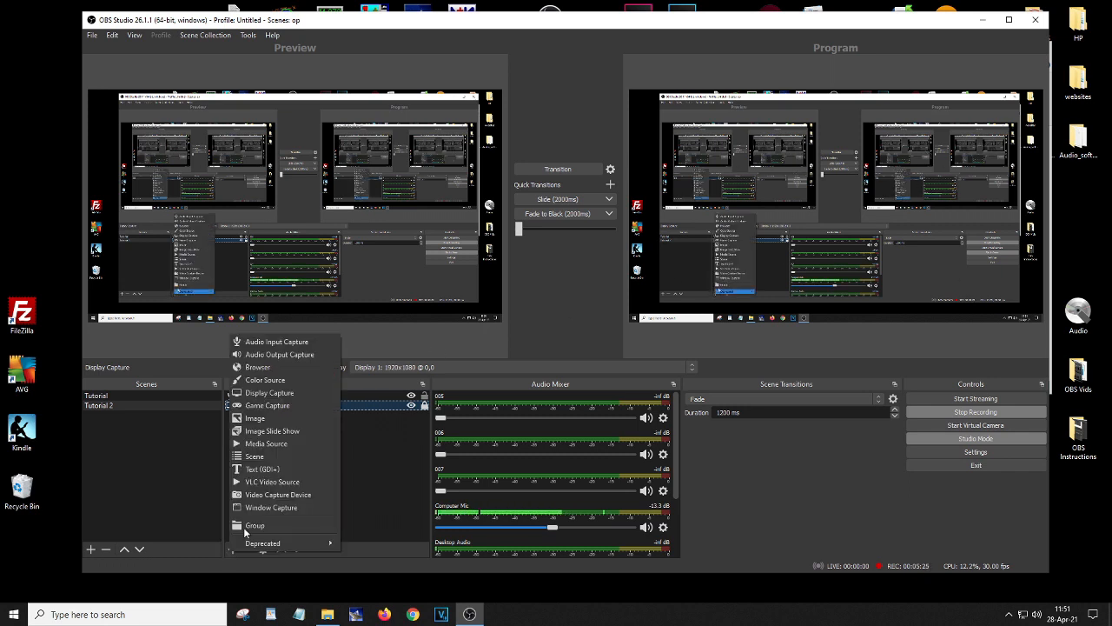
{"action": "left_click", "coordinate": [294, 405]}
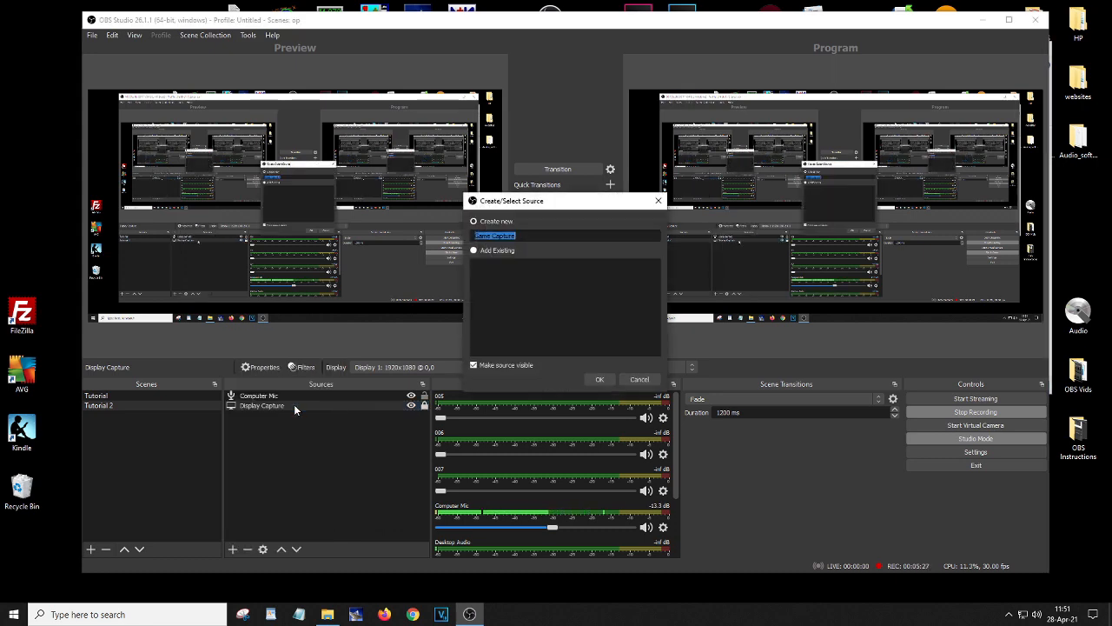
{"action": "left_click", "coordinate": [599, 379]}
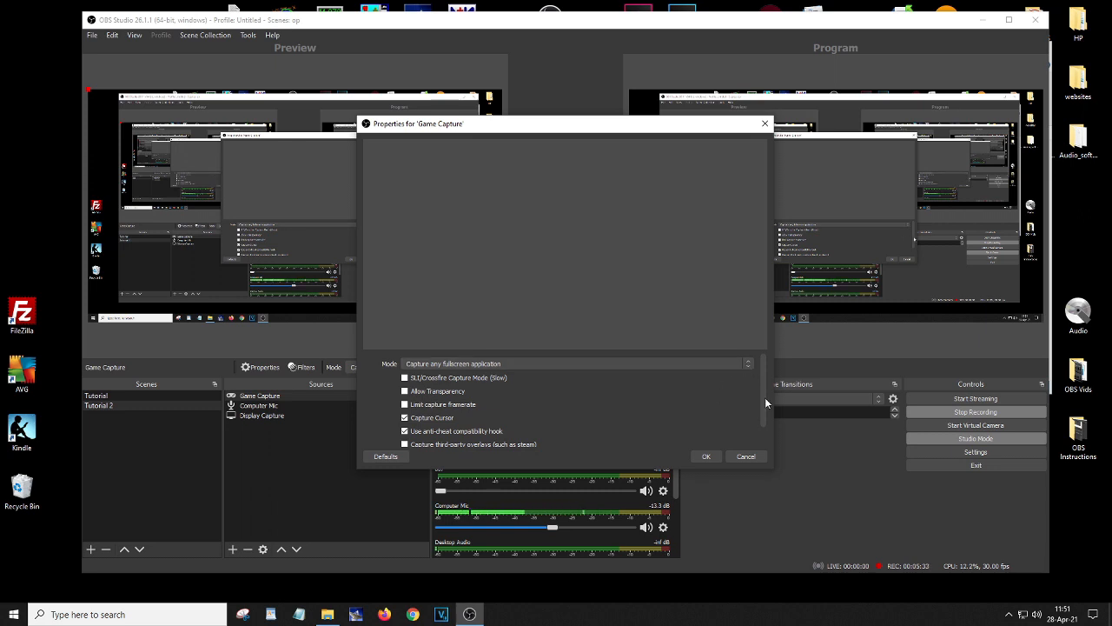
{"action": "mouse_move", "coordinate": [764, 397]}
{"action": "left_mouse_down"}
{"action": "mouse_move", "coordinate": [762, 426]}
{"action": "mouse_move", "coordinate": [765, 398]}
{"action": "left_mouse_up"}
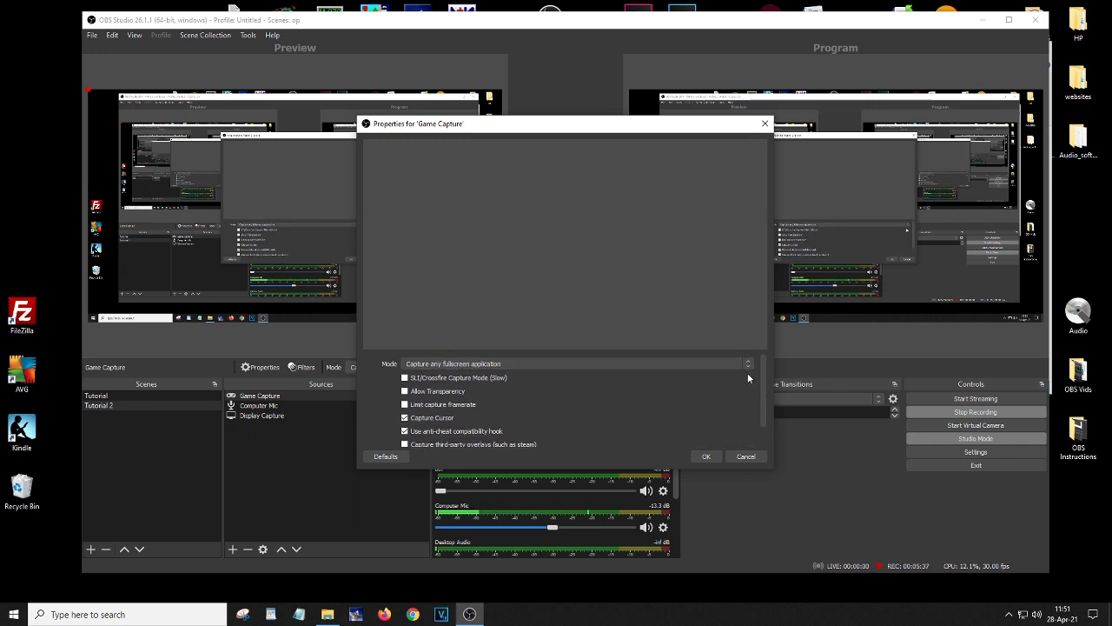
{"action": "left_click", "coordinate": [747, 364]}
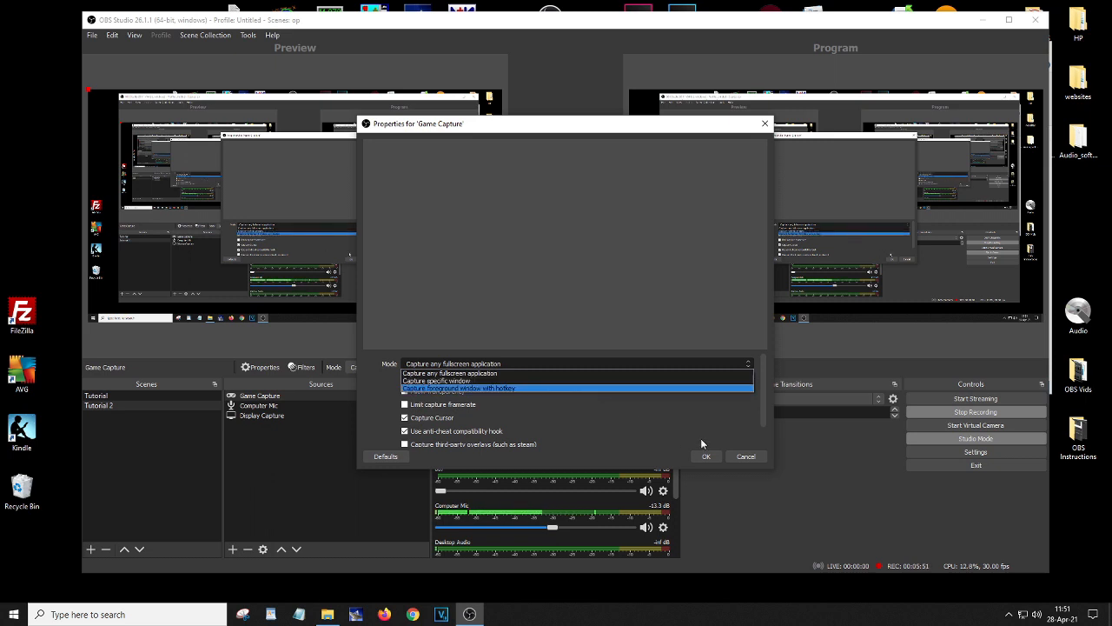
{"action": "left_click", "coordinate": [764, 404]}
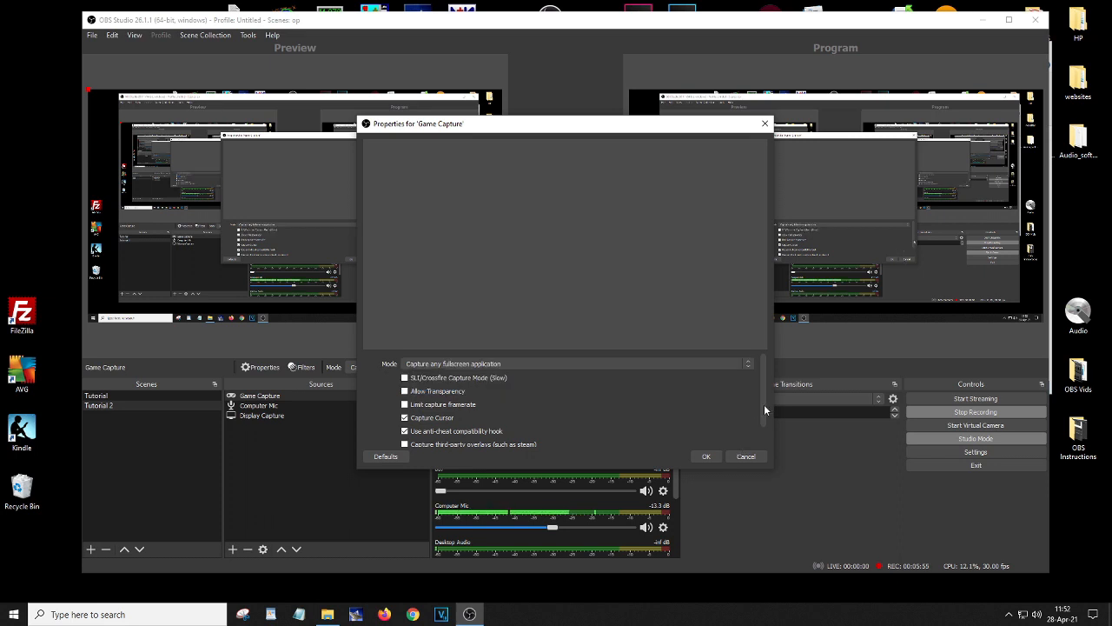
{"action": "mouse_move", "coordinate": [764, 404]}
{"action": "left_mouse_down"}
{"action": "mouse_move", "coordinate": [763, 434]}
{"action": "mouse_move", "coordinate": [764, 402]}
{"action": "mouse_move", "coordinate": [763, 421]}
{"action": "left_mouse_up"}
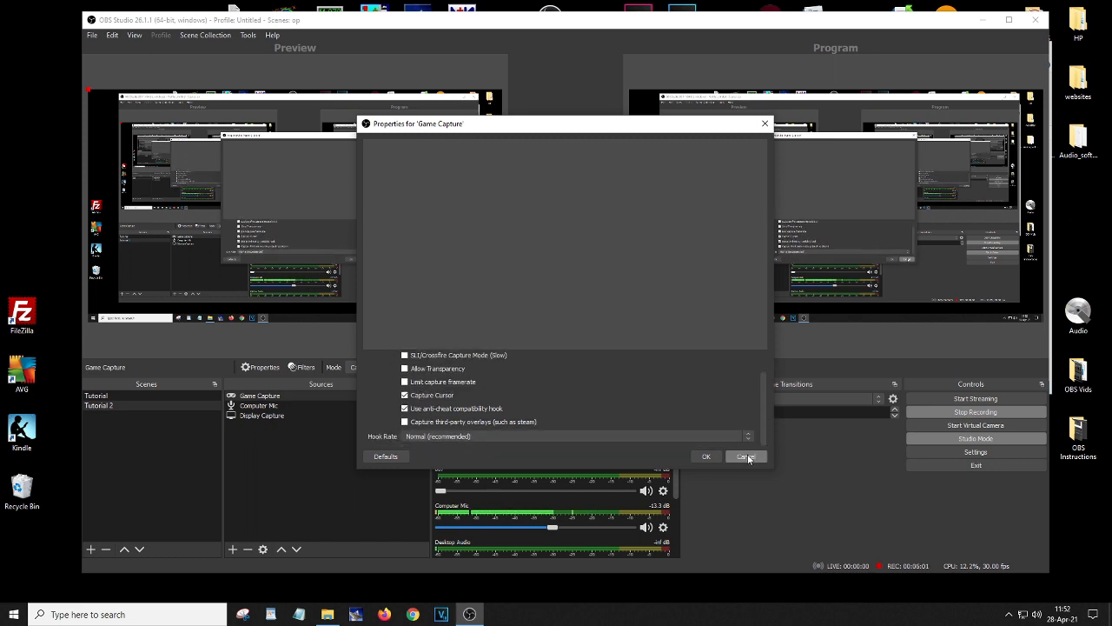
{"action": "left_click", "coordinate": [747, 457]}
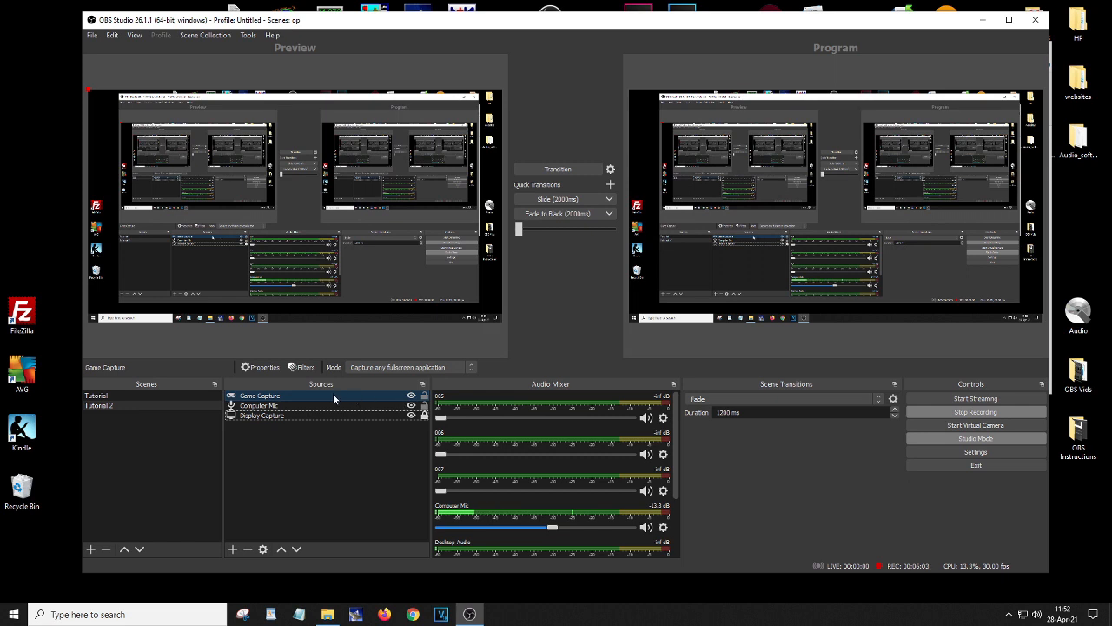
Step: Remove the Game Capture source from the Tutorial 2 scene
{"action": "right_click", "coordinate": [332, 392]}
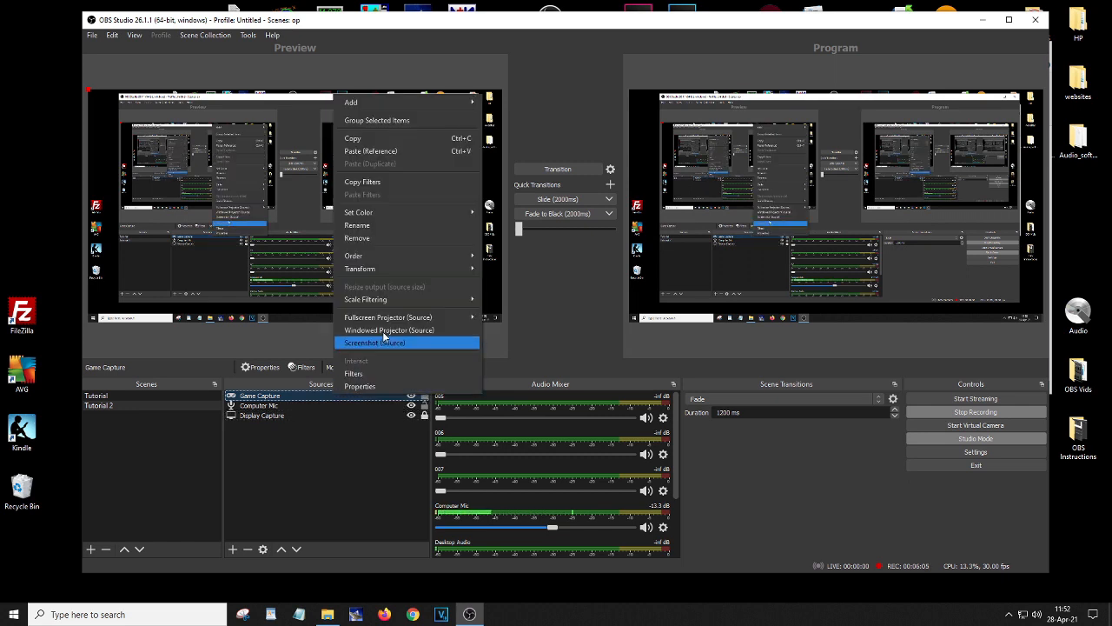
{"action": "left_click", "coordinate": [384, 238]}
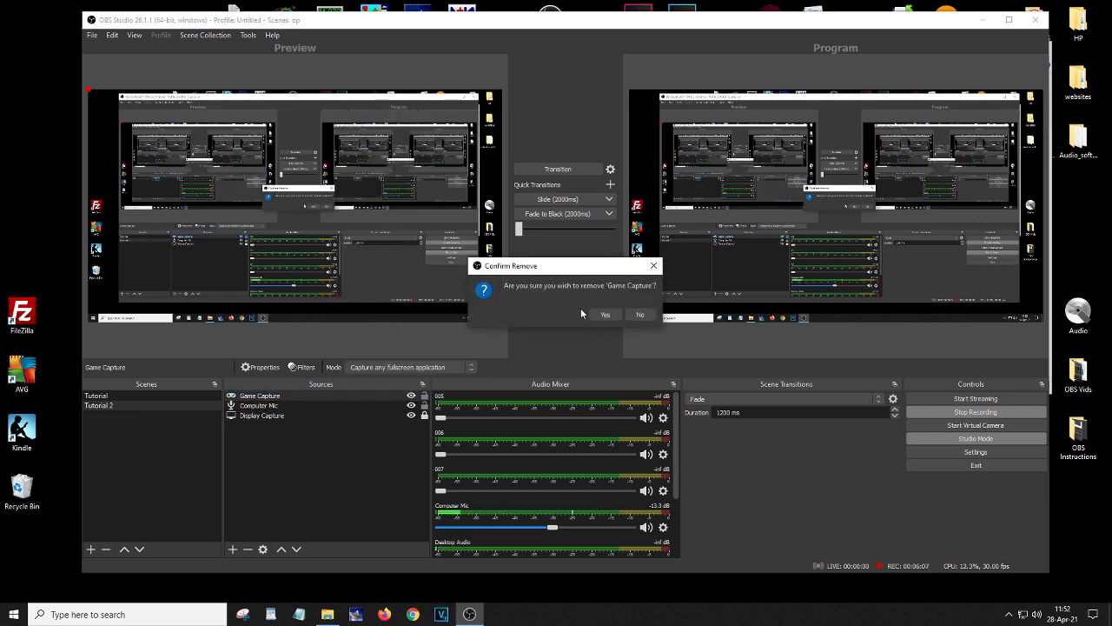
{"action": "left_click", "coordinate": [604, 313]}
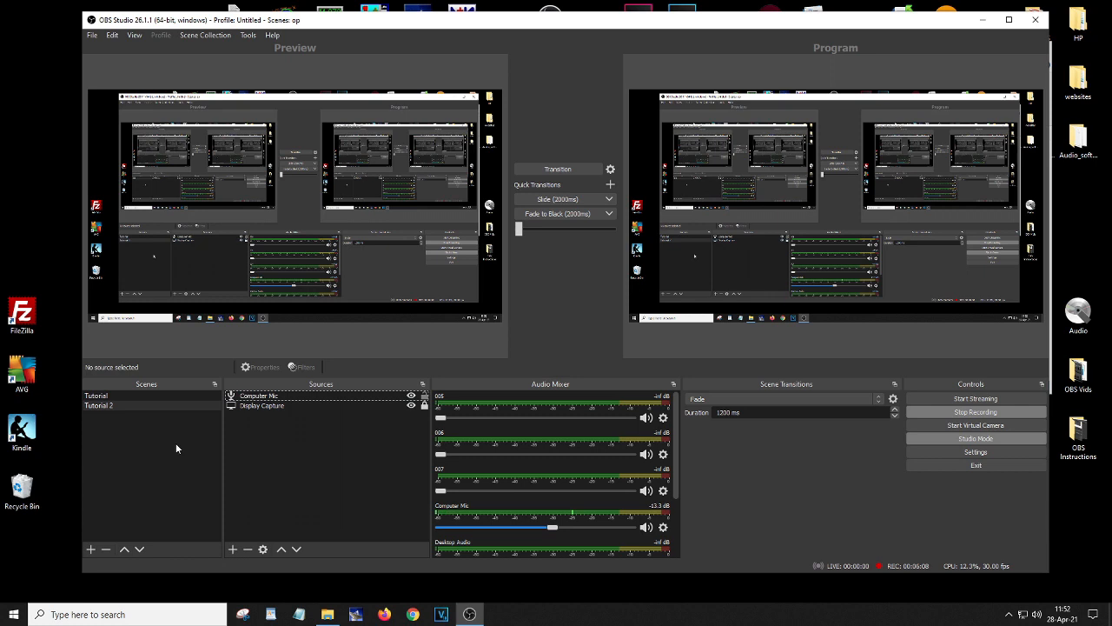
Step: Create a new Image source named Pic in the Tutorial 2 scene
{"action": "left_click", "coordinate": [232, 549]}
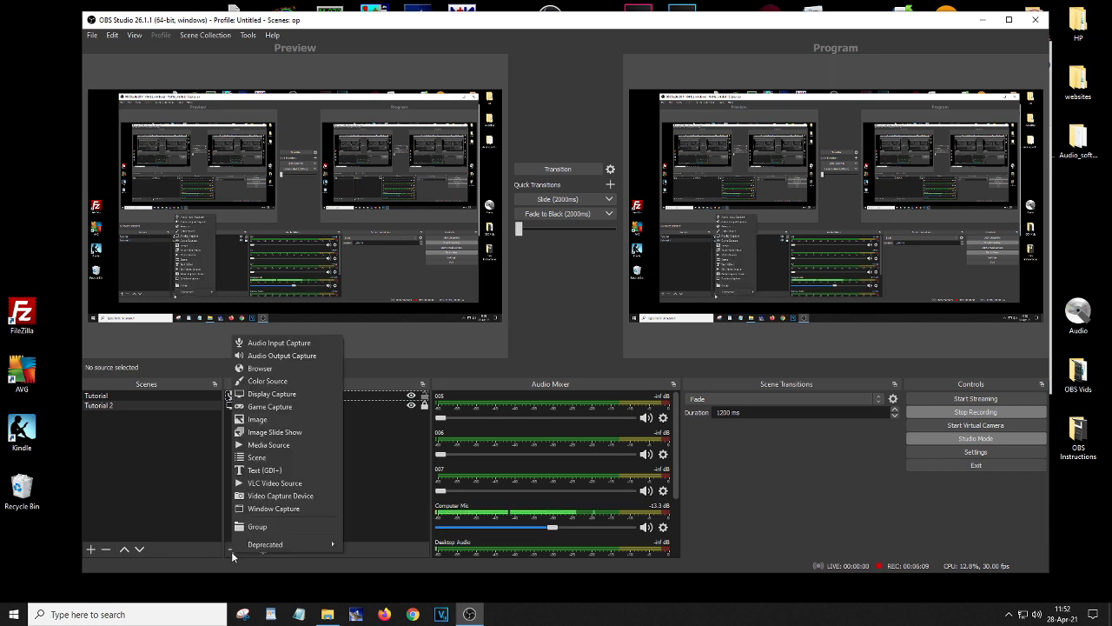
{"action": "left_click", "coordinate": [276, 419]}
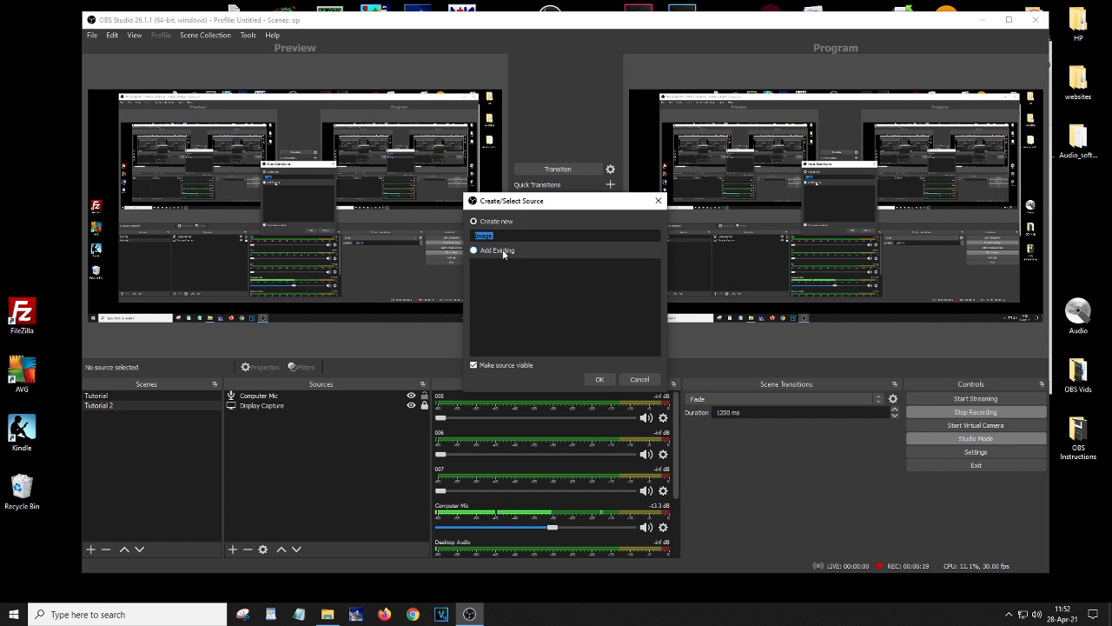
{"action": "type", "text": "Pic"}
{"action": "left_click", "coordinate": [602, 379]}
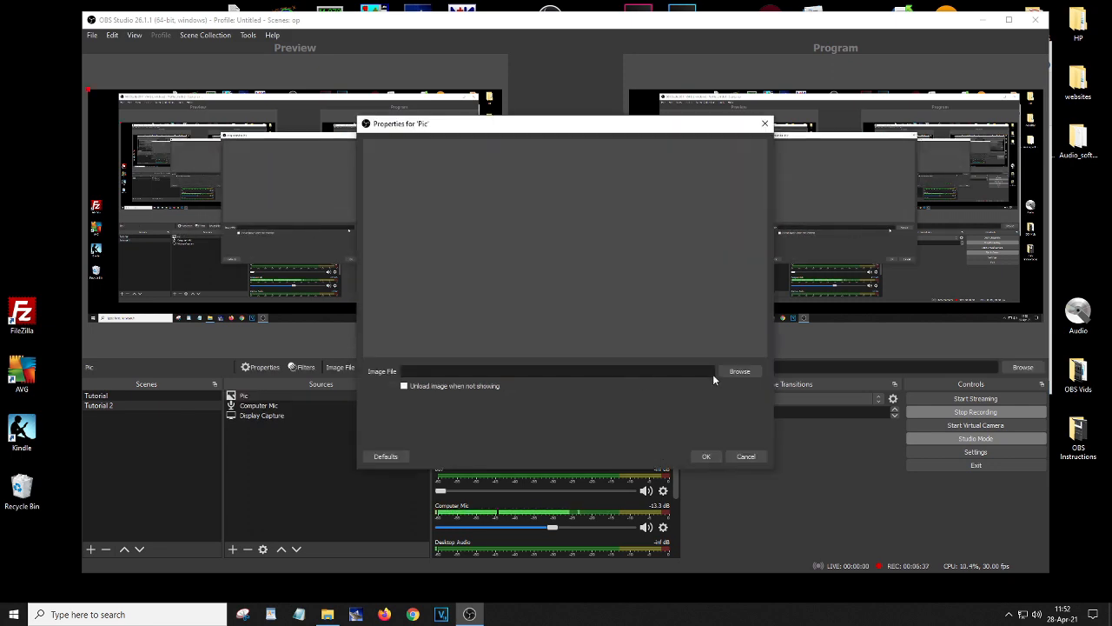
Step: Load the first truck-and-boat photo from the Desktop's My Pics folder into the Pic source and accept its properties
{"action": "left_click", "coordinate": [740, 372]}
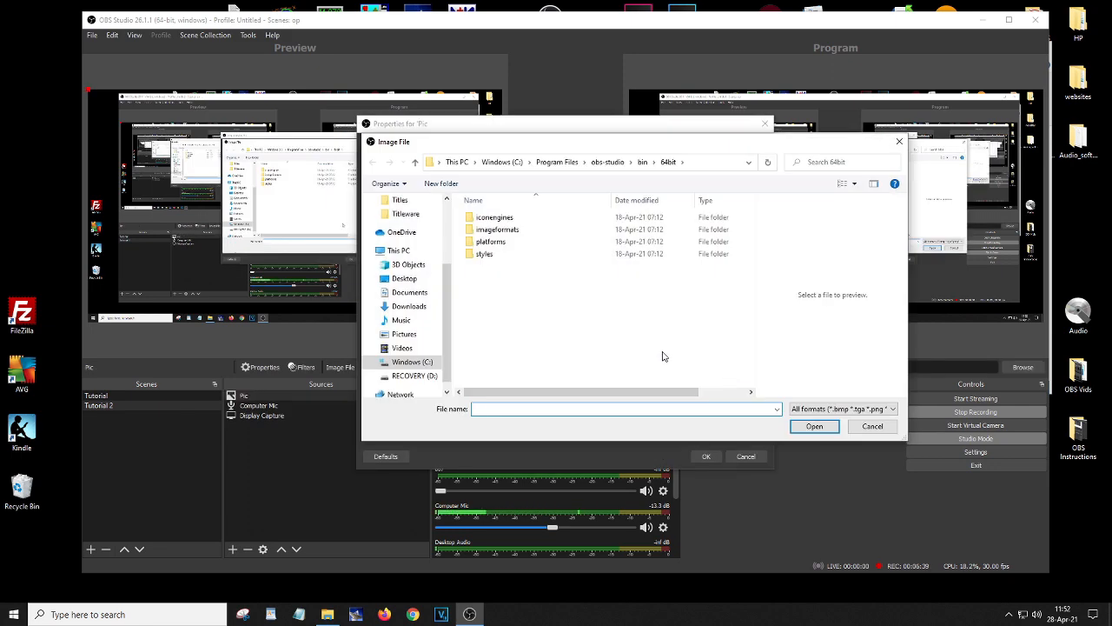
{"action": "left_click", "coordinate": [401, 279]}
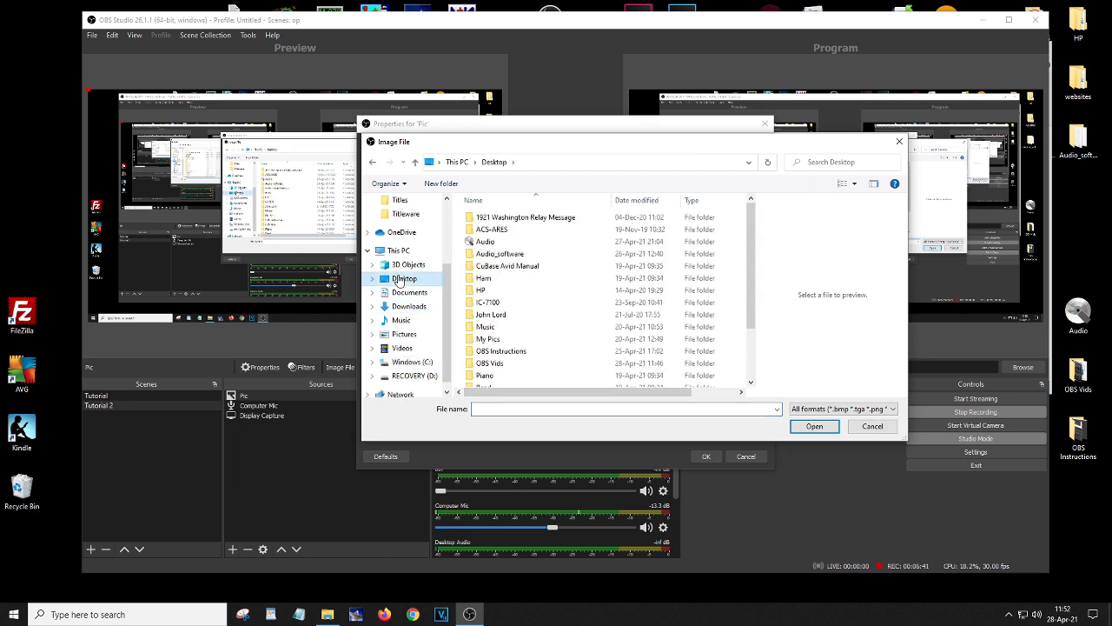
{"action": "double_click", "coordinate": [504, 338]}
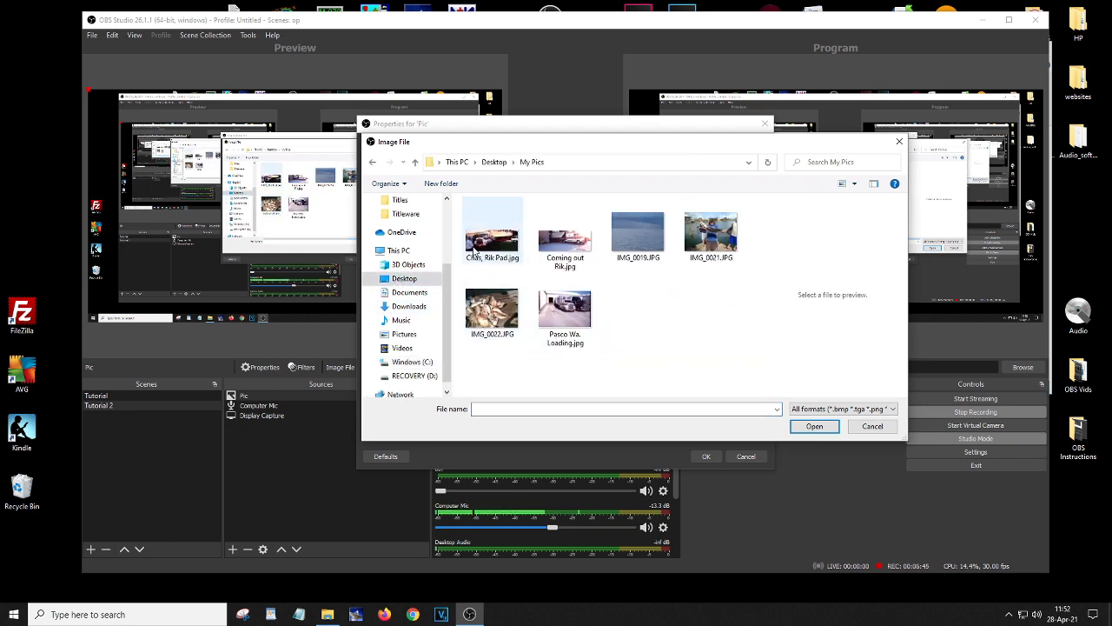
{"action": "left_click", "coordinate": [480, 250]}
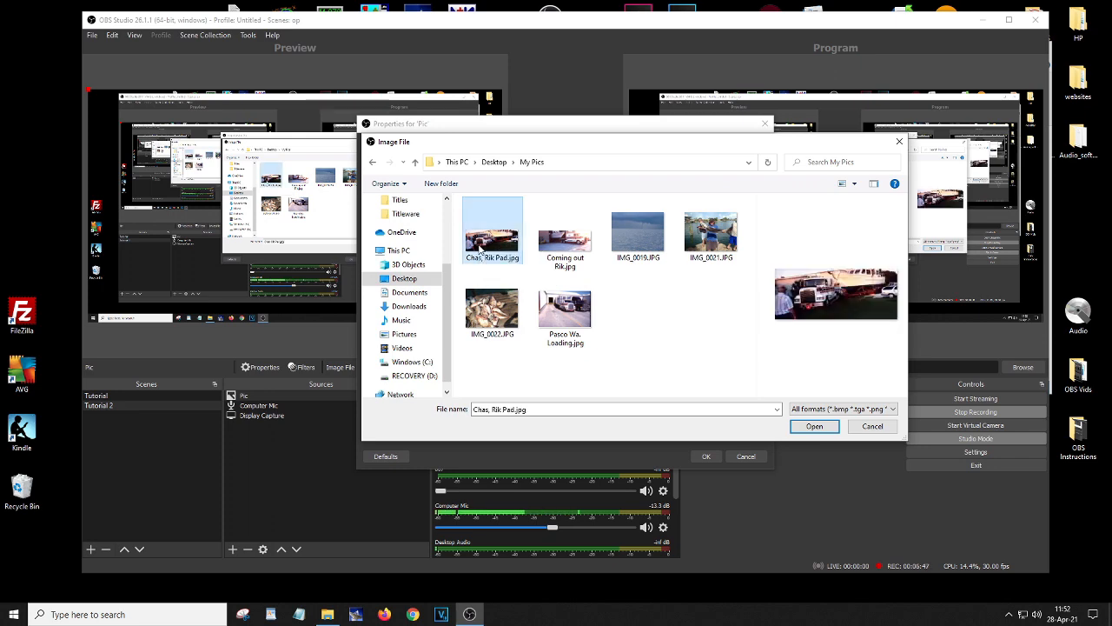
{"action": "left_click", "coordinate": [812, 425]}
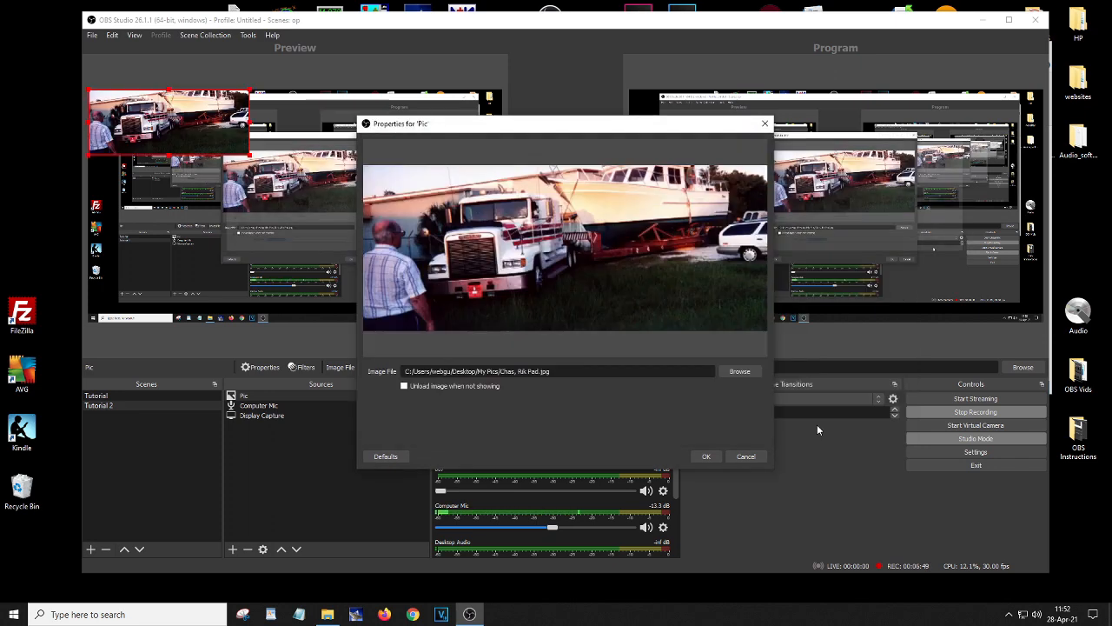
{"action": "left_click", "coordinate": [706, 455]}
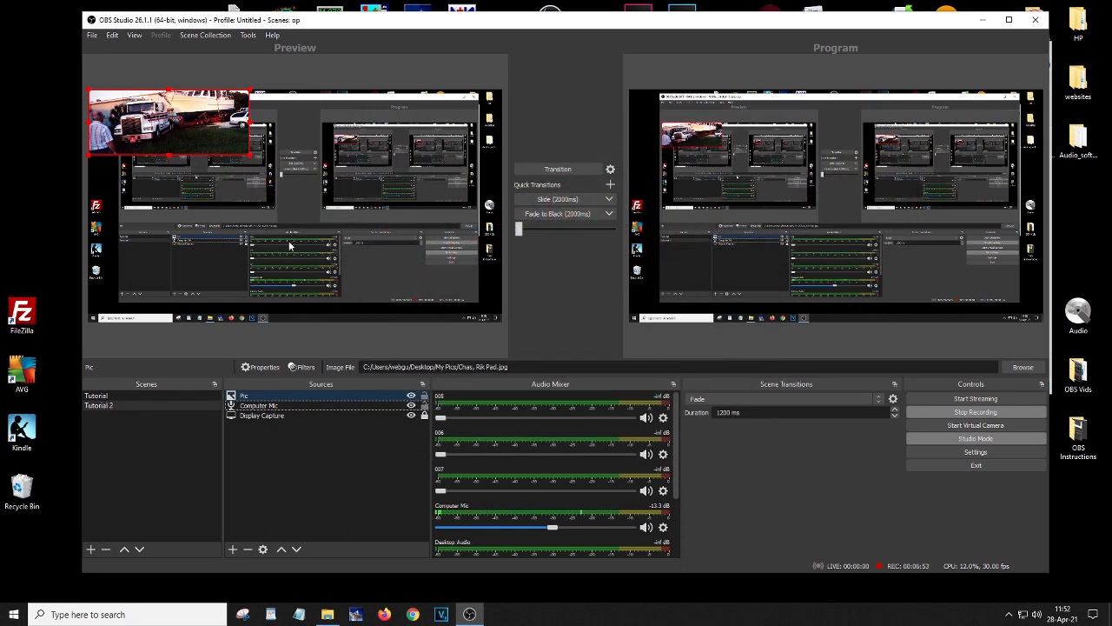
Step: Move the Pic image toward the middle of the preview and enlarge it to cover over half the canvas width
{"action": "left_click", "coordinate": [283, 395]}
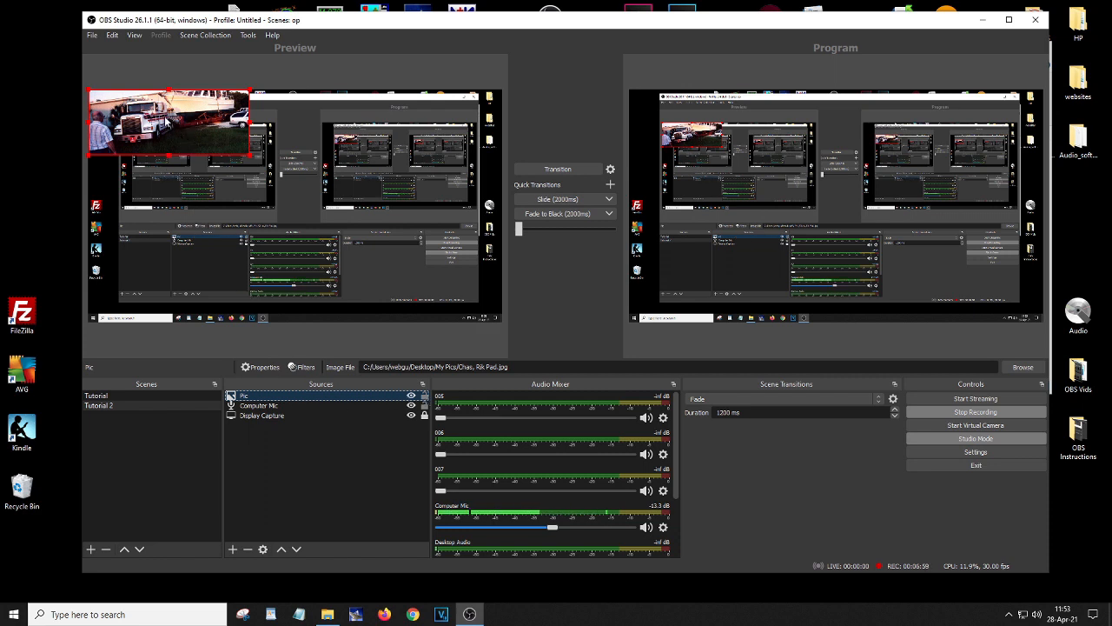
{"action": "left_click_drag", "start_coordinate": [170, 120], "coordinate": [291, 205]}
{"action": "left_click_drag", "start_coordinate": [376, 244], "coordinate": [493, 297]}
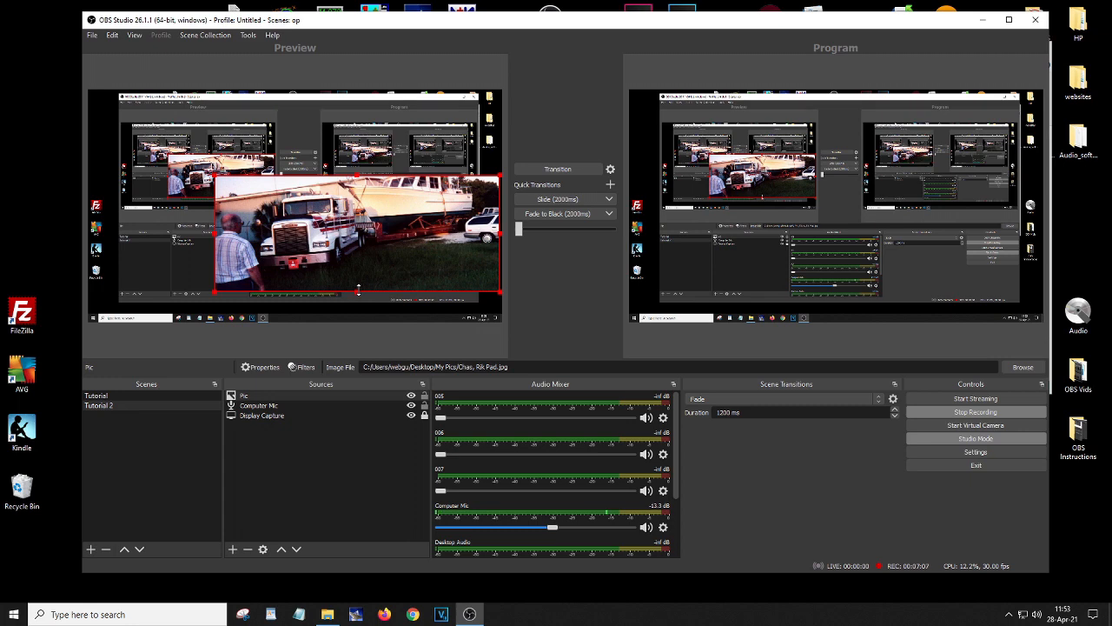
{"action": "left_click_drag", "start_coordinate": [357, 292], "coordinate": [334, 254]}
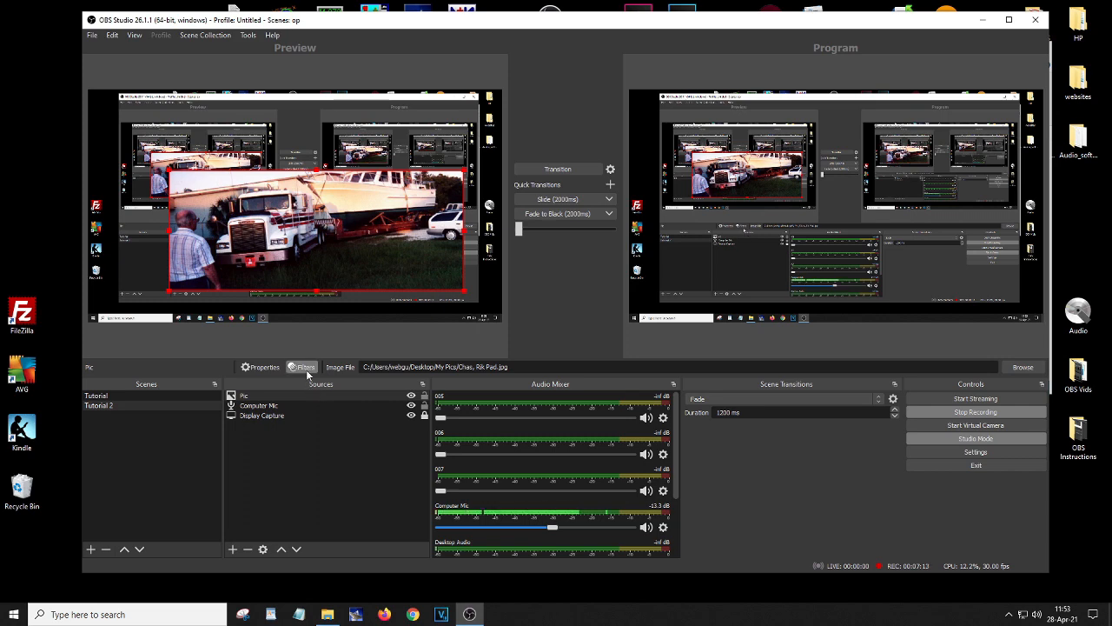
Step: Review the effect filters available for the Pic source and close its filters window without adding one
{"action": "left_click", "coordinate": [303, 395]}
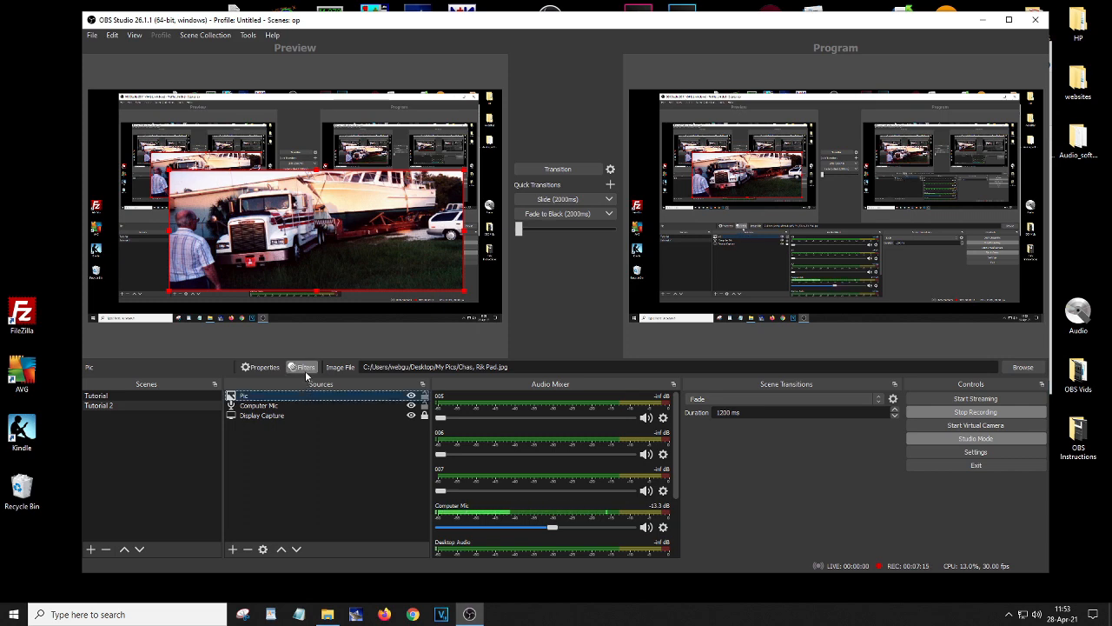
{"action": "left_click", "coordinate": [304, 366]}
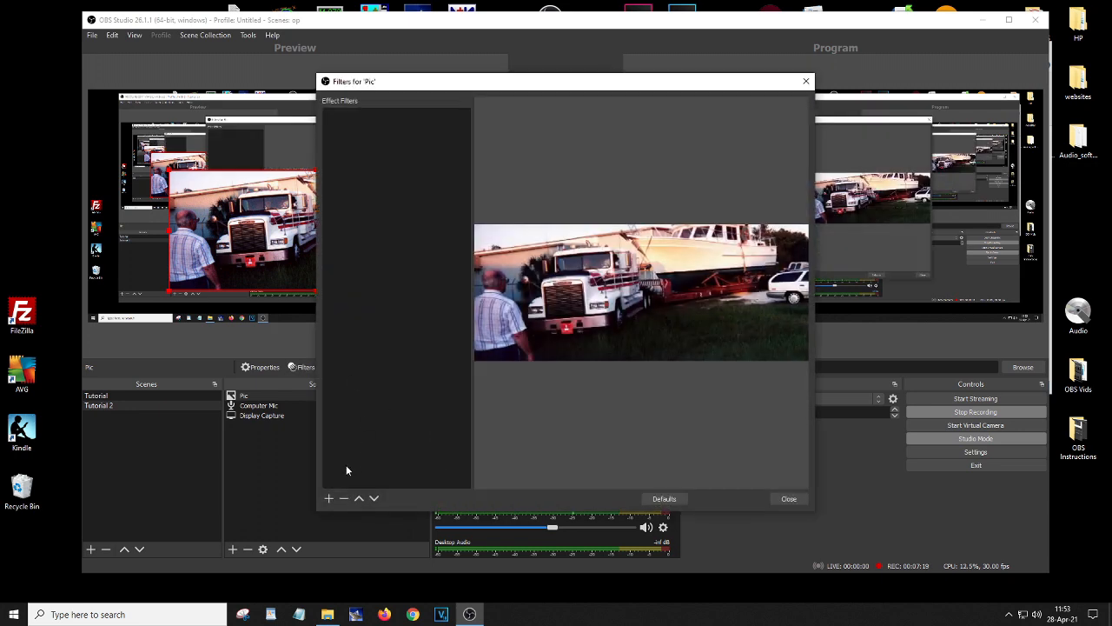
{"action": "left_click", "coordinate": [329, 500]}
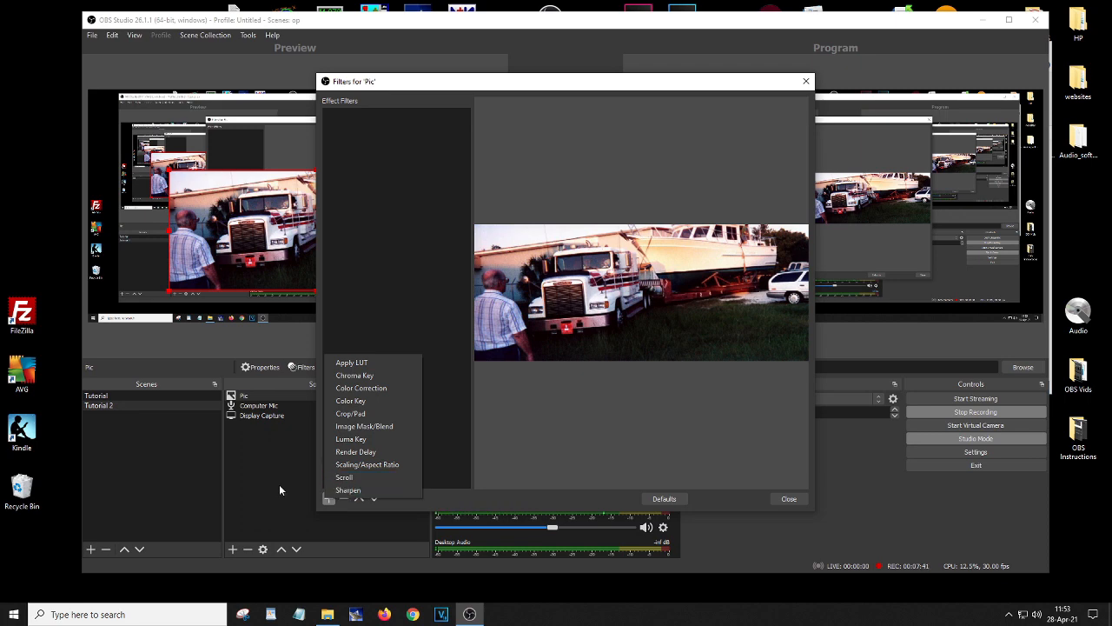
{"action": "left_click", "coordinate": [787, 499]}
{"action": "left_click", "coordinate": [787, 499]}
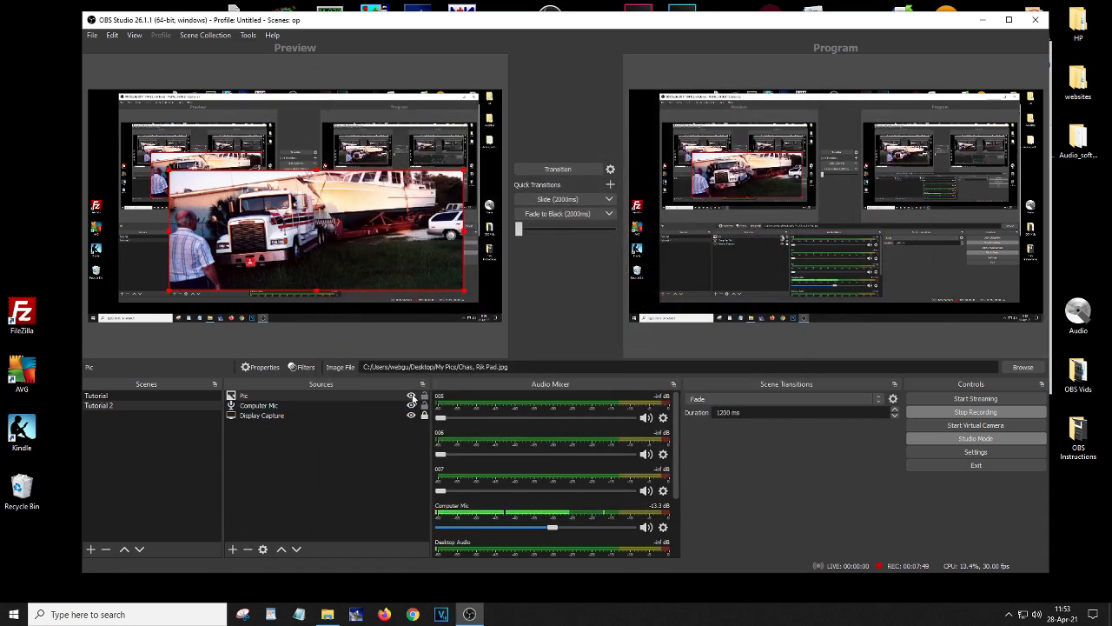
Step: Hide the Pic source, shift its frame slightly up and left in the preview, and deselect it
{"action": "left_click", "coordinate": [411, 395]}
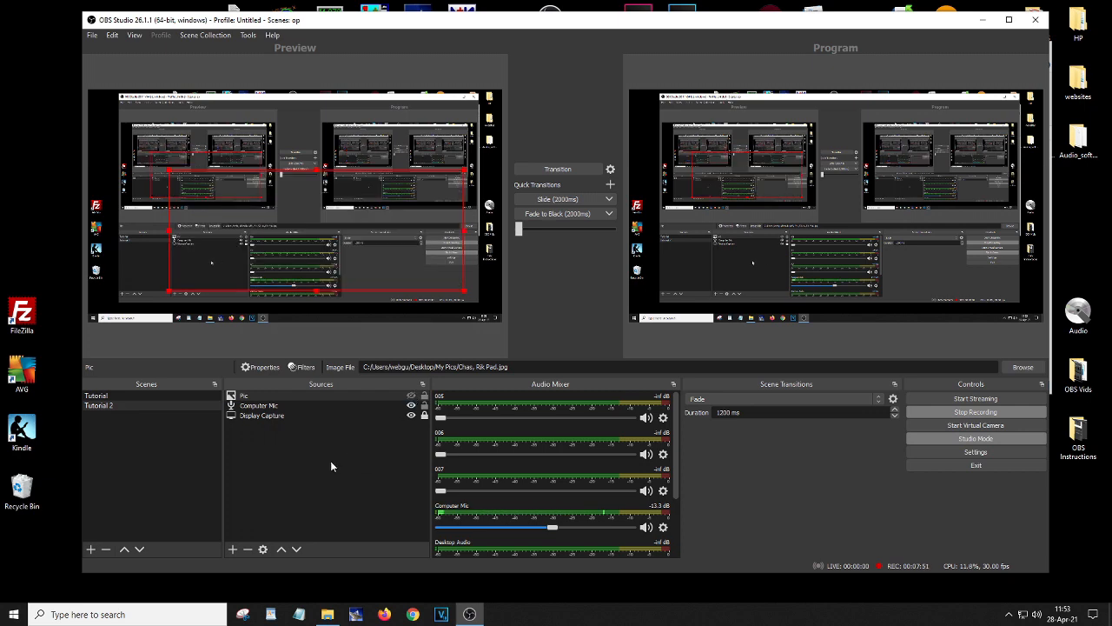
{"action": "mouse_move", "coordinate": [357, 250]}
{"action": "left_mouse_down"}
{"action": "mouse_move", "coordinate": [380, 258]}
{"action": "mouse_move", "coordinate": [361, 259]}
{"action": "left_mouse_up"}
{"action": "mouse_move", "coordinate": [331, 256]}
{"action": "left_mouse_down"}
{"action": "mouse_move", "coordinate": [330, 223]}
{"action": "mouse_move", "coordinate": [334, 237]}
{"action": "left_mouse_up"}
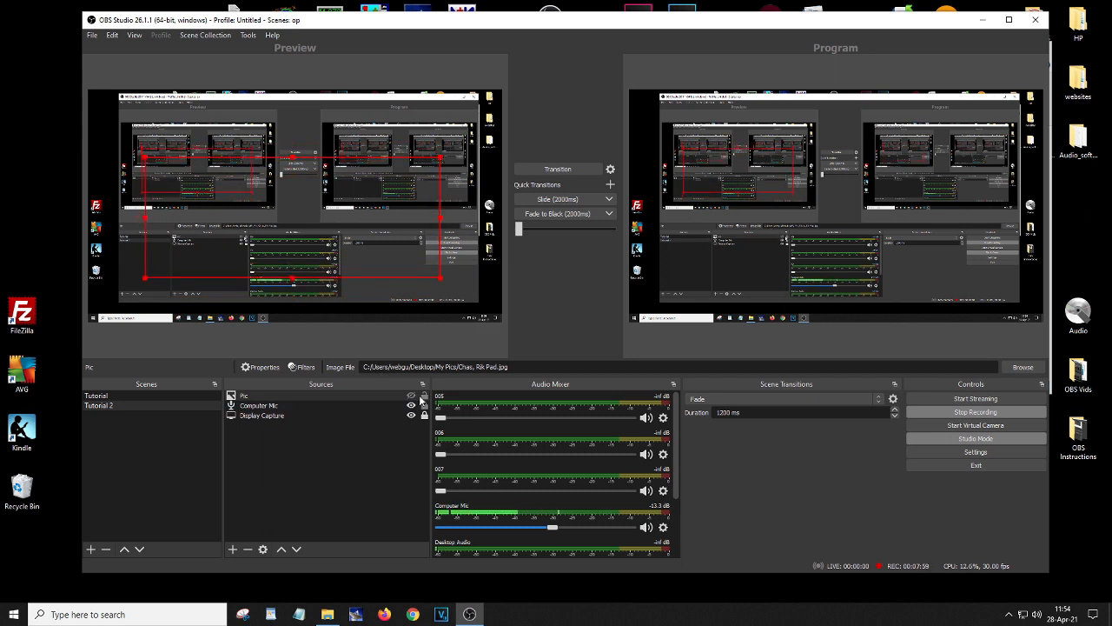
{"action": "left_click", "coordinate": [357, 446]}
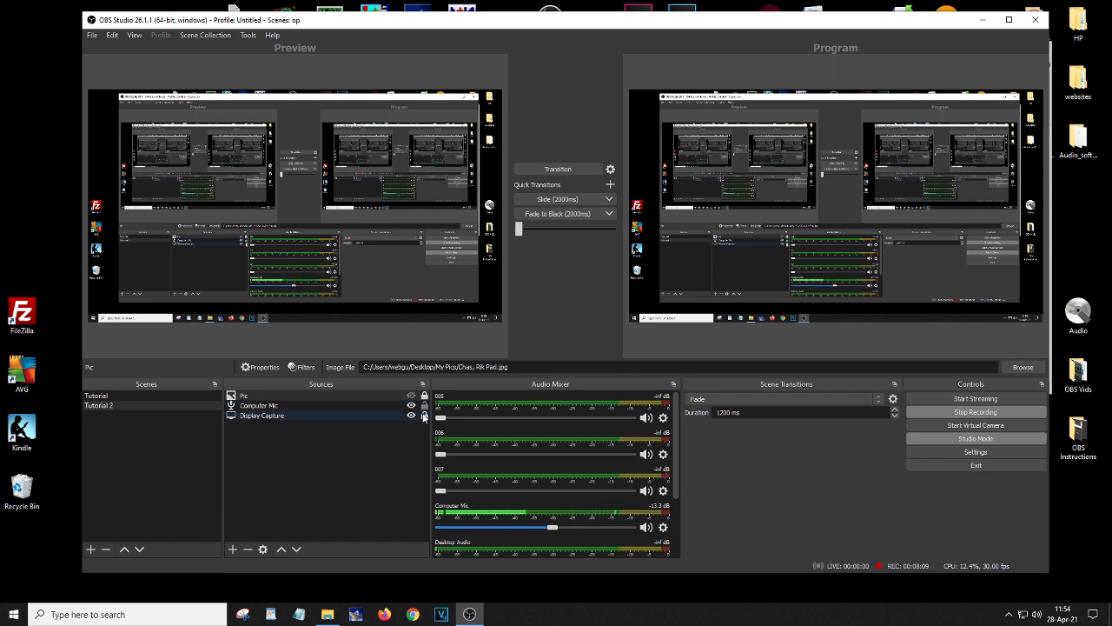
Step: Select the unlocked Display Capture in the preview, and lock both the Display Capture and Pic sources
{"action": "left_click", "coordinate": [477, 298]}
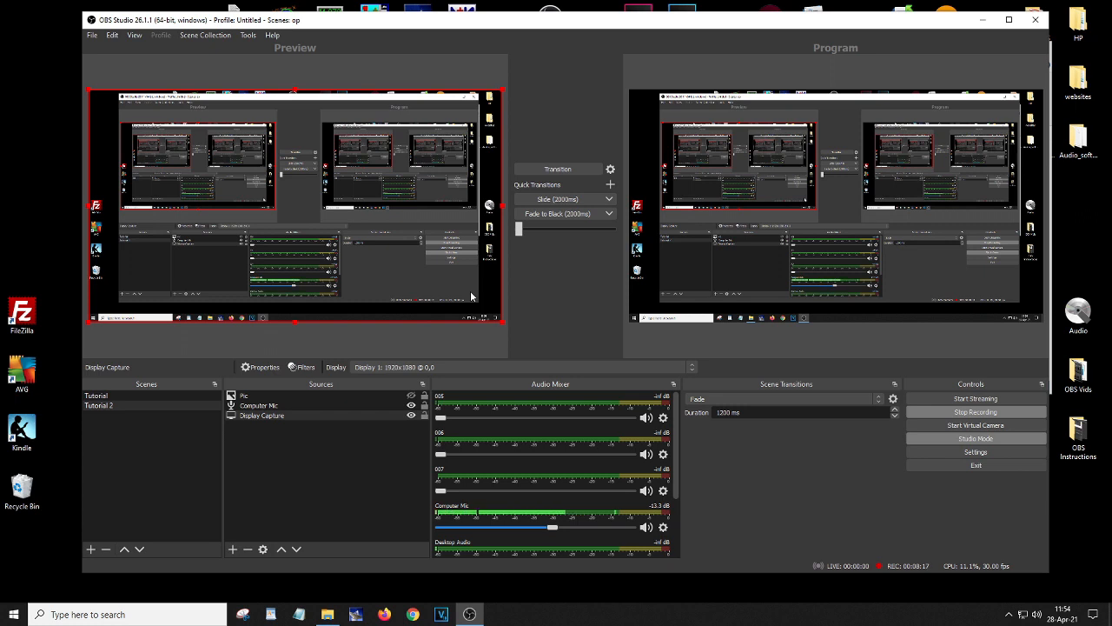
{"action": "left_click", "coordinate": [423, 417]}
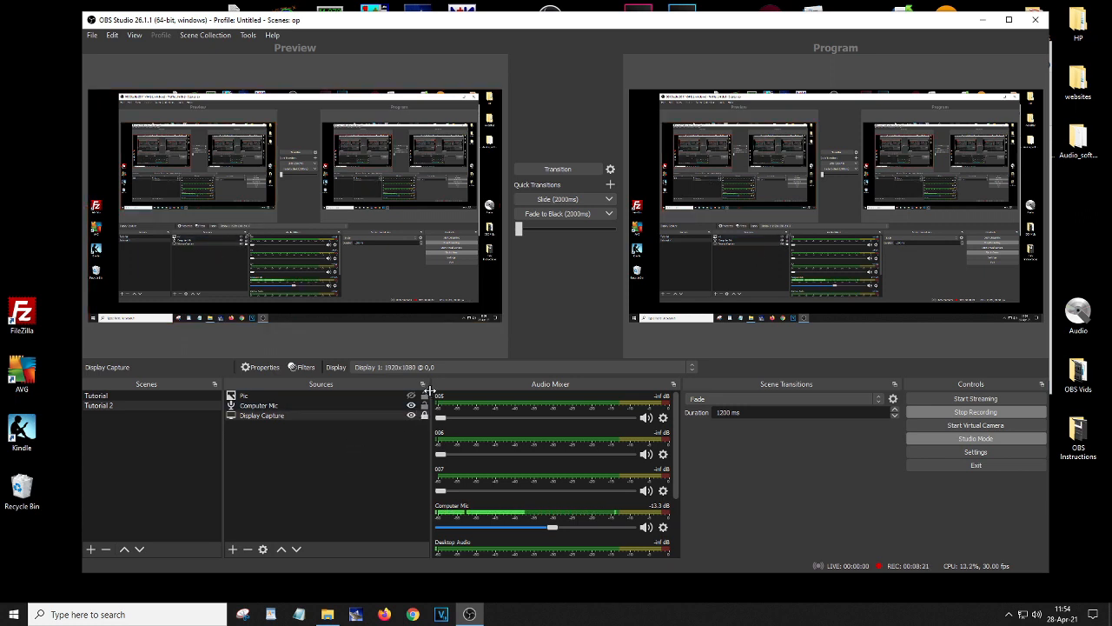
{"action": "left_click", "coordinate": [425, 396]}
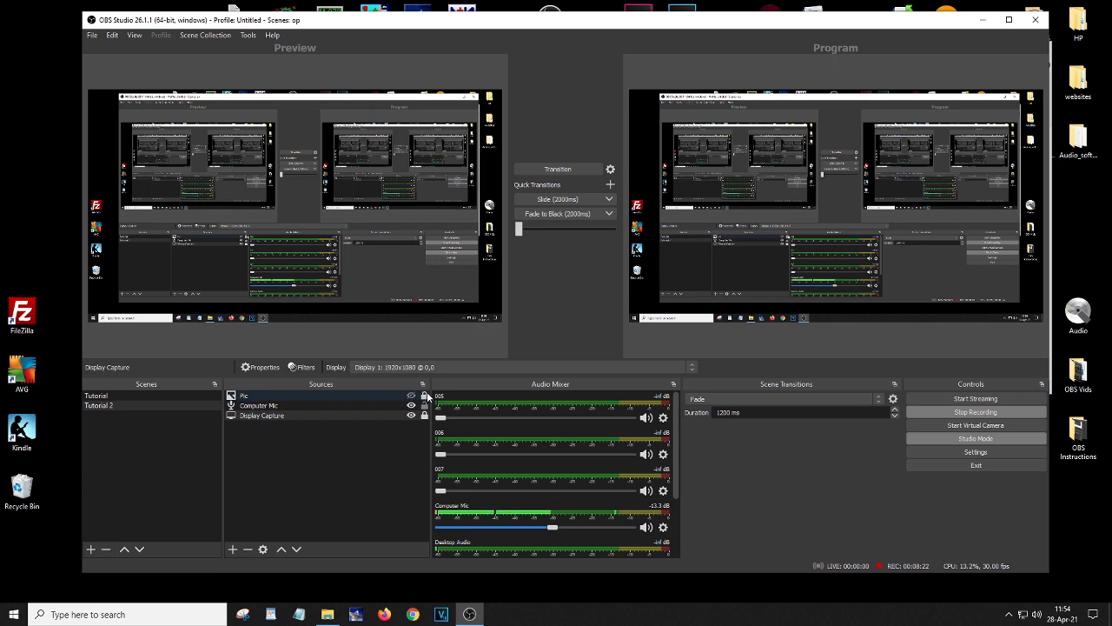
Step: Create a new Image Slide Show source in the Tutorial 2 scene, keeping the suggested name
{"action": "left_click", "coordinate": [234, 549]}
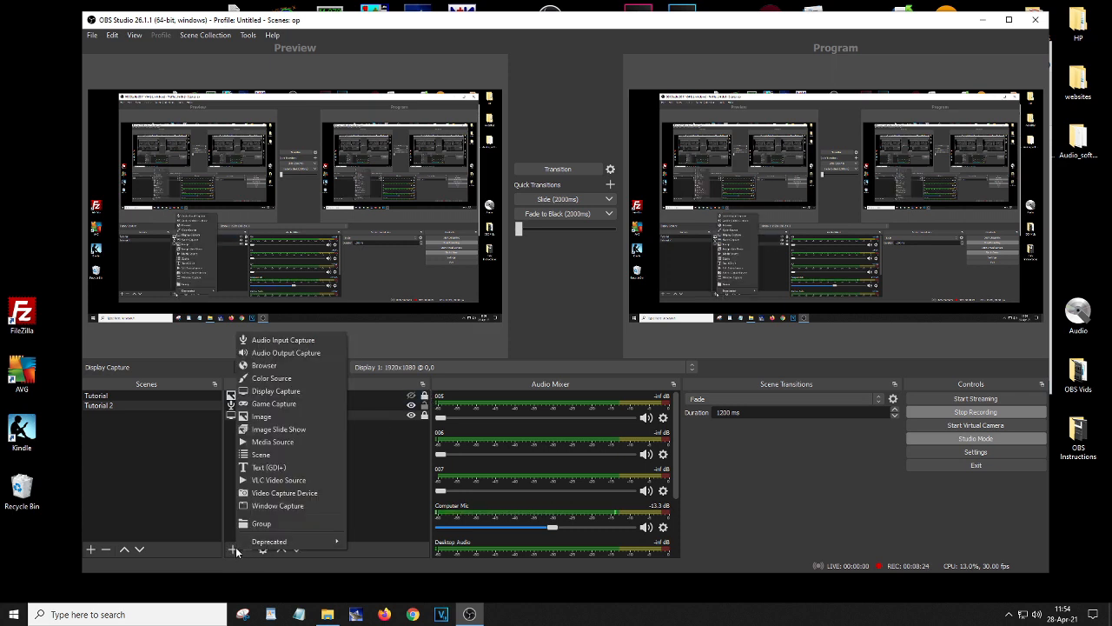
{"action": "left_click", "coordinate": [299, 430]}
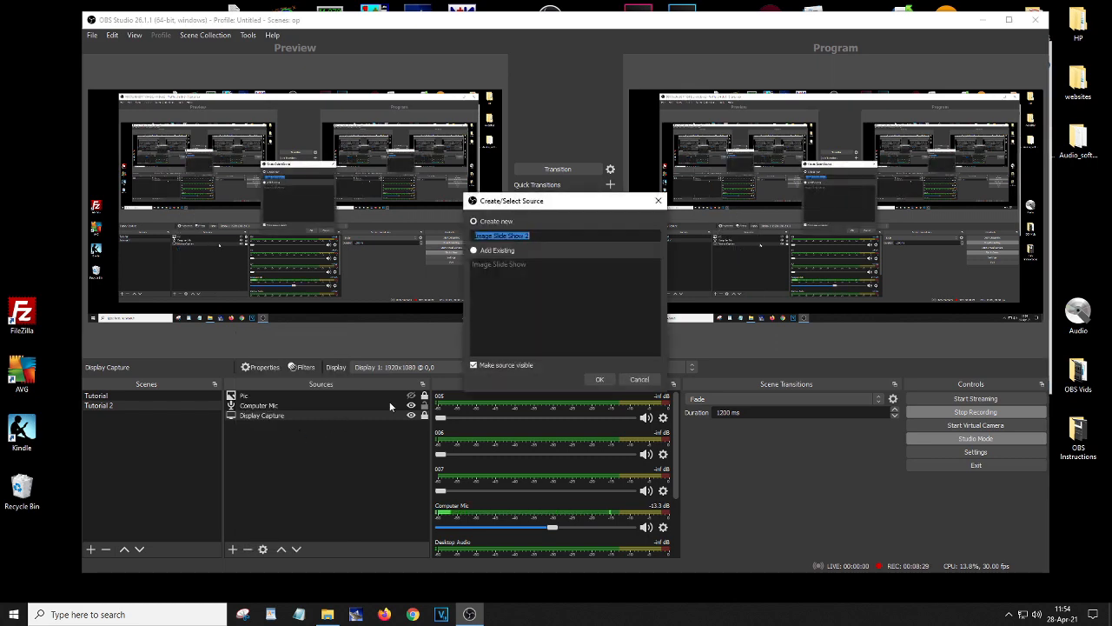
{"action": "left_click", "coordinate": [599, 378]}
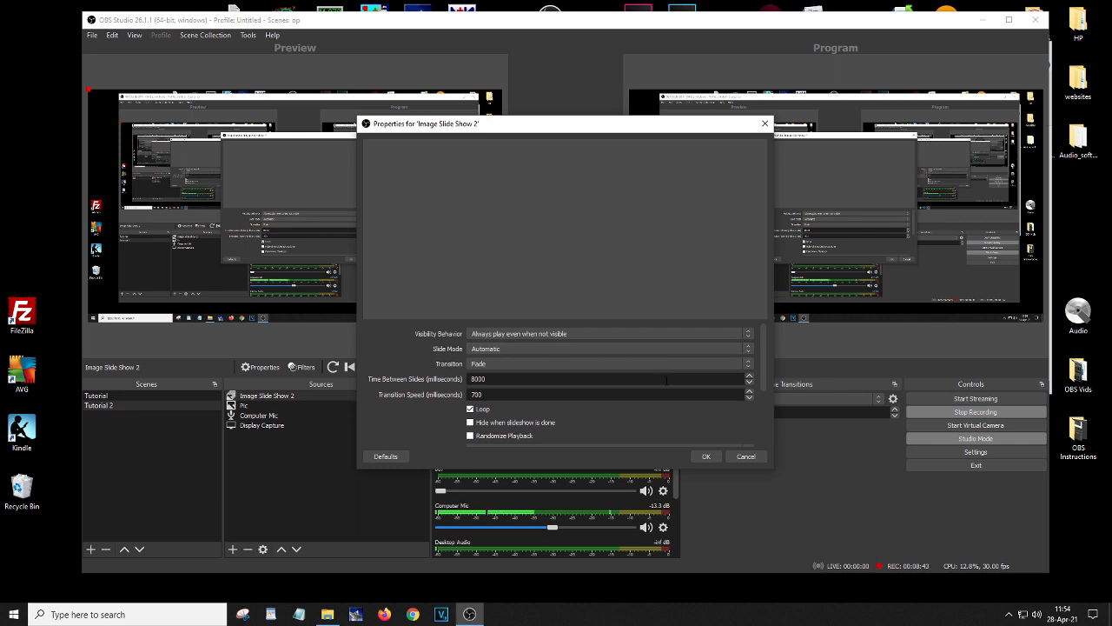
Step: Add all six pictures from the Desktop's My Pics folder to the slide show's image files
{"action": "scroll", "coordinate": [667, 379], "scroll_direction": "down", "scroll_amount": 3}
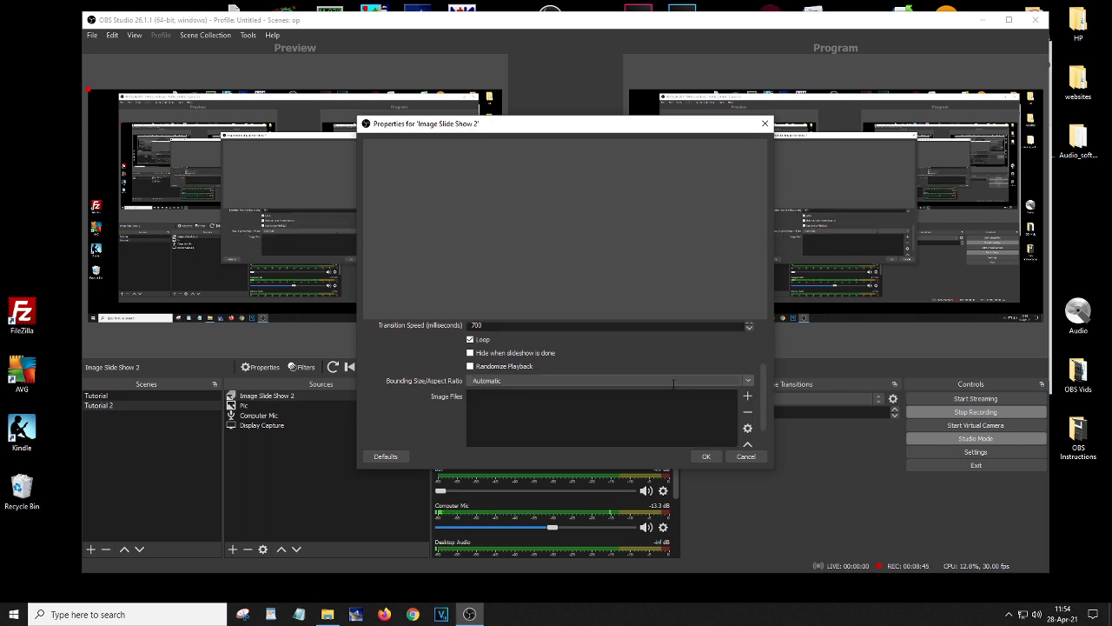
{"action": "scroll", "coordinate": [670, 380], "scroll_direction": "down", "scroll_amount": 1}
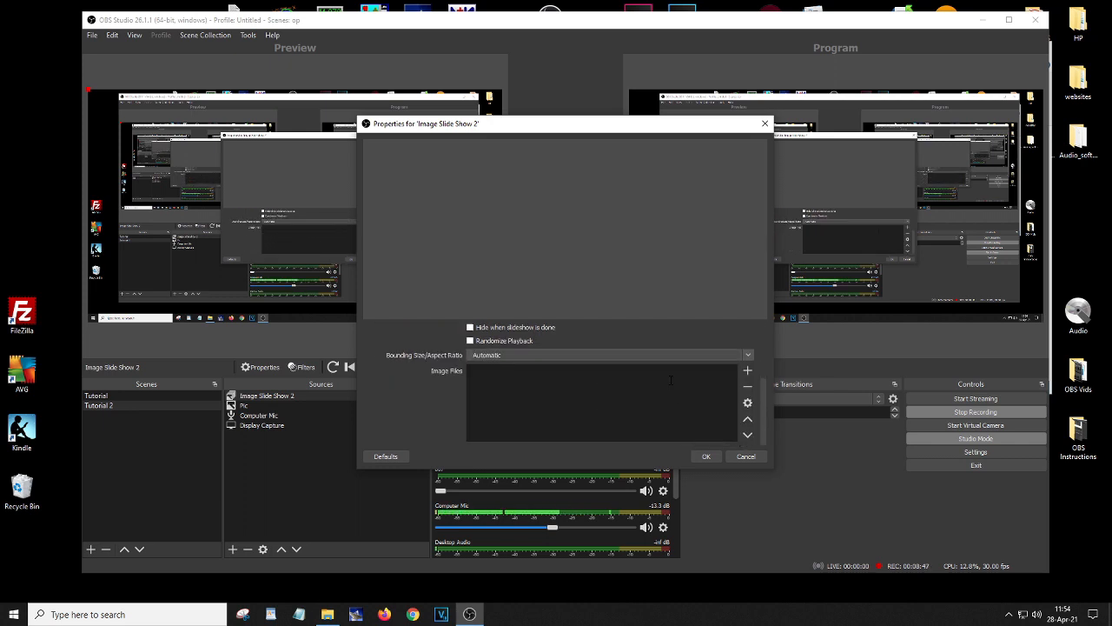
{"action": "left_click", "coordinate": [748, 371]}
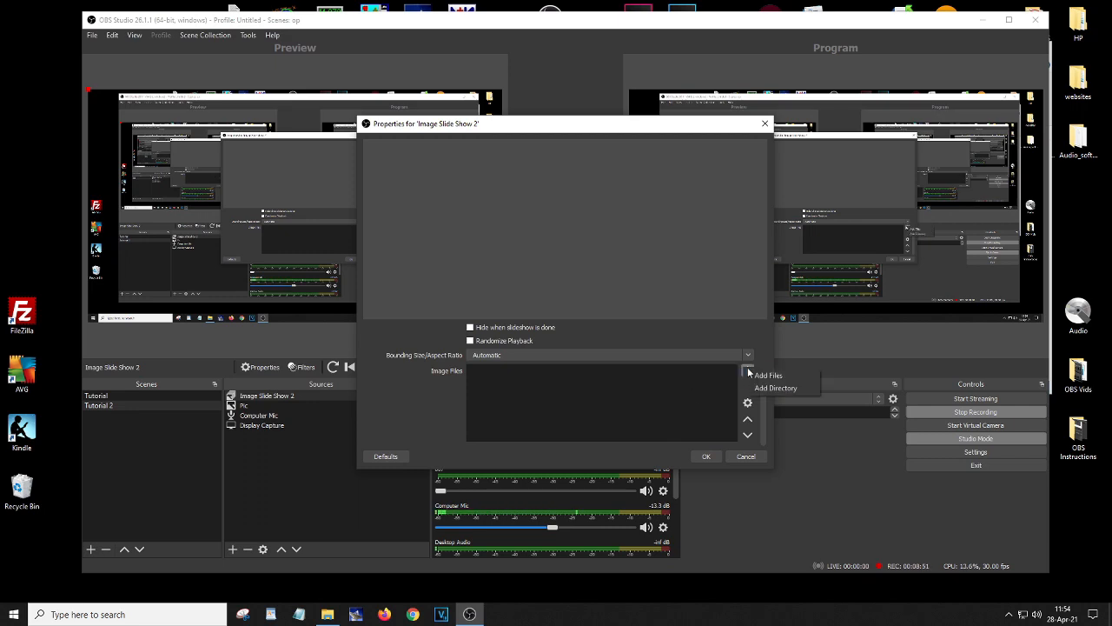
{"action": "left_click", "coordinate": [756, 374]}
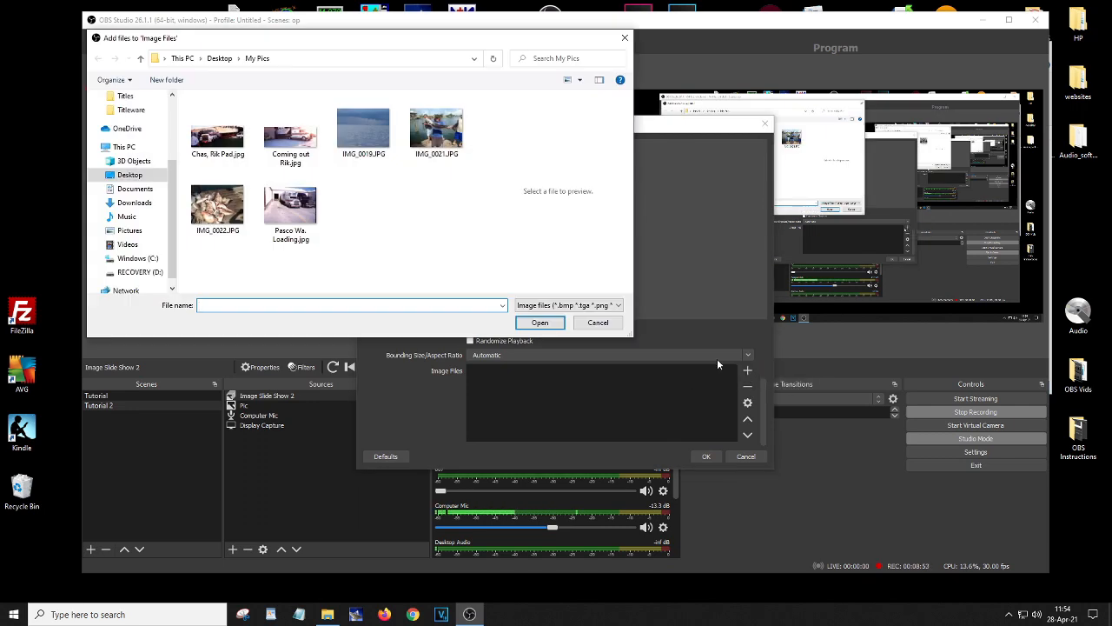
{"action": "left_click_drag", "start_coordinate": [432, 181], "coordinate": [193, 141]}
{"action": "left_click", "coordinate": [537, 323]}
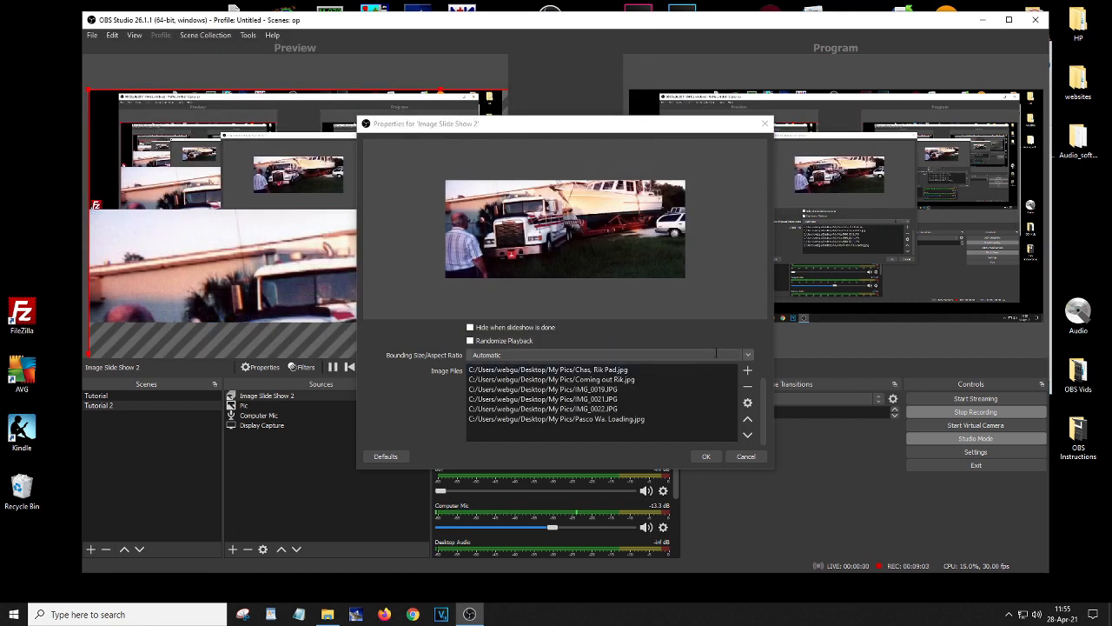
Step: Set the slide show's transition to Swipe
{"action": "scroll", "coordinate": [716, 352], "scroll_direction": "up", "scroll_amount": 1}
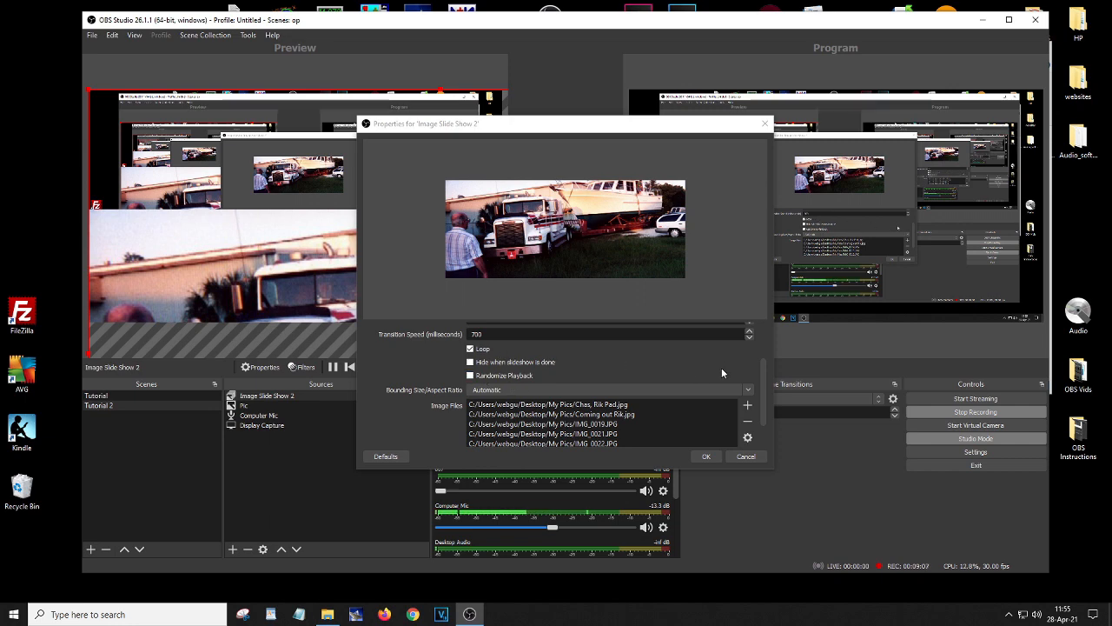
{"action": "scroll", "coordinate": [721, 368], "scroll_direction": "up", "scroll_amount": 1}
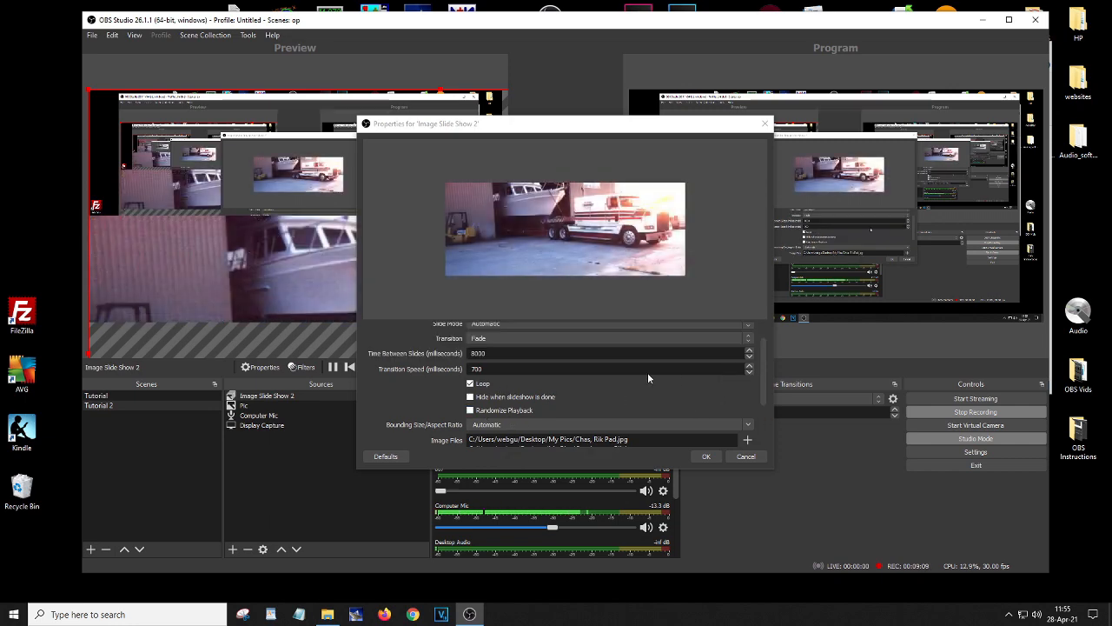
{"action": "scroll", "coordinate": [628, 355], "scroll_direction": "up", "scroll_amount": 1}
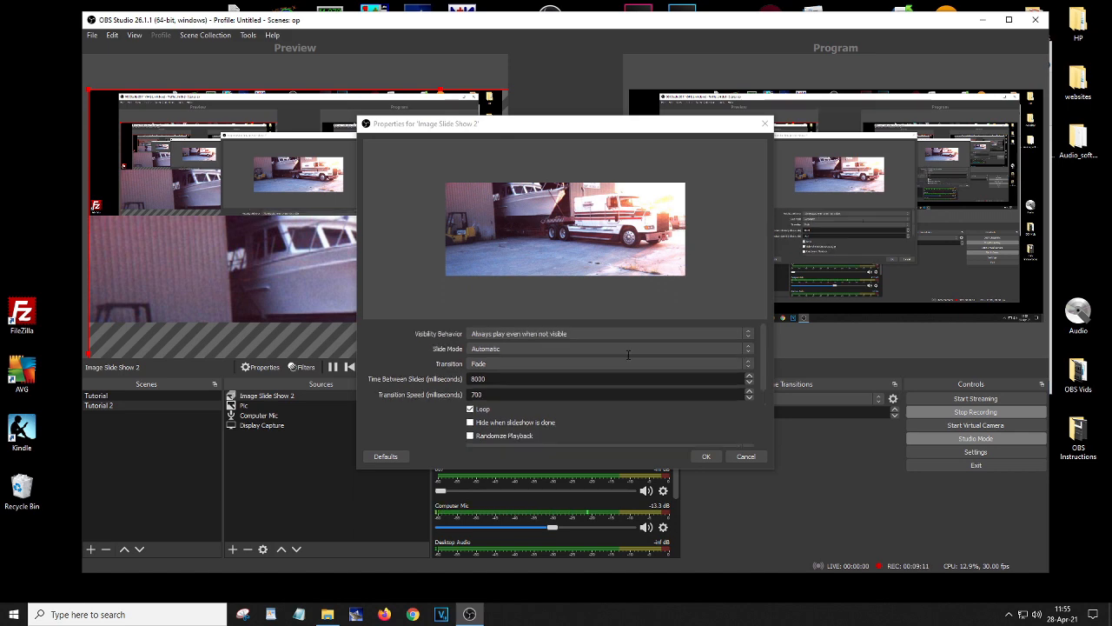
{"action": "left_click", "coordinate": [745, 364]}
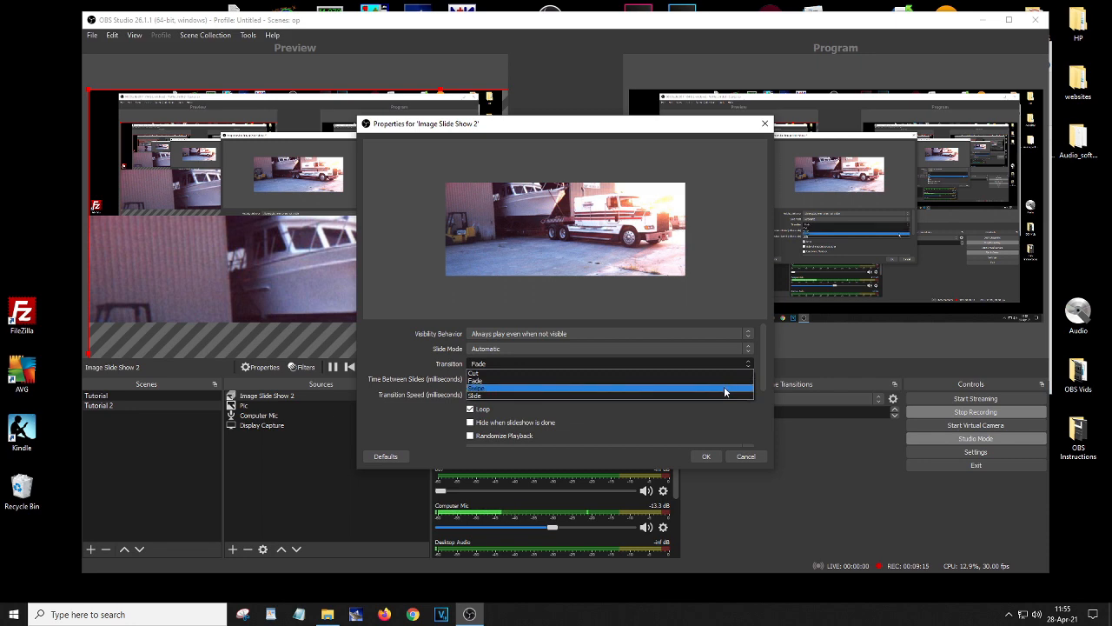
{"action": "left_click", "coordinate": [724, 387]}
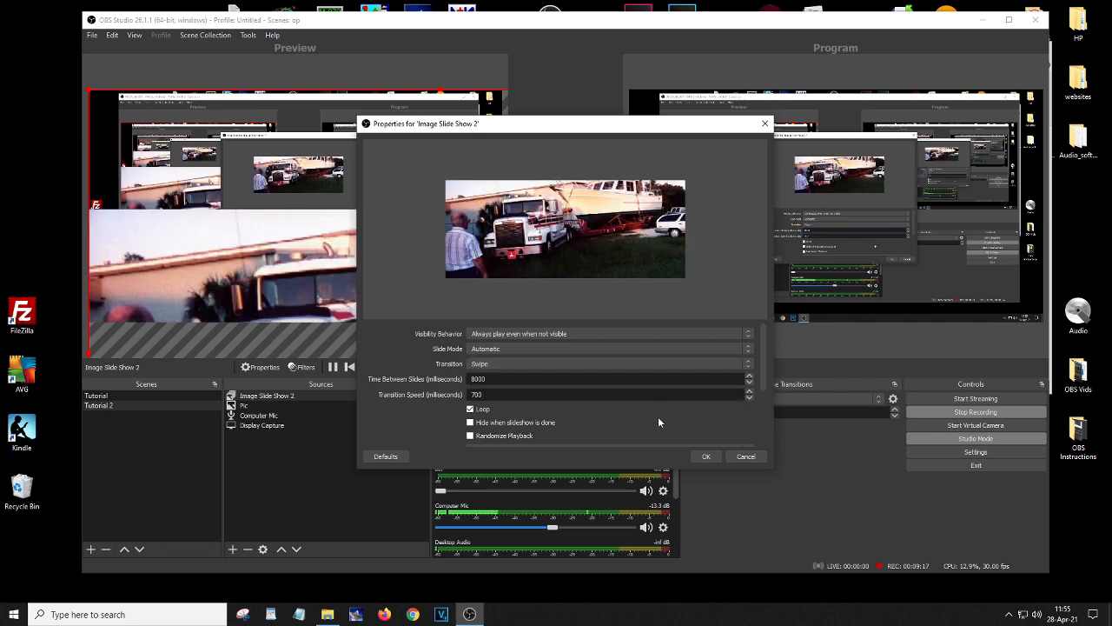
Step: Confirm the slide show's properties, shrink it into the upper-left area of the canvas, and hide it
{"action": "left_click", "coordinate": [707, 457]}
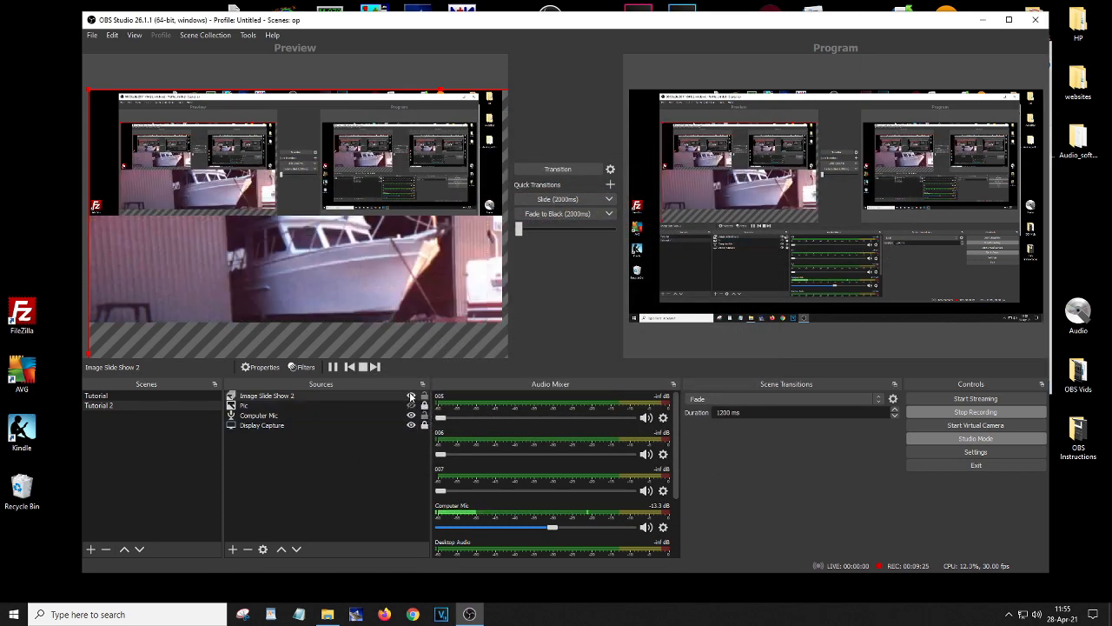
{"action": "left_click", "coordinate": [340, 397]}
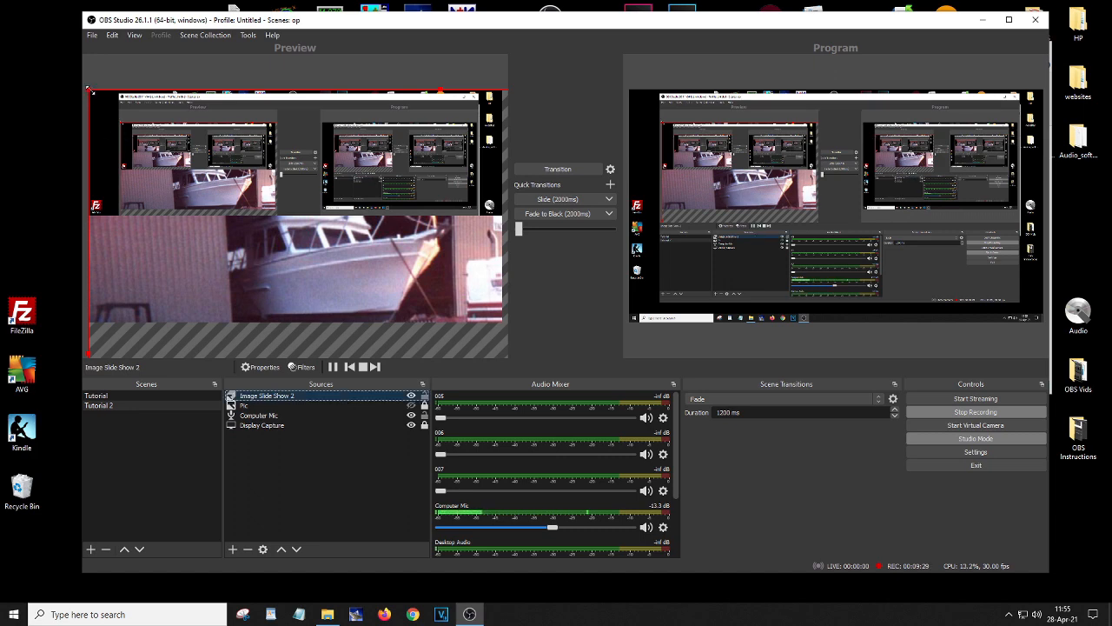
{"action": "left_click_drag", "start_coordinate": [90, 90], "coordinate": [281, 234]}
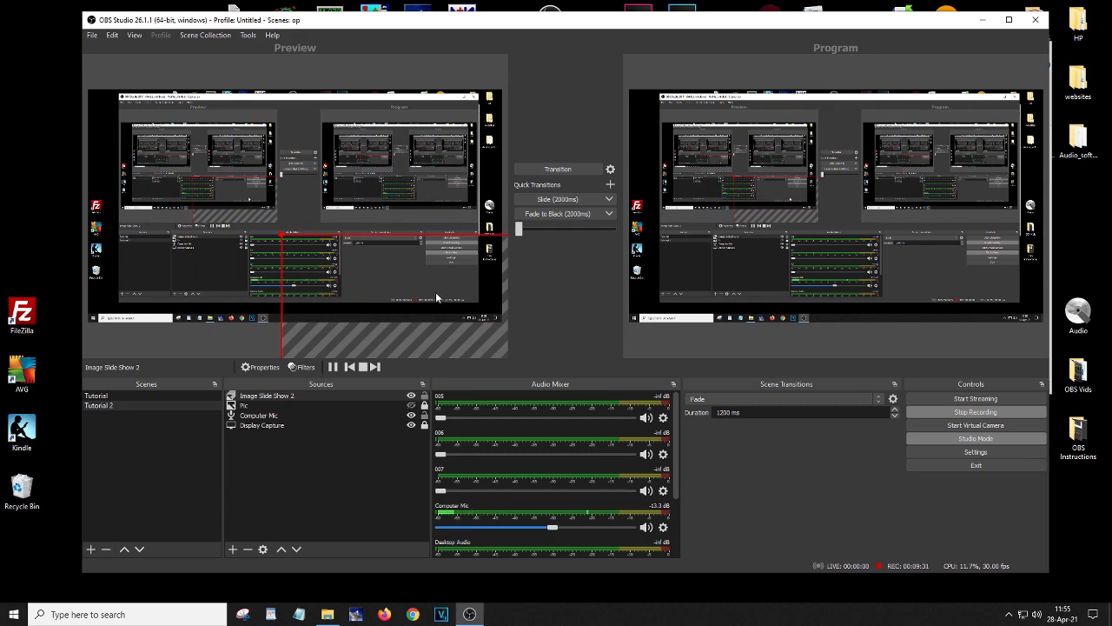
{"action": "left_click_drag", "start_coordinate": [437, 294], "coordinate": [274, 170]}
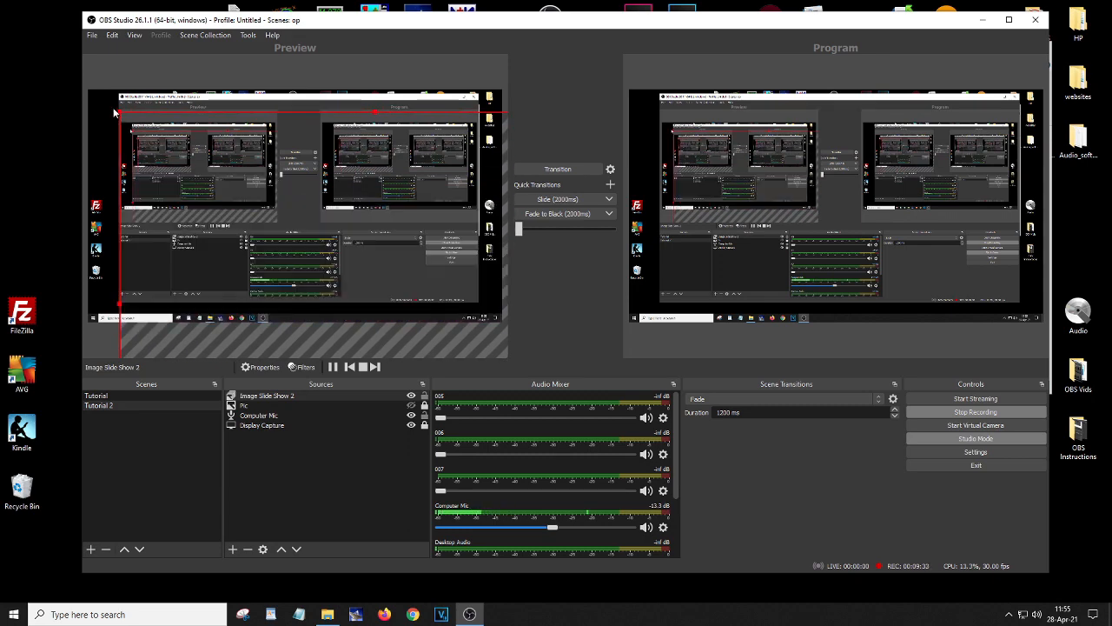
{"action": "left_click_drag", "start_coordinate": [117, 108], "coordinate": [365, 297]}
{"action": "left_click_drag", "start_coordinate": [479, 327], "coordinate": [241, 139]}
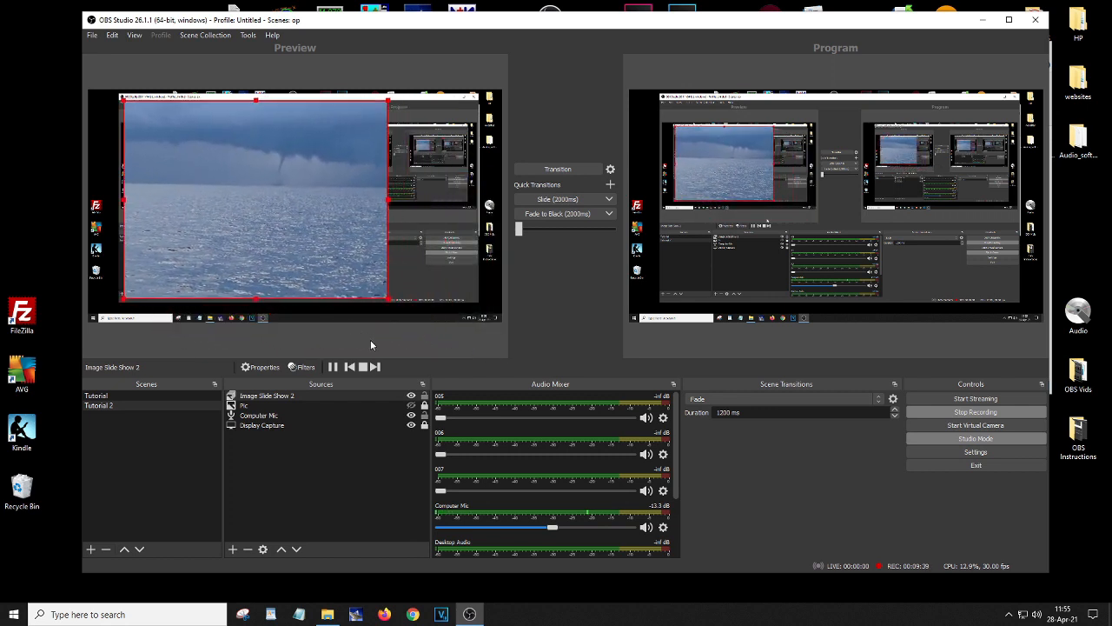
{"action": "left_click_drag", "start_coordinate": [385, 296], "coordinate": [280, 209]}
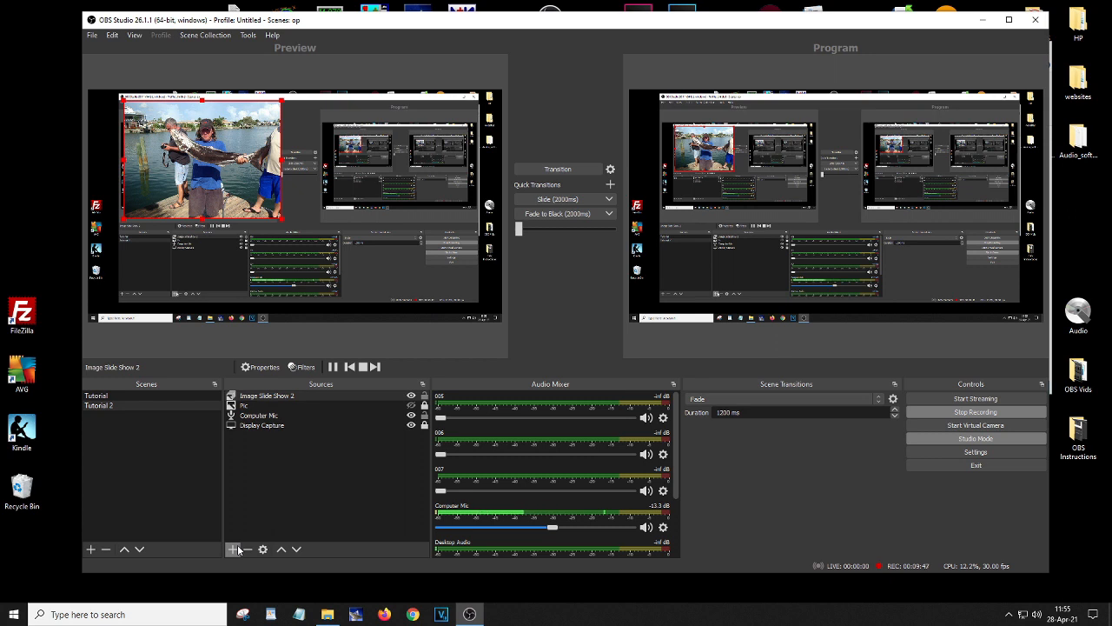
{"action": "left_click", "coordinate": [411, 396]}
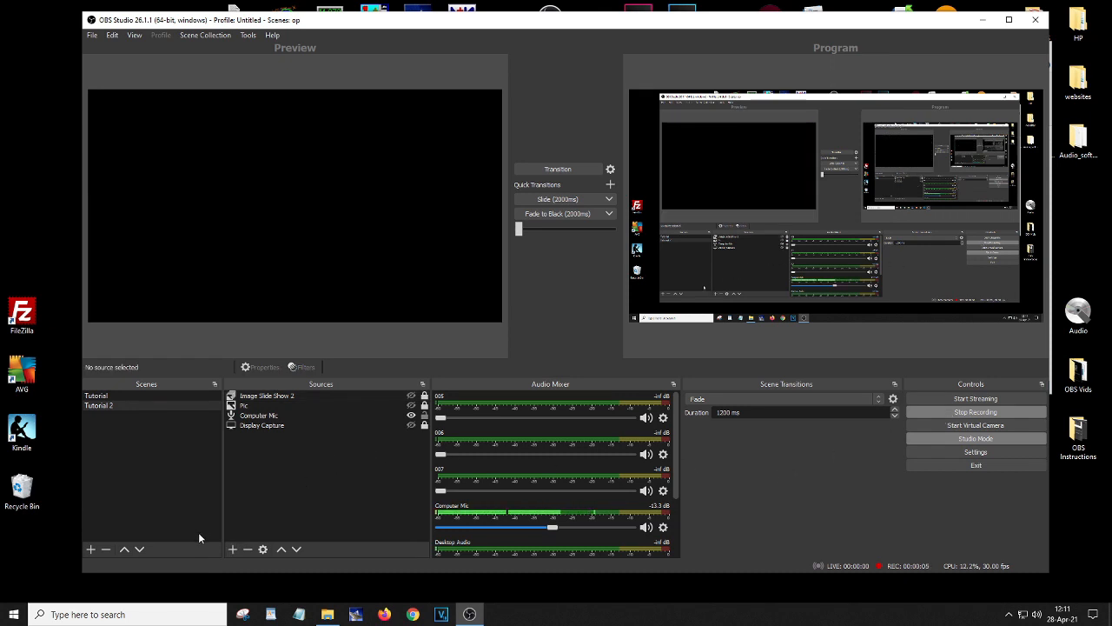
Step: Add the existing media source 004 to the Tutorial 2 scene as a visible source
{"action": "left_click", "coordinate": [232, 549]}
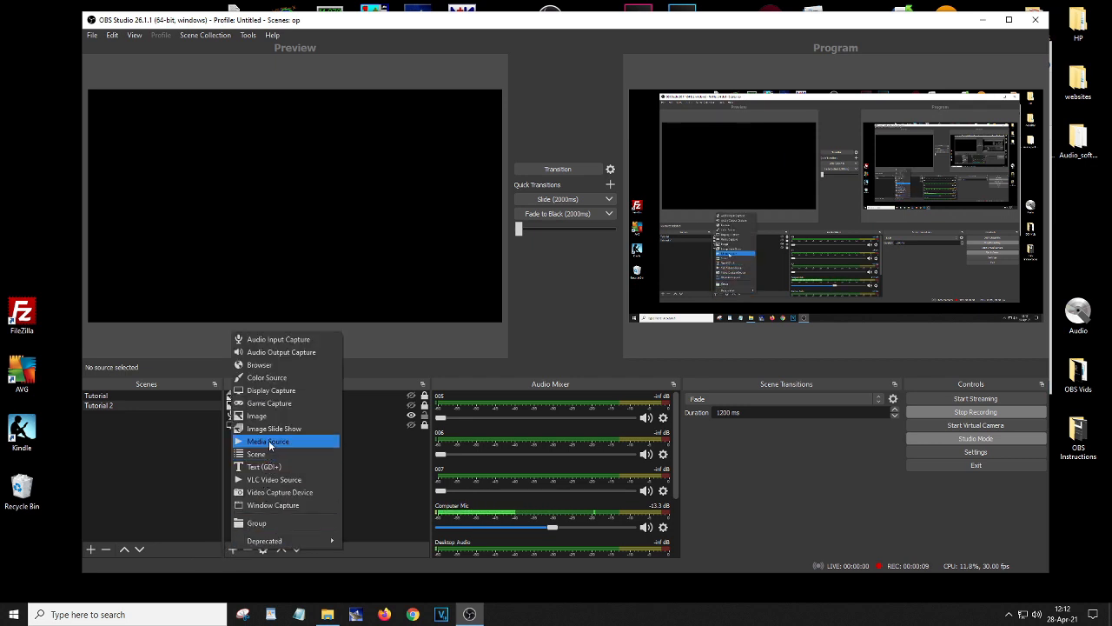
{"action": "left_click", "coordinate": [267, 442]}
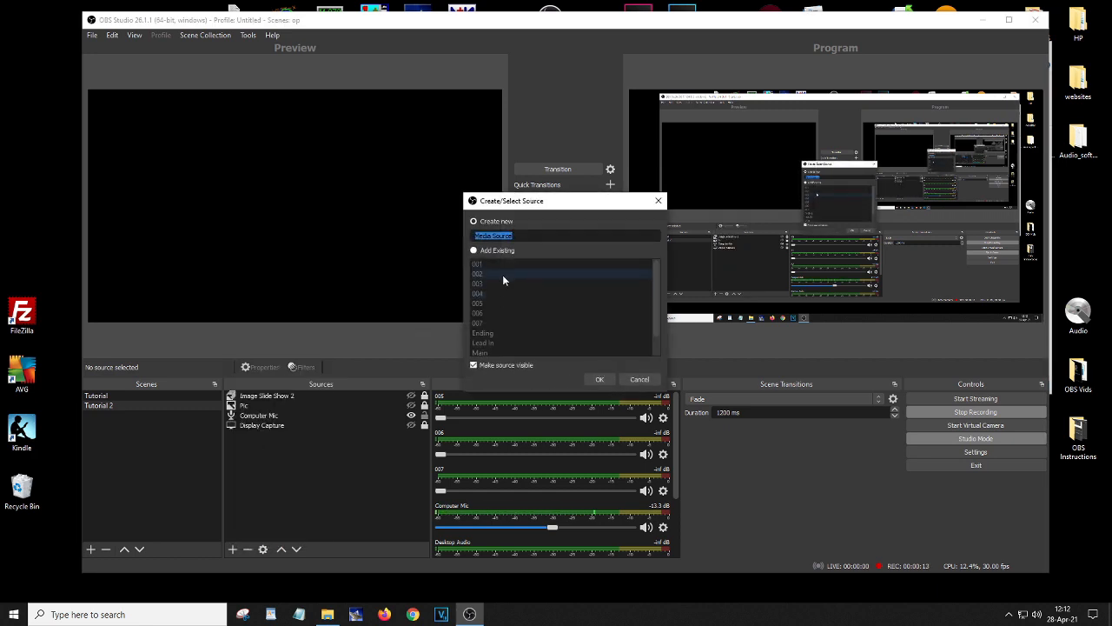
{"action": "left_click", "coordinate": [475, 251]}
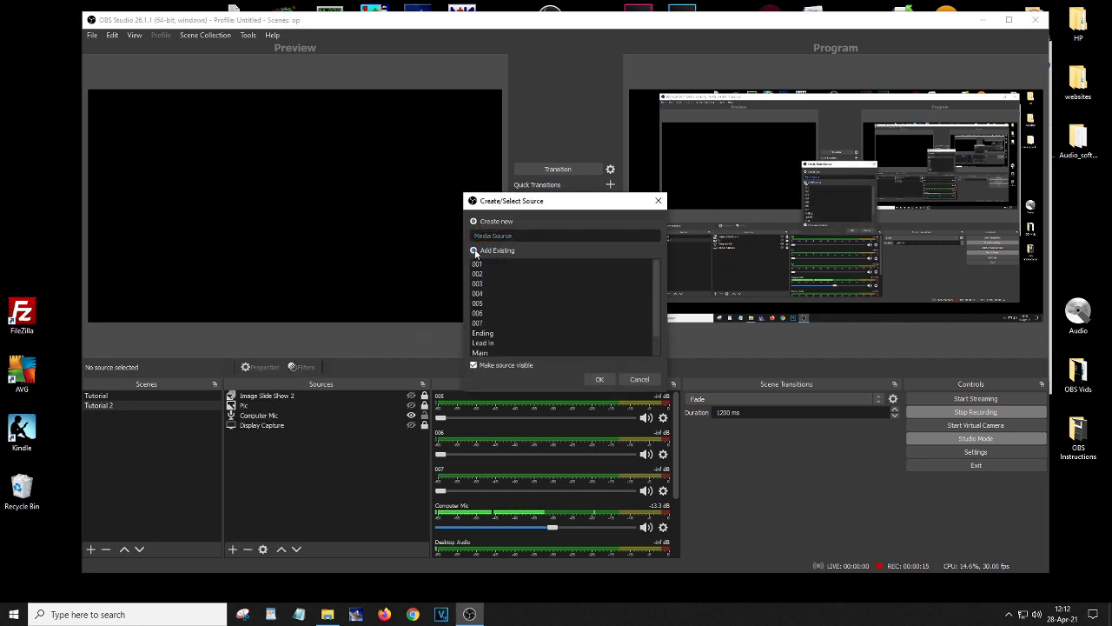
{"action": "left_click", "coordinate": [483, 294]}
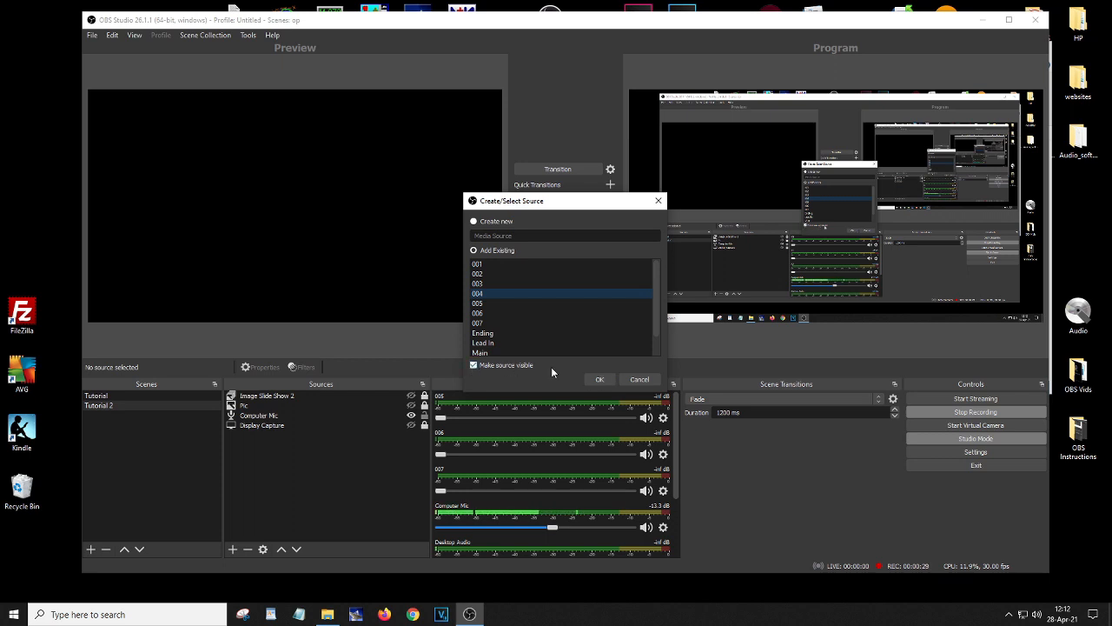
{"action": "left_click", "coordinate": [598, 380]}
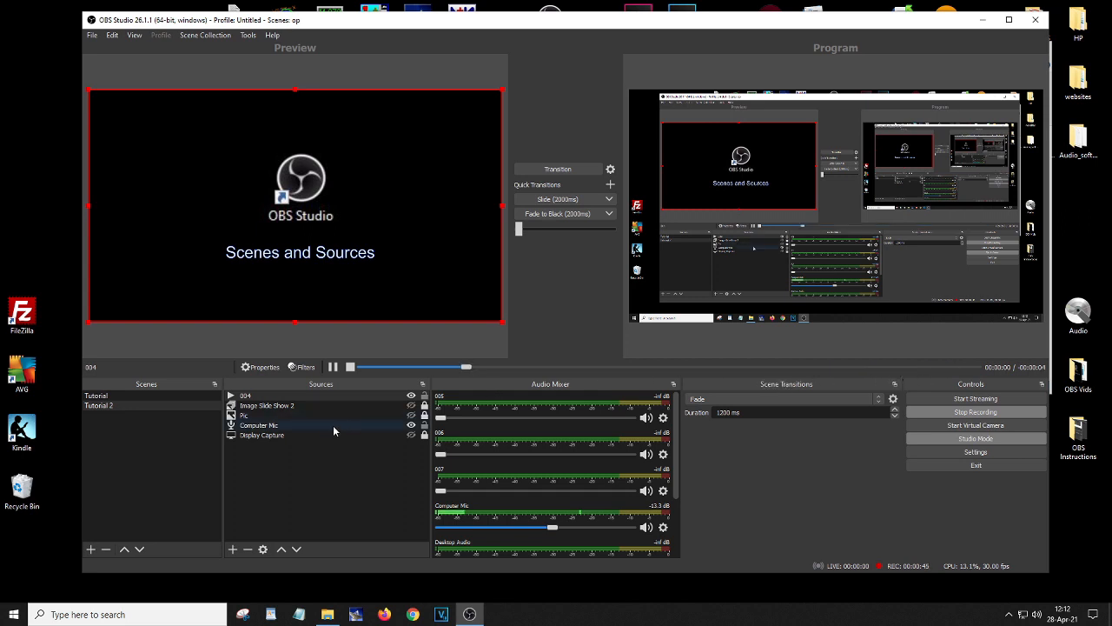
Step: Review the audio/video filters and effect filters available for the 004 media source without adding any
{"action": "left_click", "coordinate": [286, 396]}
{"action": "left_click", "coordinate": [306, 367]}
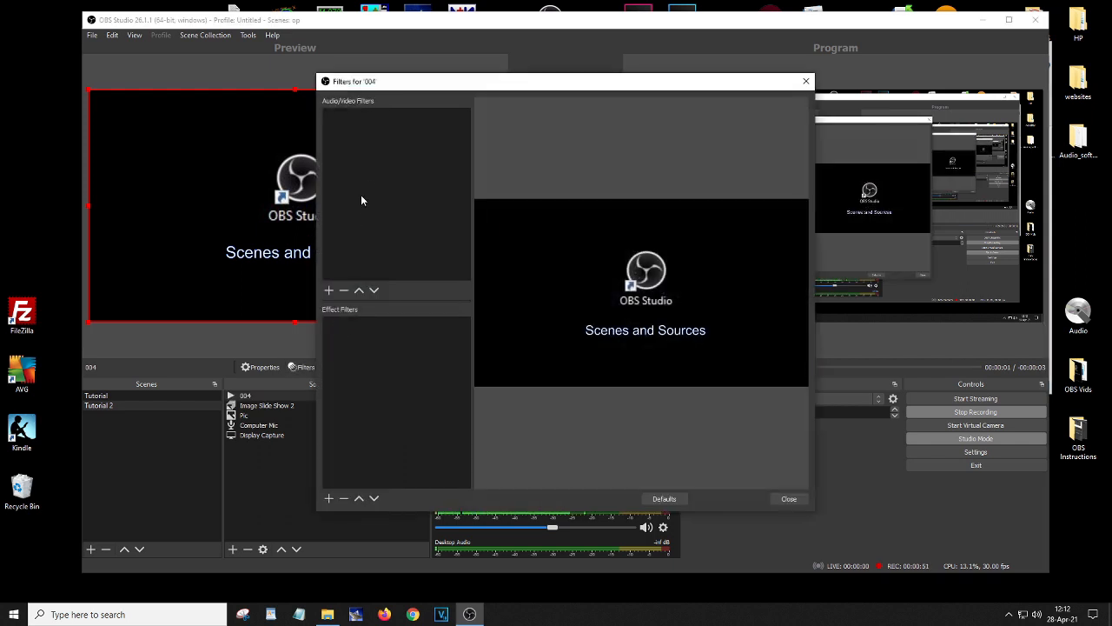
{"action": "left_click", "coordinate": [331, 290]}
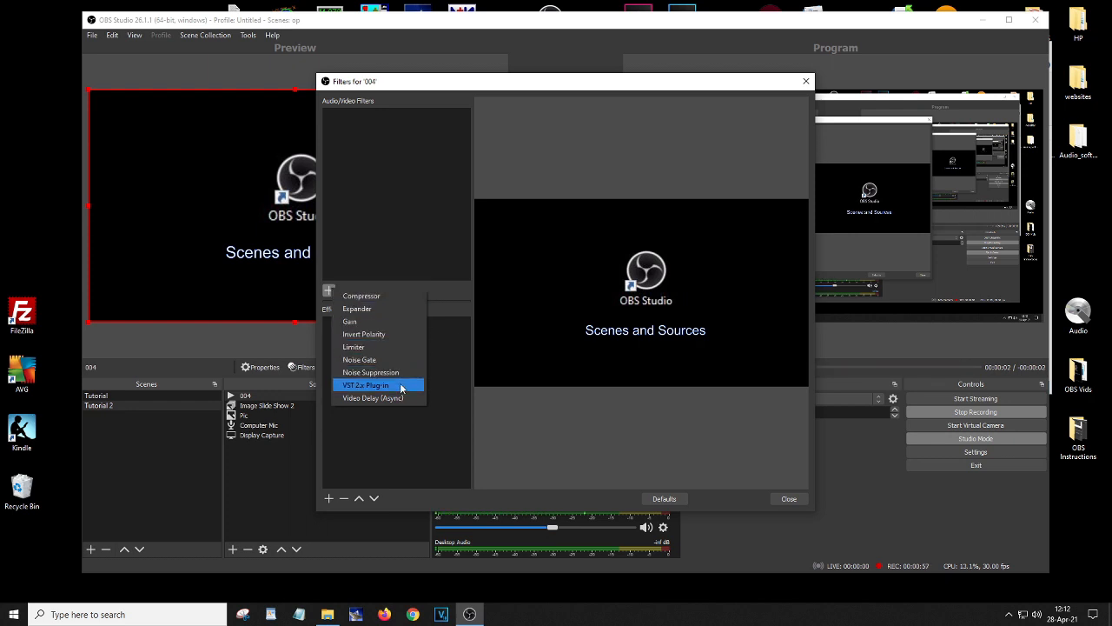
{"action": "left_click", "coordinate": [397, 450]}
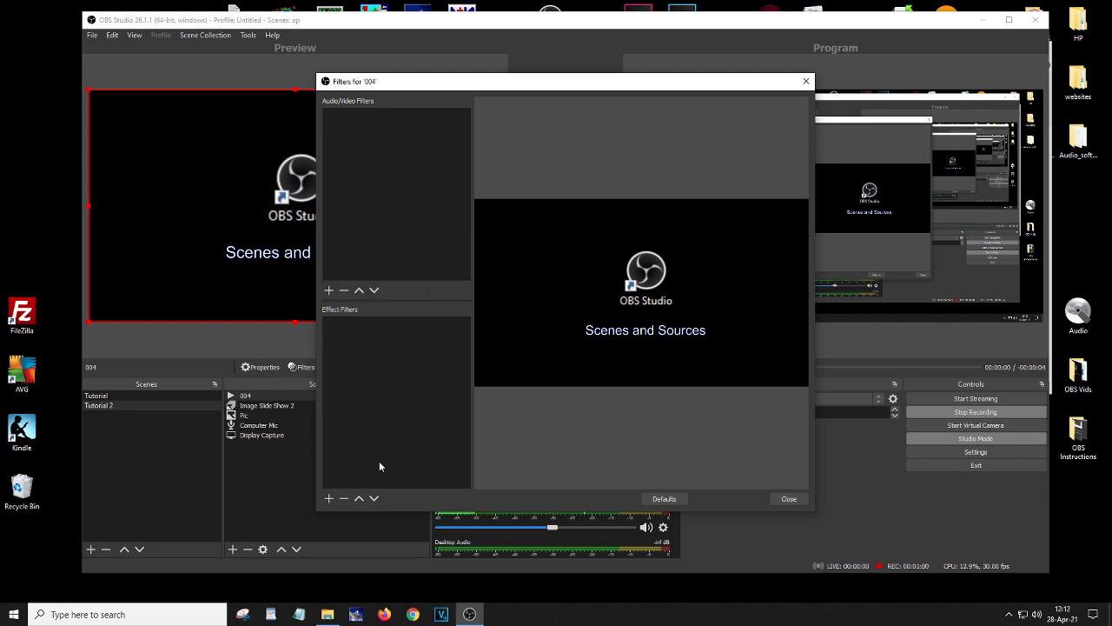
{"action": "left_click", "coordinate": [329, 498]}
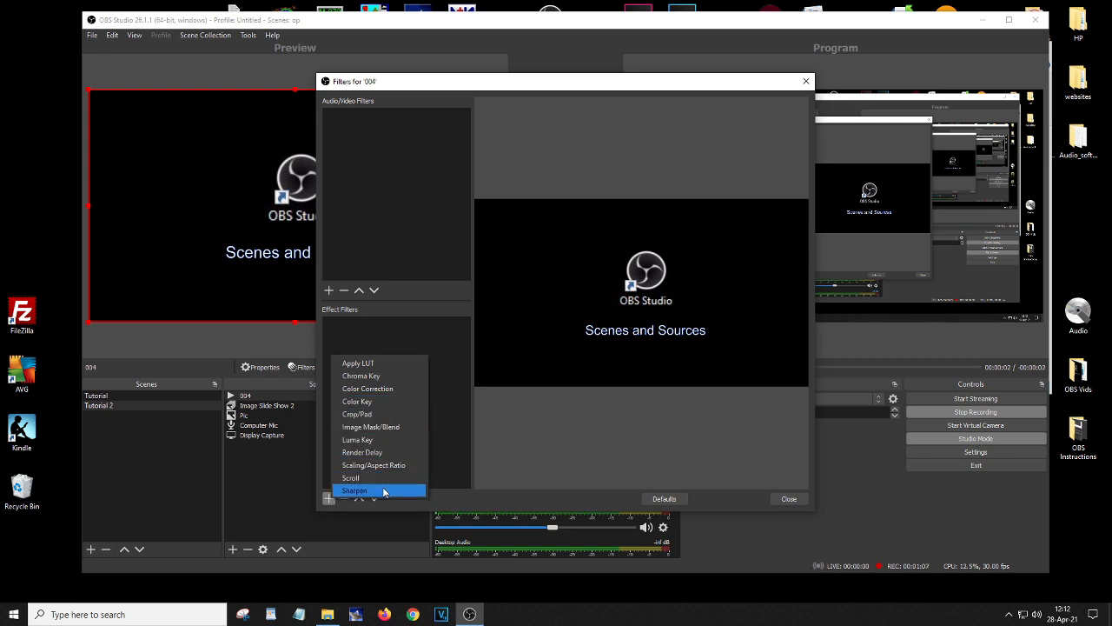
{"action": "left_click", "coordinate": [354, 506]}
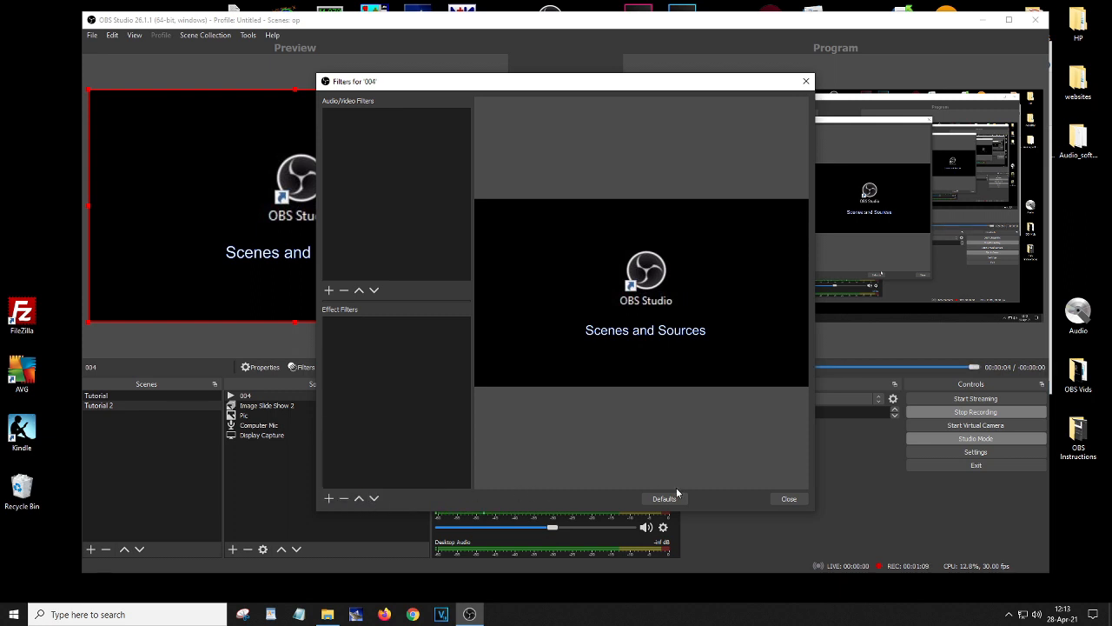
{"action": "left_click", "coordinate": [789, 498]}
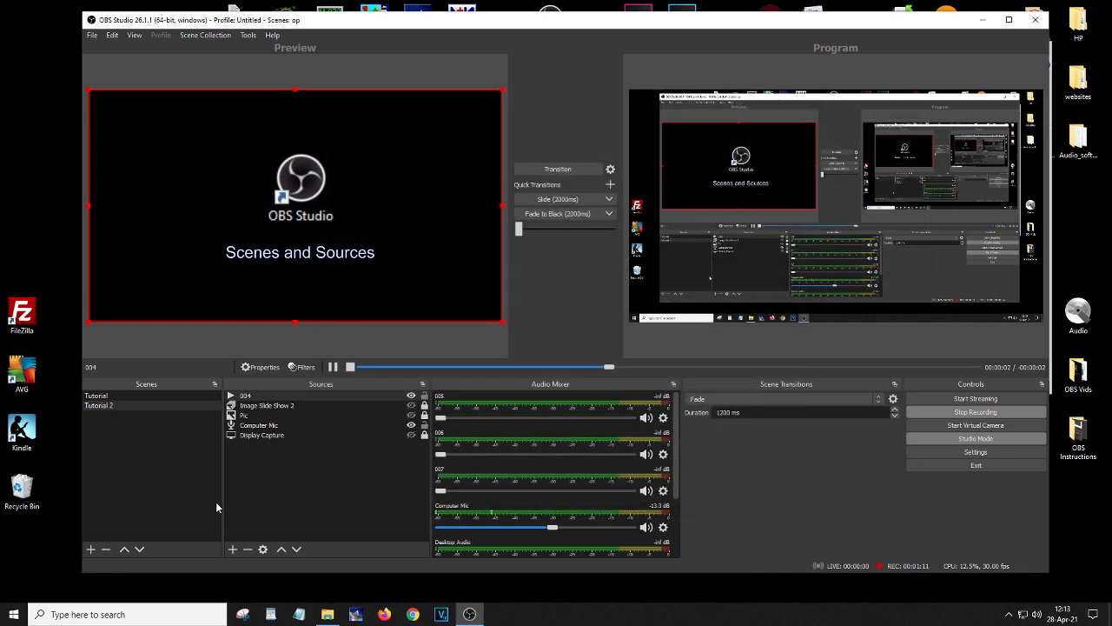
Step: Remove the 004 media source from the Tutorial 2 scene
{"action": "right_click", "coordinate": [263, 398]}
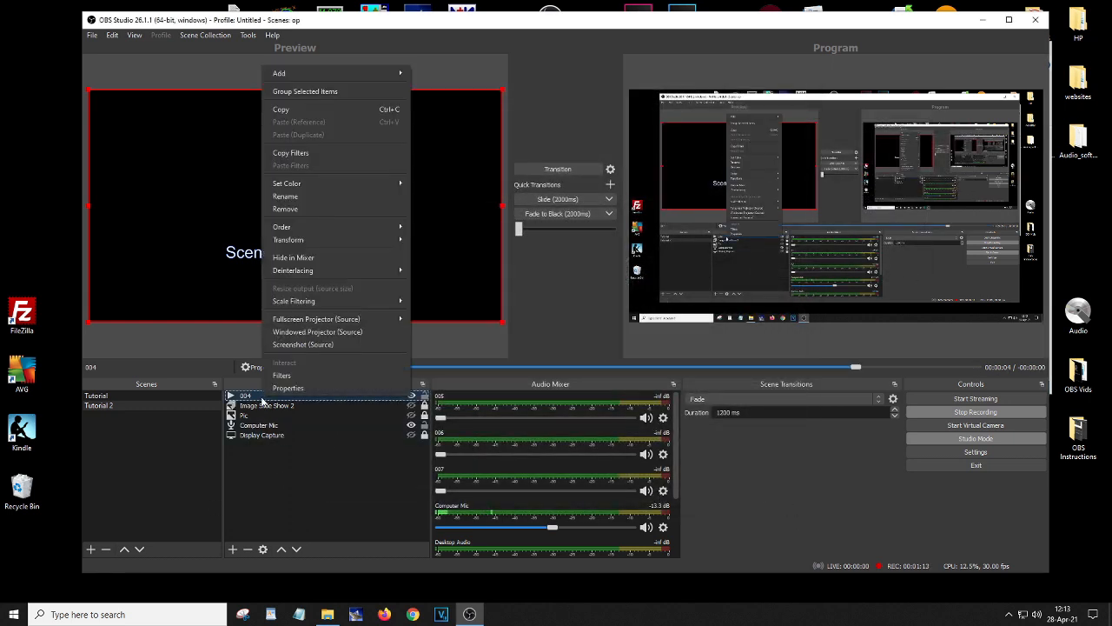
{"action": "left_click", "coordinate": [293, 212]}
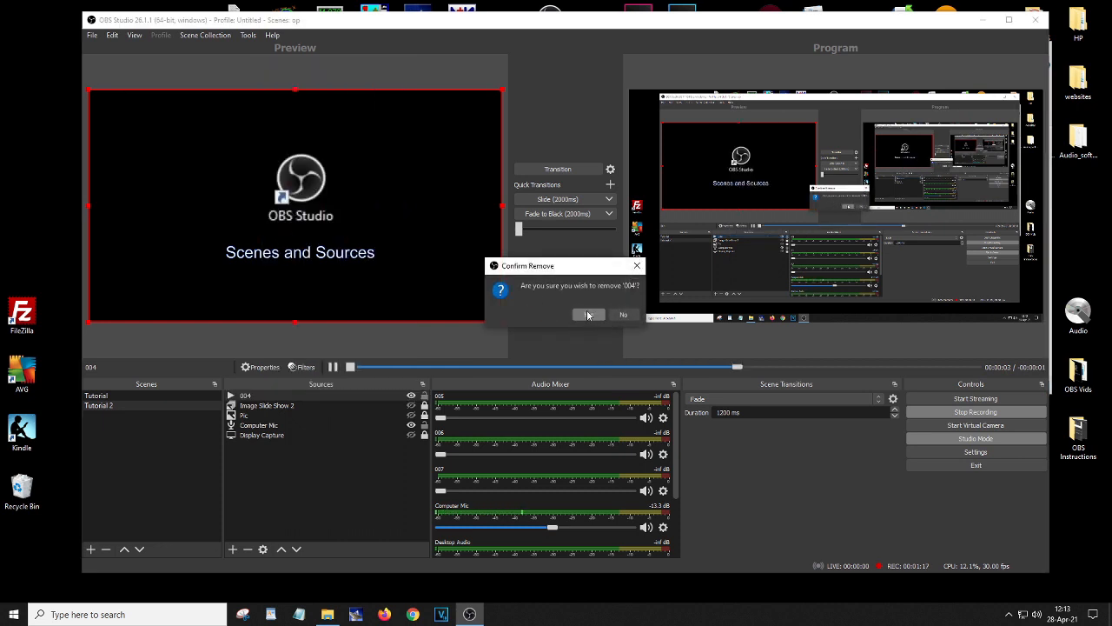
{"action": "left_click", "coordinate": [588, 315]}
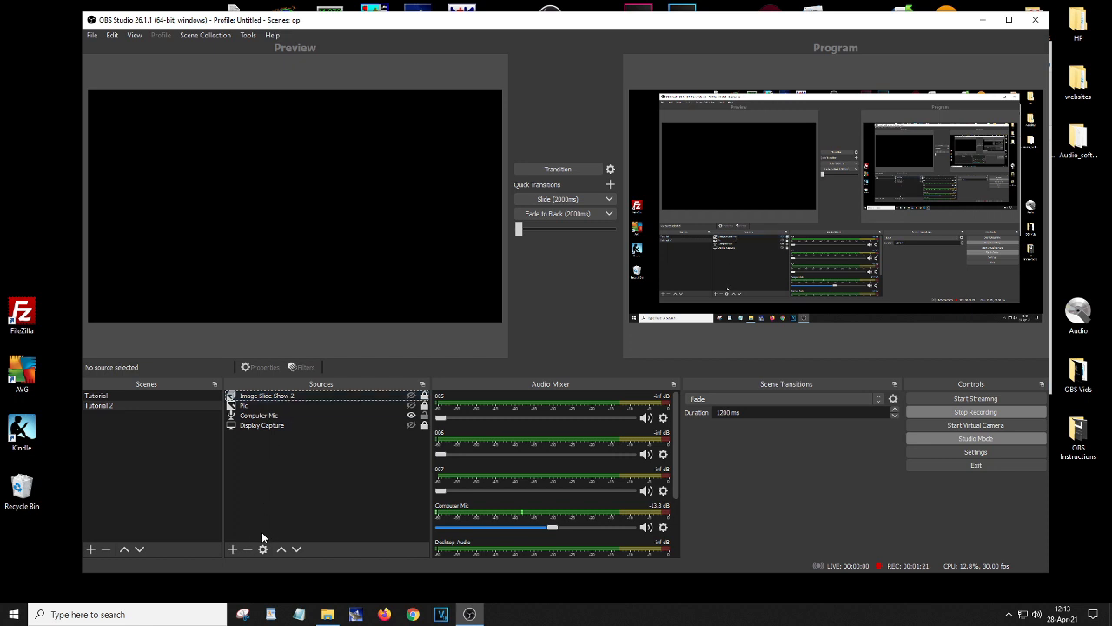
Step: Add the existing Text (GDI+) source TTest OBS to the Tutorial 2 scene as a visible source
{"action": "left_click", "coordinate": [233, 549]}
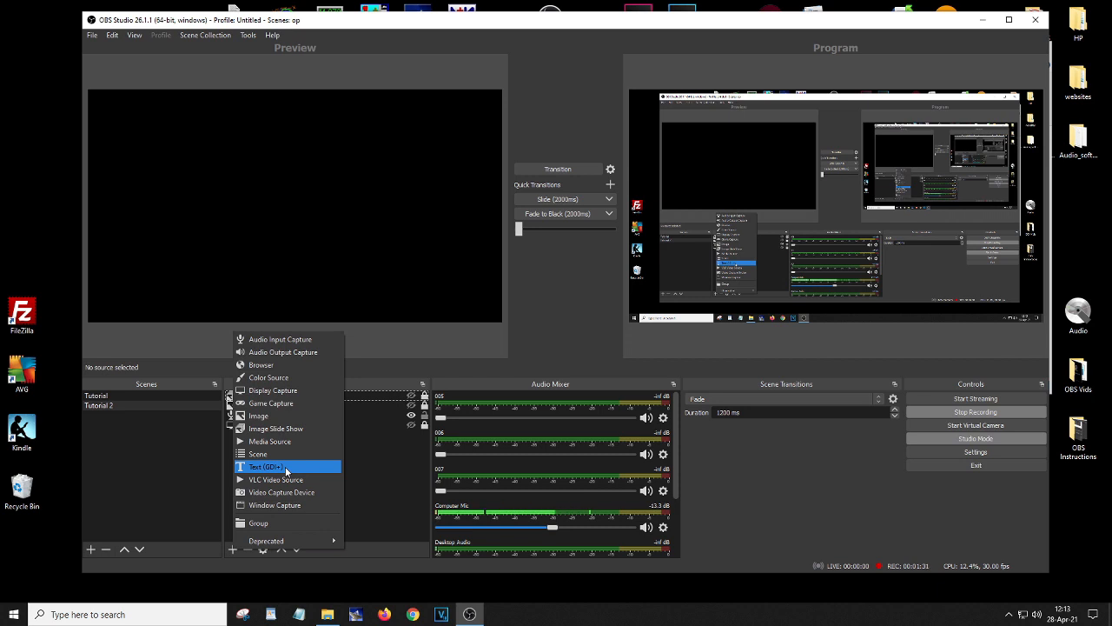
{"action": "left_click", "coordinate": [285, 466]}
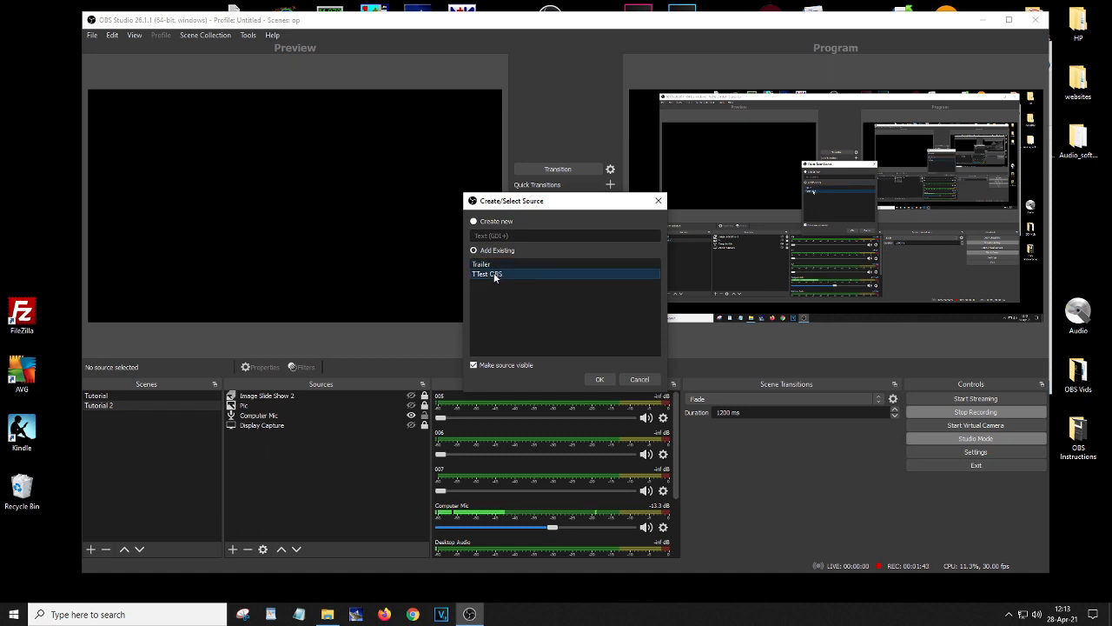
{"action": "left_click", "coordinate": [597, 378]}
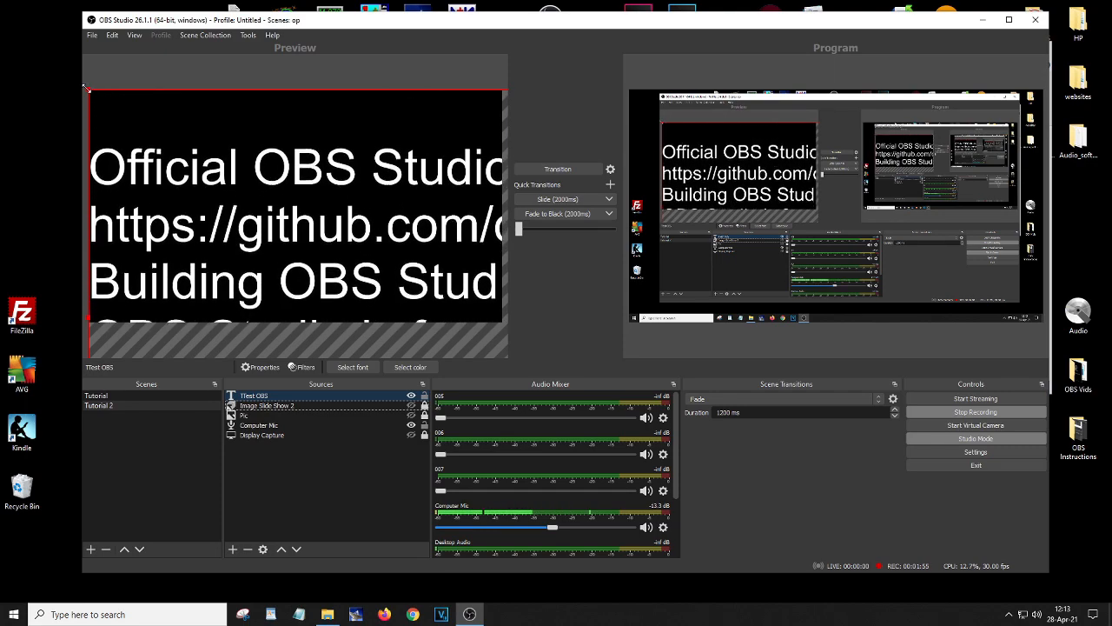
Step: Scale down the TTest OBS text and place it at the lower middle of the preview canvas
{"action": "left_click_drag", "start_coordinate": [86, 86], "coordinate": [100, 174]}
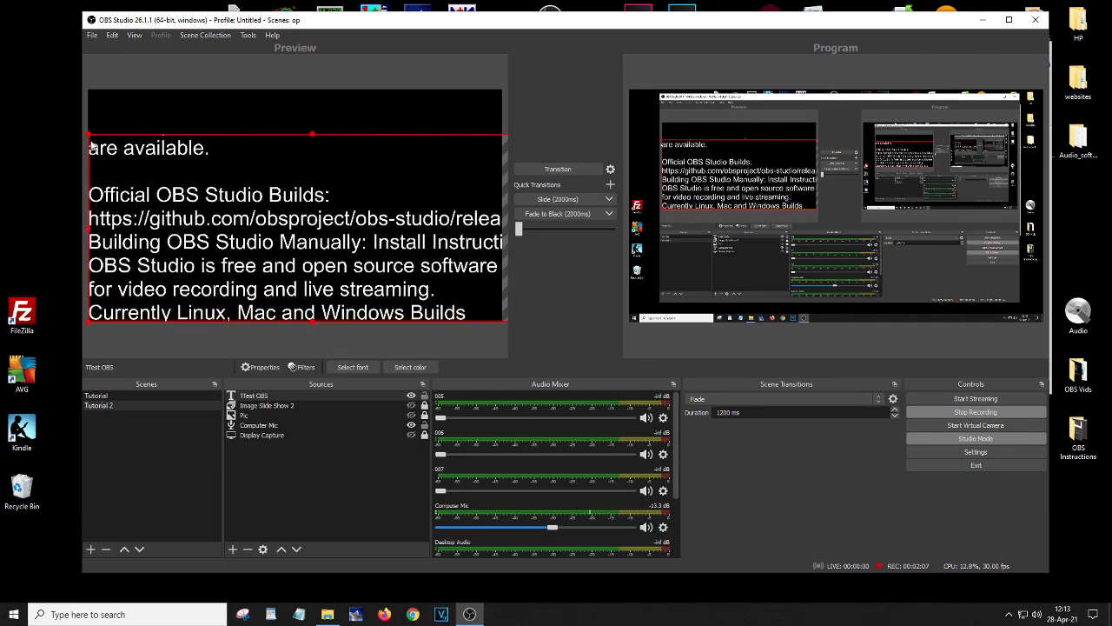
{"action": "left_click", "coordinate": [87, 135]}
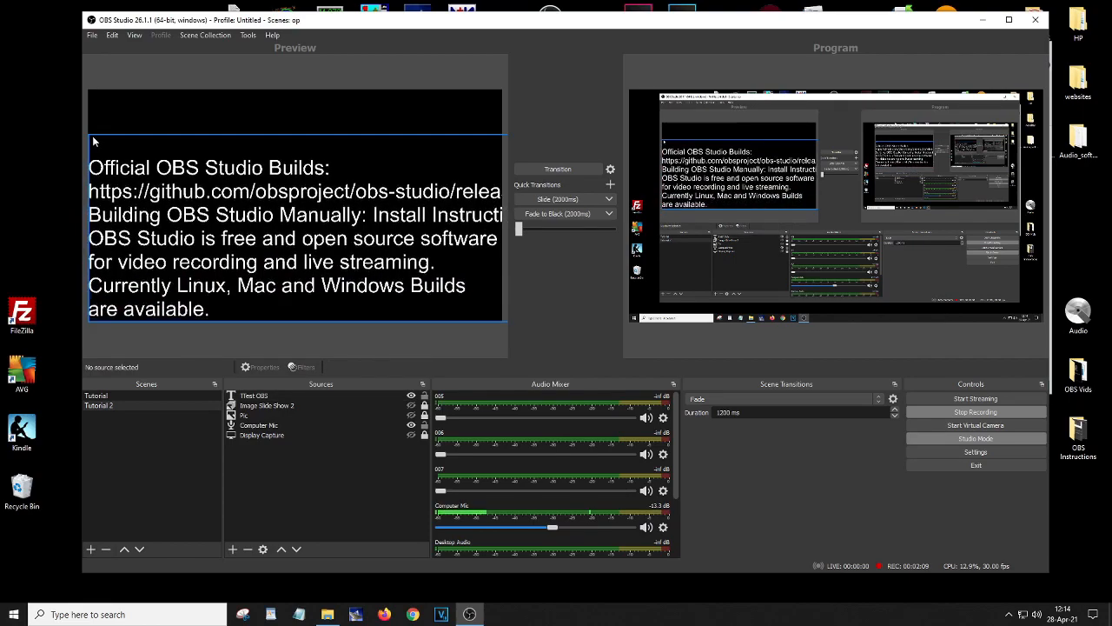
{"action": "left_click", "coordinate": [87, 133]}
{"action": "left_click_drag", "start_coordinate": [87, 133], "coordinate": [316, 233]}
{"action": "left_click_drag", "start_coordinate": [489, 300], "coordinate": [330, 288]}
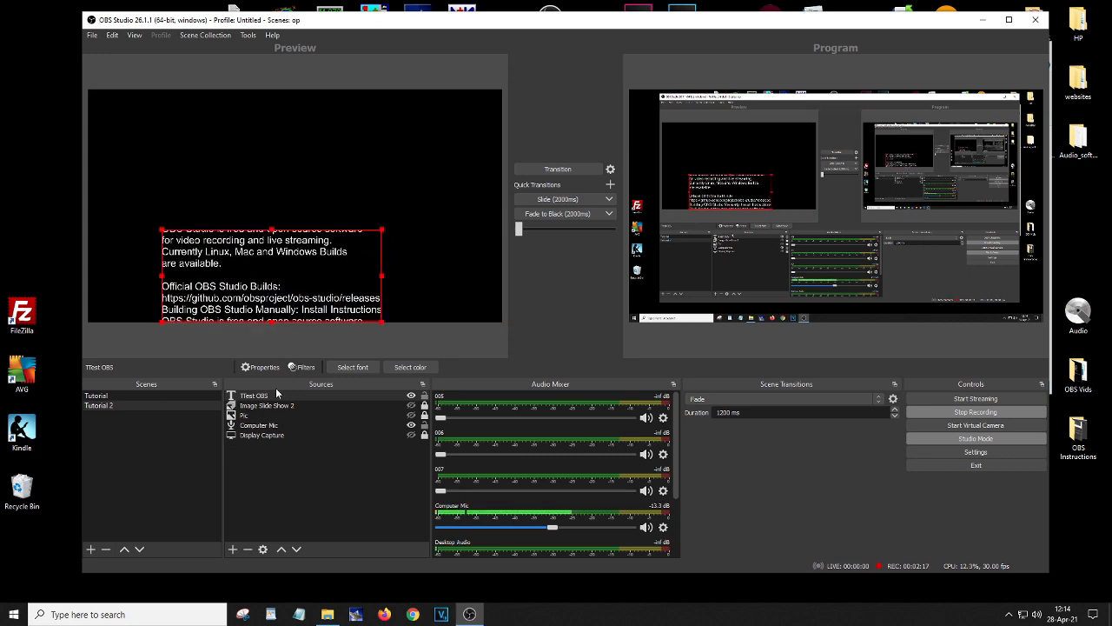
Step: Review the TTest OBS text properties, including font, text file, color, opacity and alignment, without changing them
{"action": "left_click", "coordinate": [259, 368]}
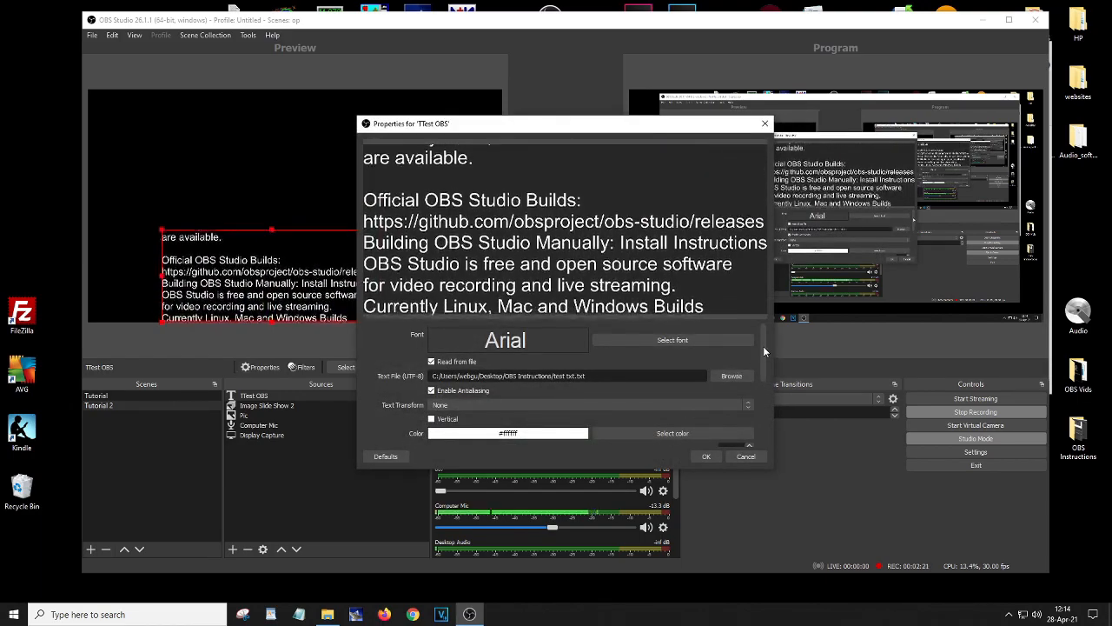
{"action": "left_click_drag", "start_coordinate": [762, 348], "coordinate": [756, 412]}
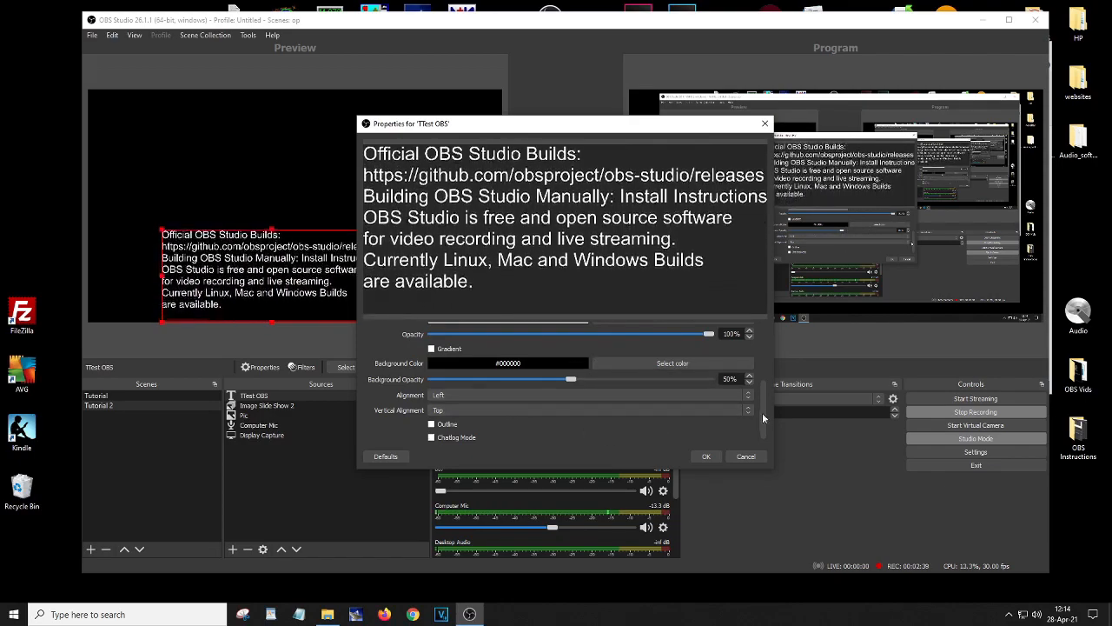
{"action": "left_click_drag", "start_coordinate": [763, 415], "coordinate": [768, 372]}
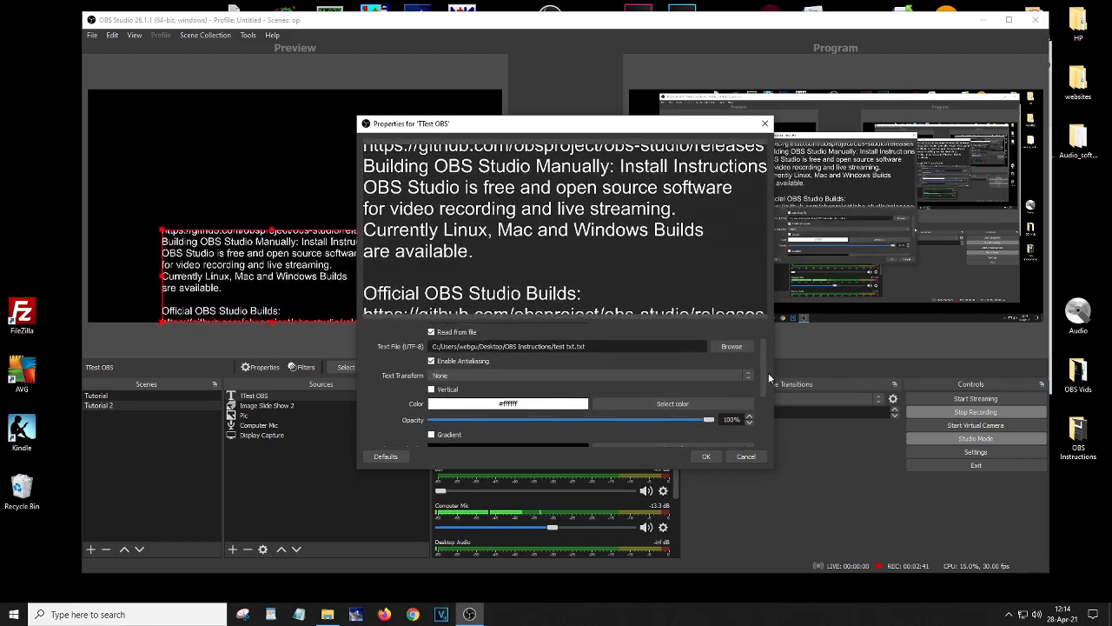
{"action": "left_click", "coordinate": [705, 457]}
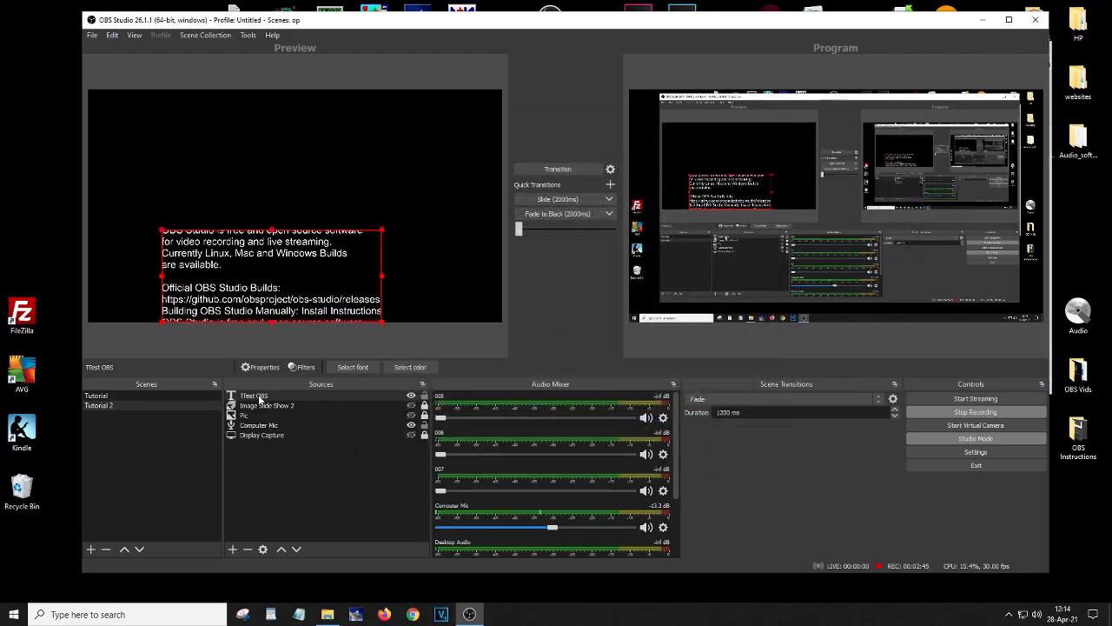
Step: Review the Scroll filter on the TTest OBS text source and the list of available effect filters
{"action": "left_click", "coordinate": [303, 369]}
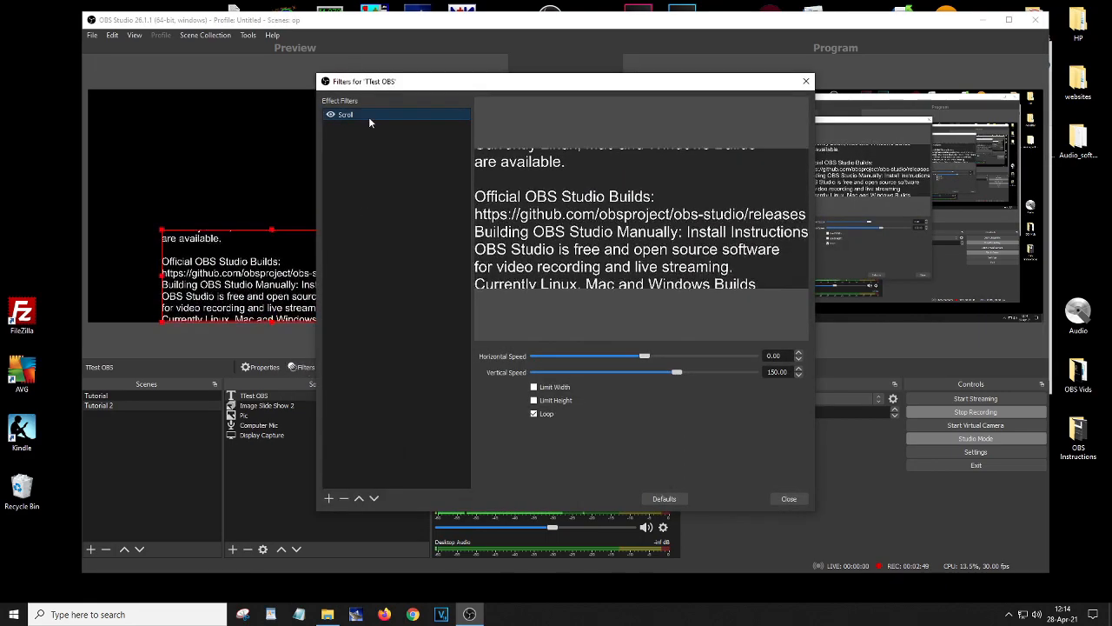
{"action": "left_click", "coordinate": [329, 498]}
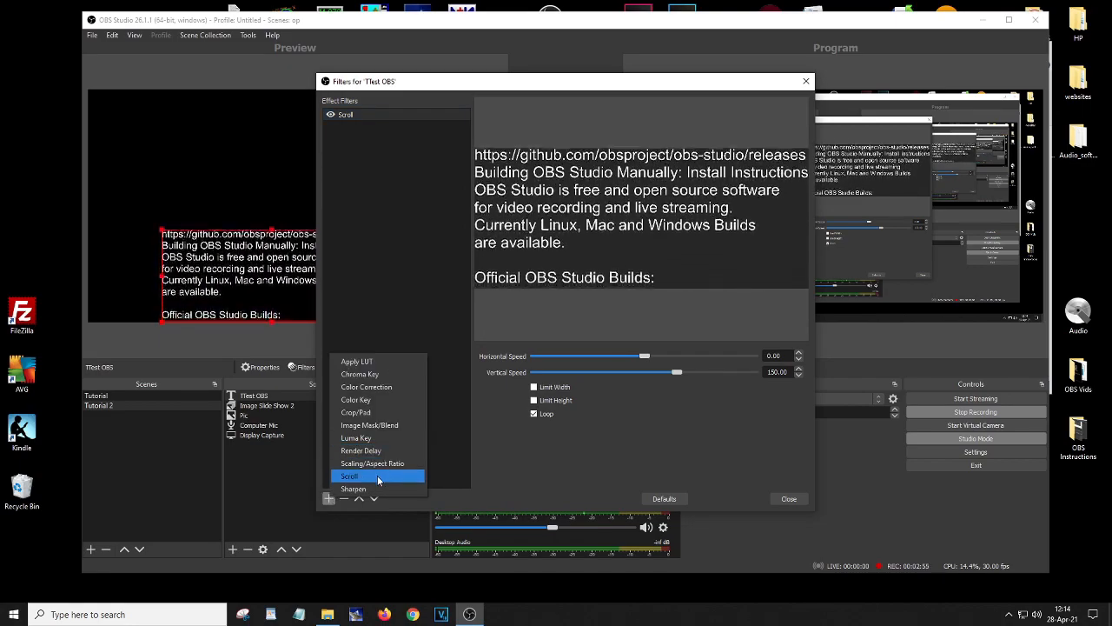
{"action": "left_click", "coordinate": [788, 497]}
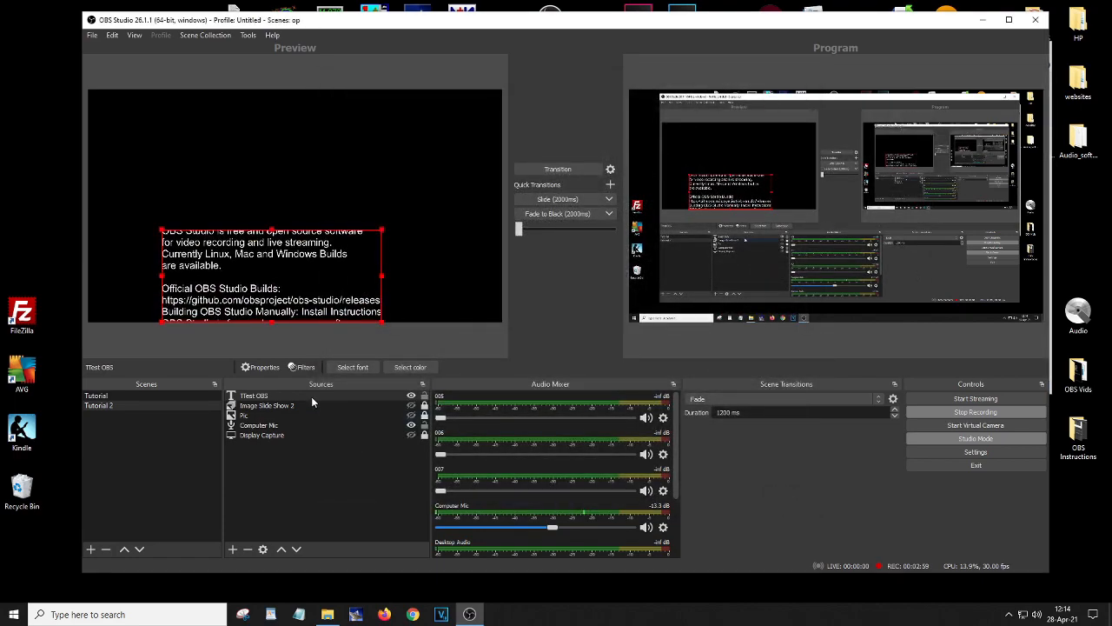
Step: Set the TTest OBS Scroll filter's vertical speed to 200 and finally 500, and hide the text source in the scene
{"action": "left_click", "coordinate": [310, 368]}
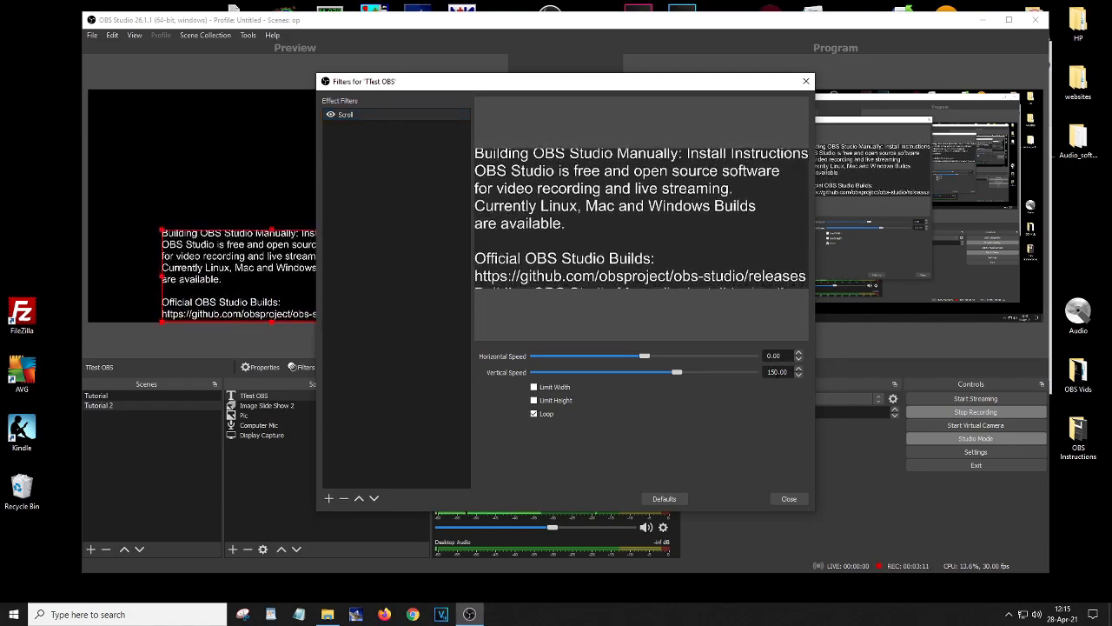
{"action": "left_click_drag", "start_coordinate": [774, 372], "coordinate": [765, 372]}
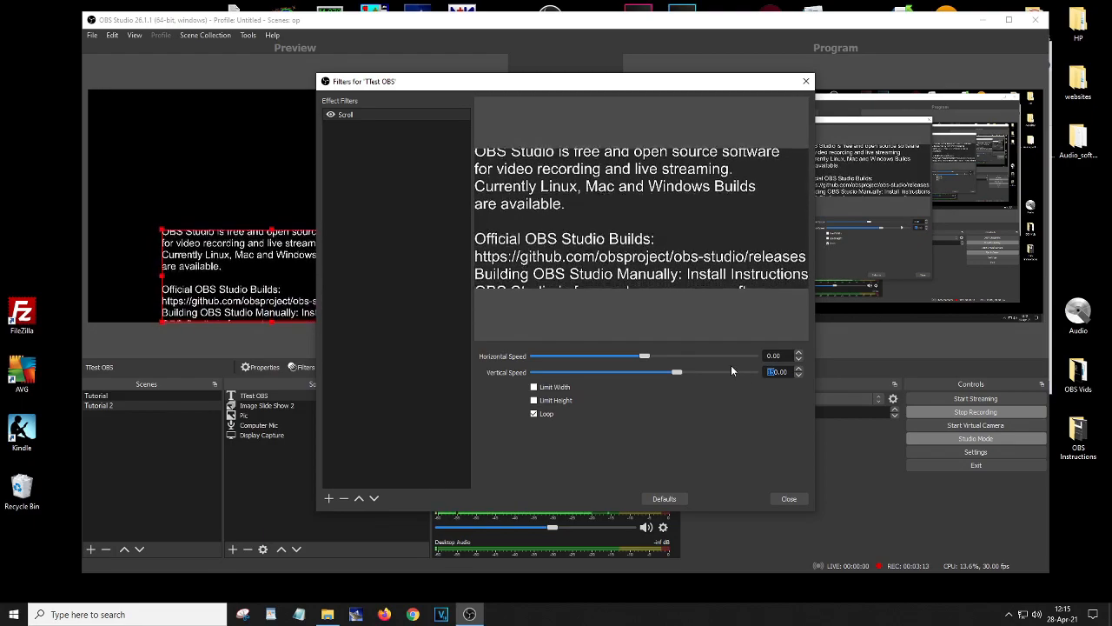
{"action": "type", "text": "20"}
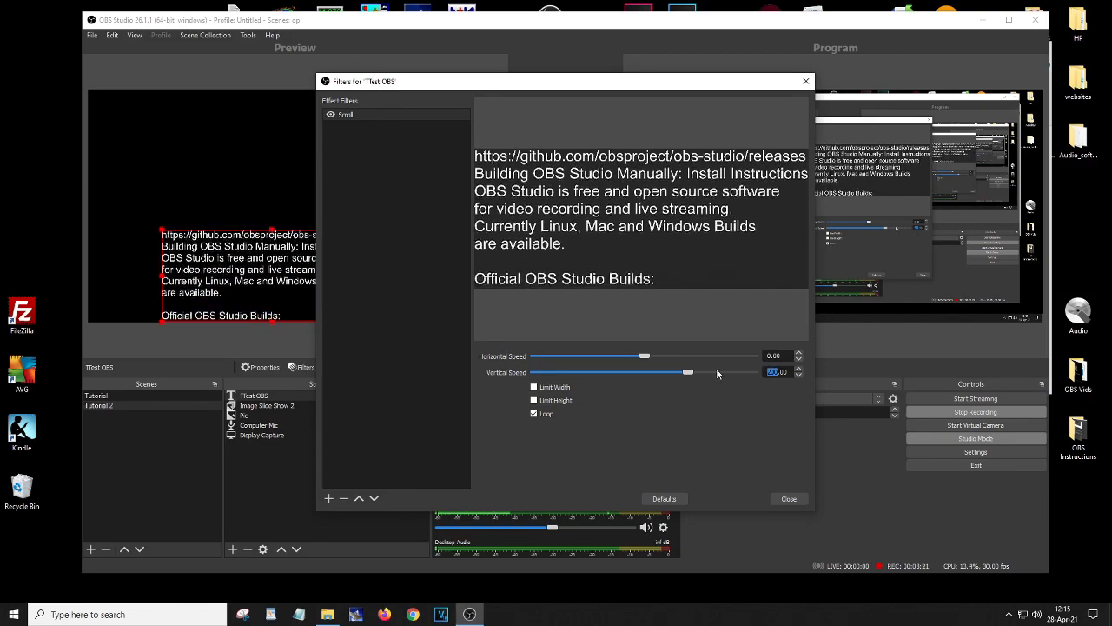
{"action": "type", "text": "500"}
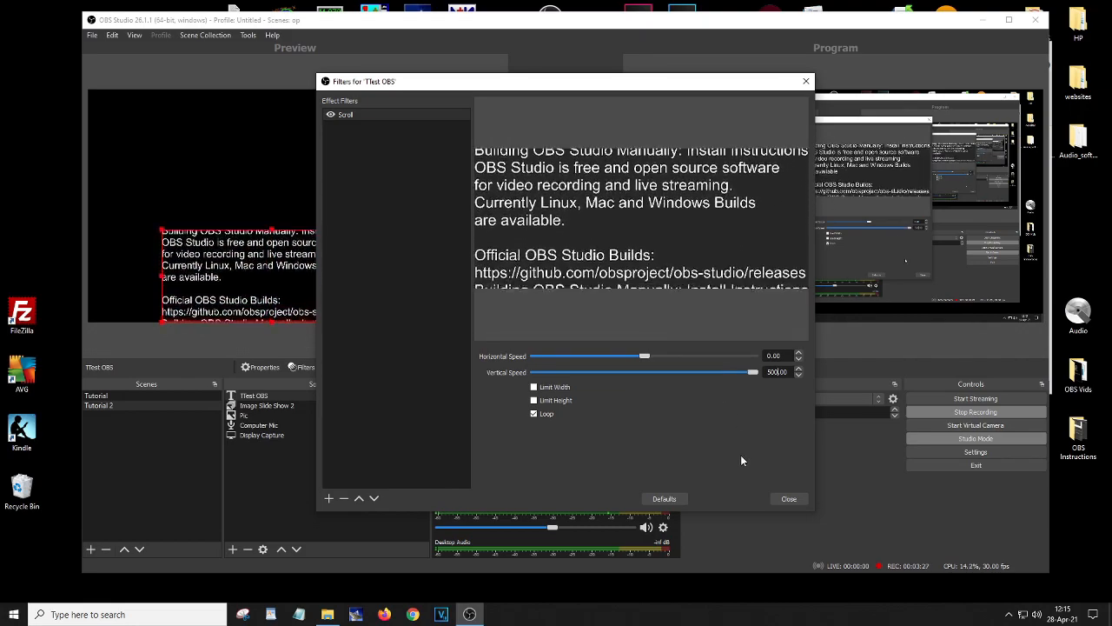
{"action": "left_click", "coordinate": [789, 499]}
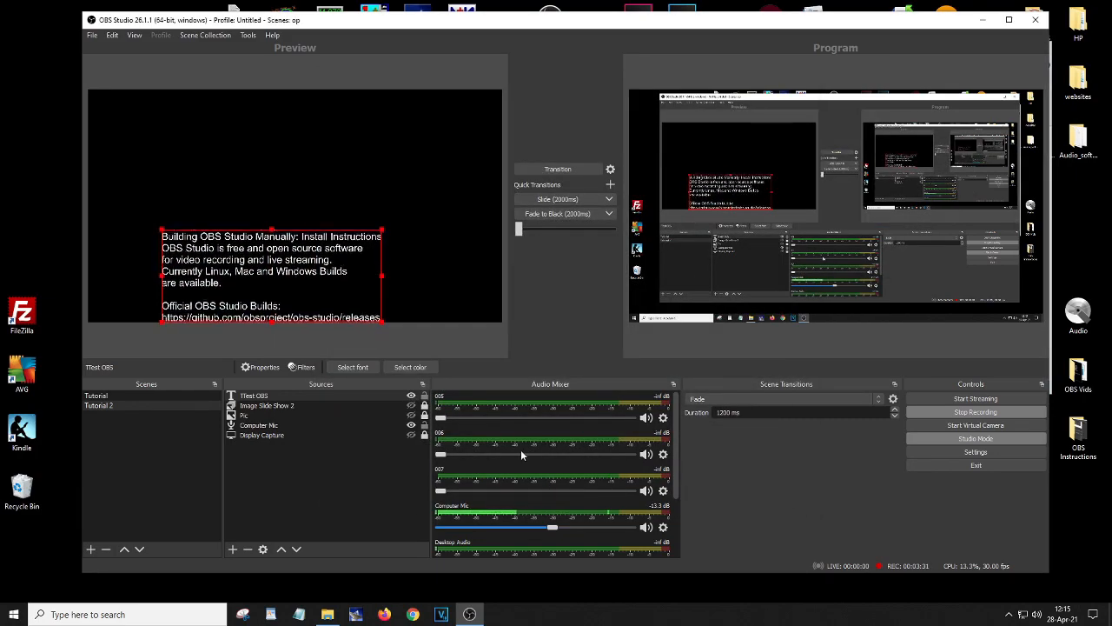
{"action": "left_click", "coordinate": [411, 395]}
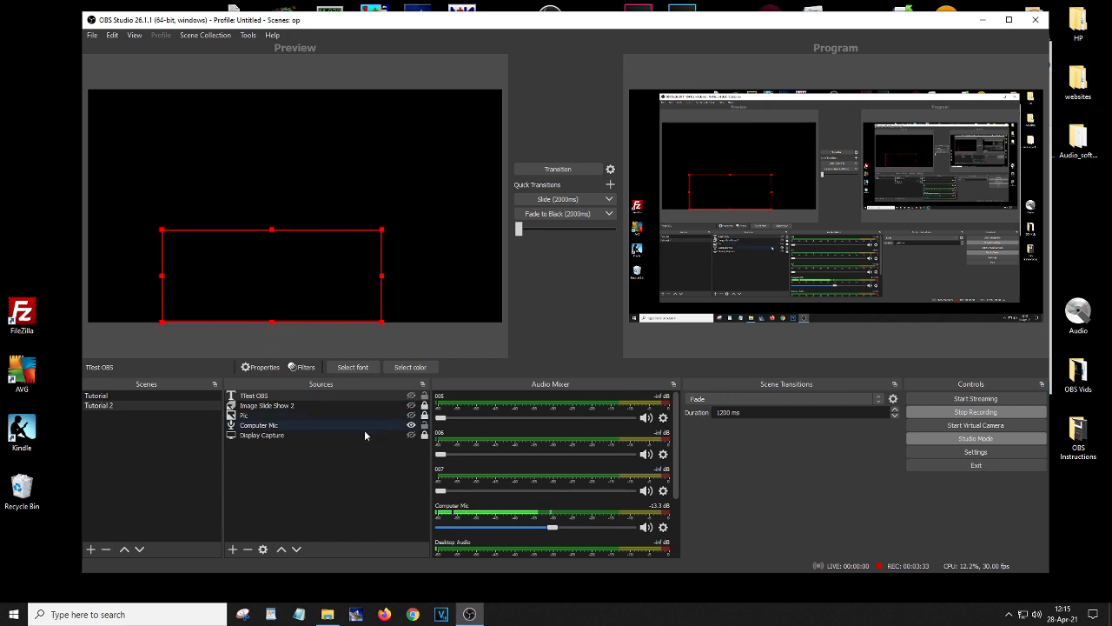
Step: Create a VLC Video Source in the Tutorial 2 scene, dismissing its properties with the playlist left empty
{"action": "left_click", "coordinate": [231, 549]}
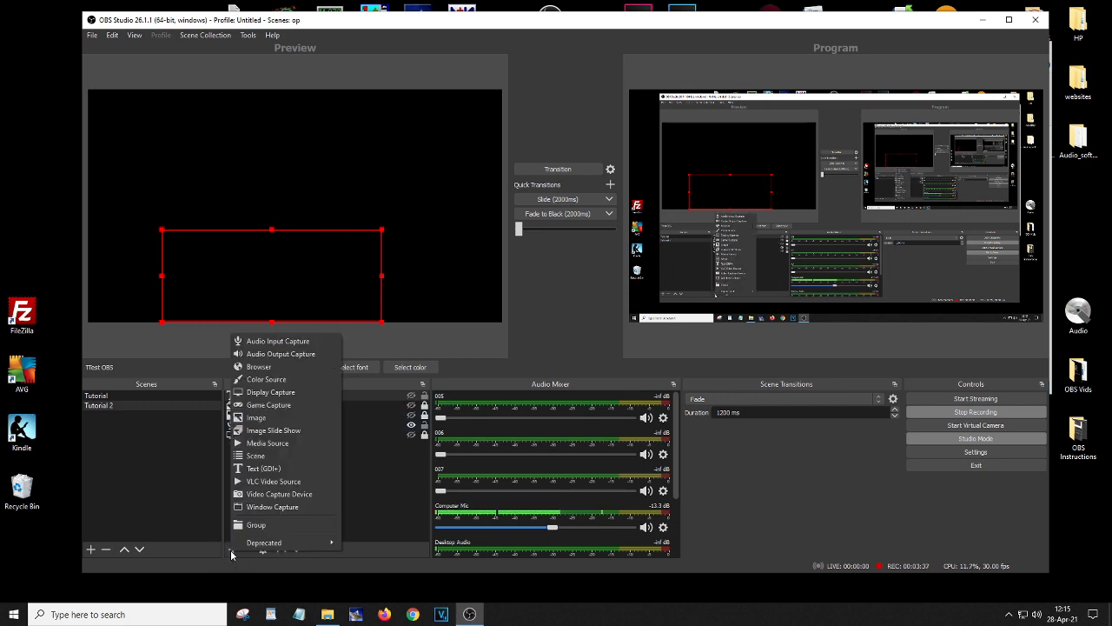
{"action": "left_click", "coordinate": [306, 483]}
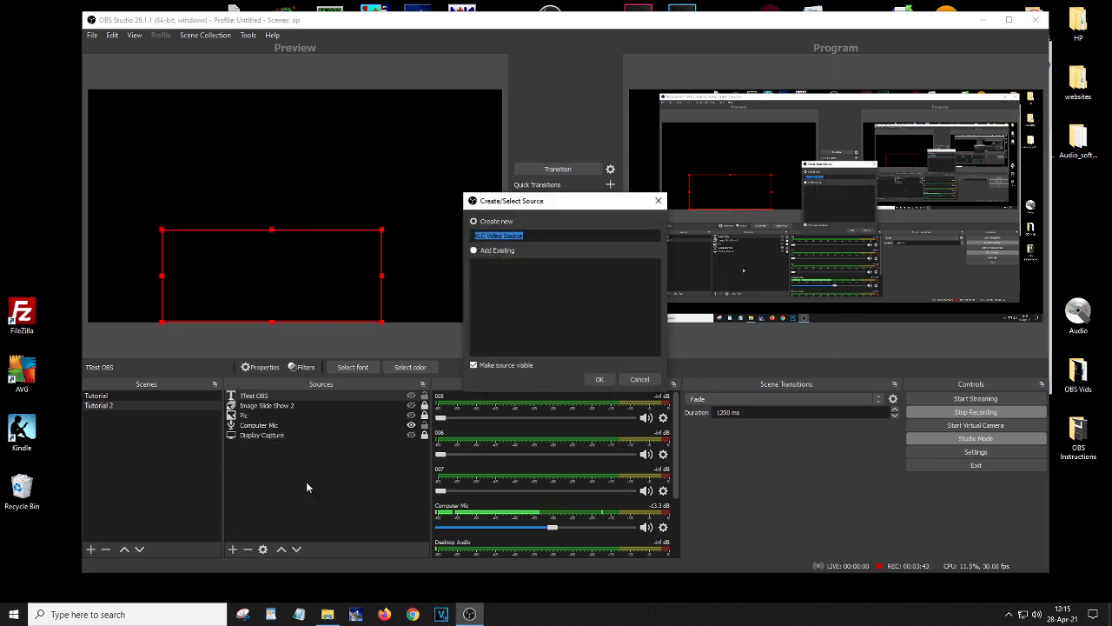
{"action": "left_click", "coordinate": [600, 380]}
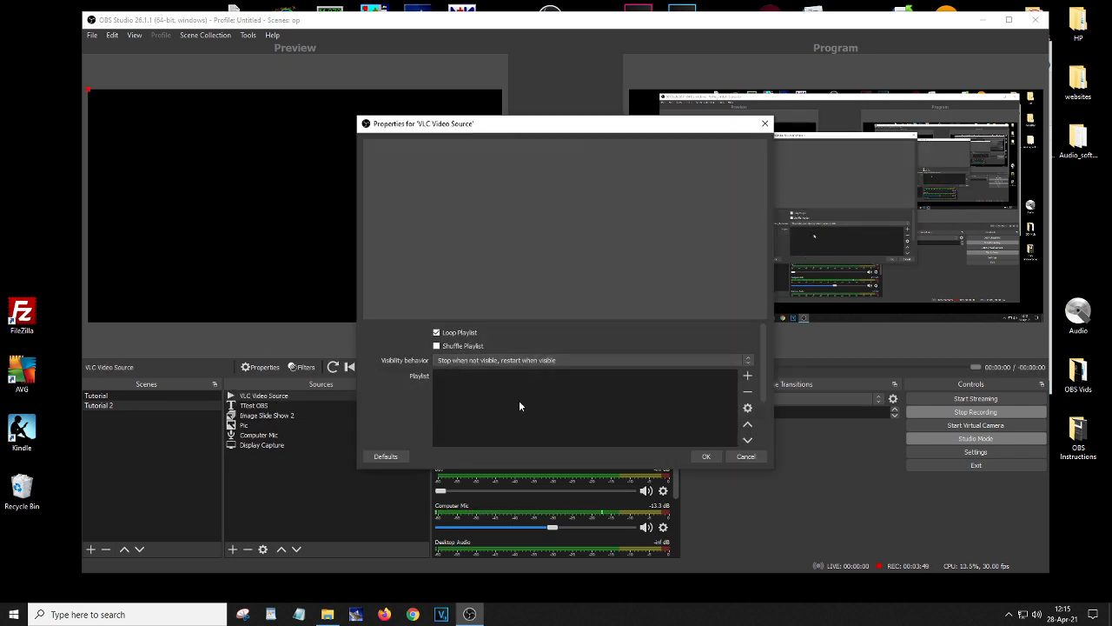
{"action": "left_click", "coordinate": [744, 457]}
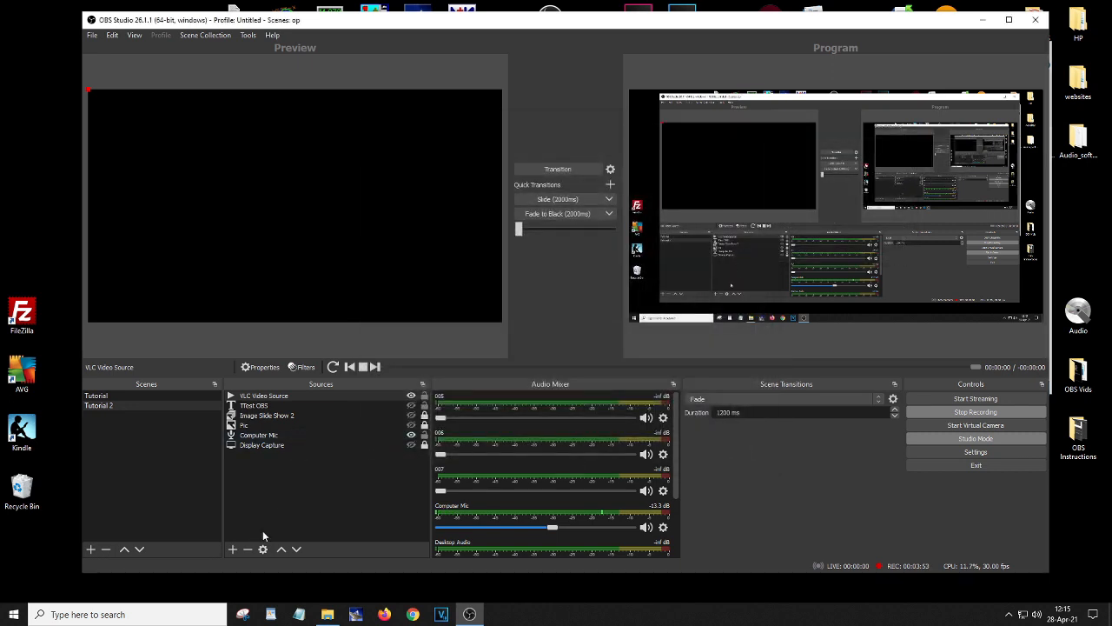
Step: Look at the creation options for a Video Capture Device source without adding one to the scene
{"action": "left_click", "coordinate": [229, 548]}
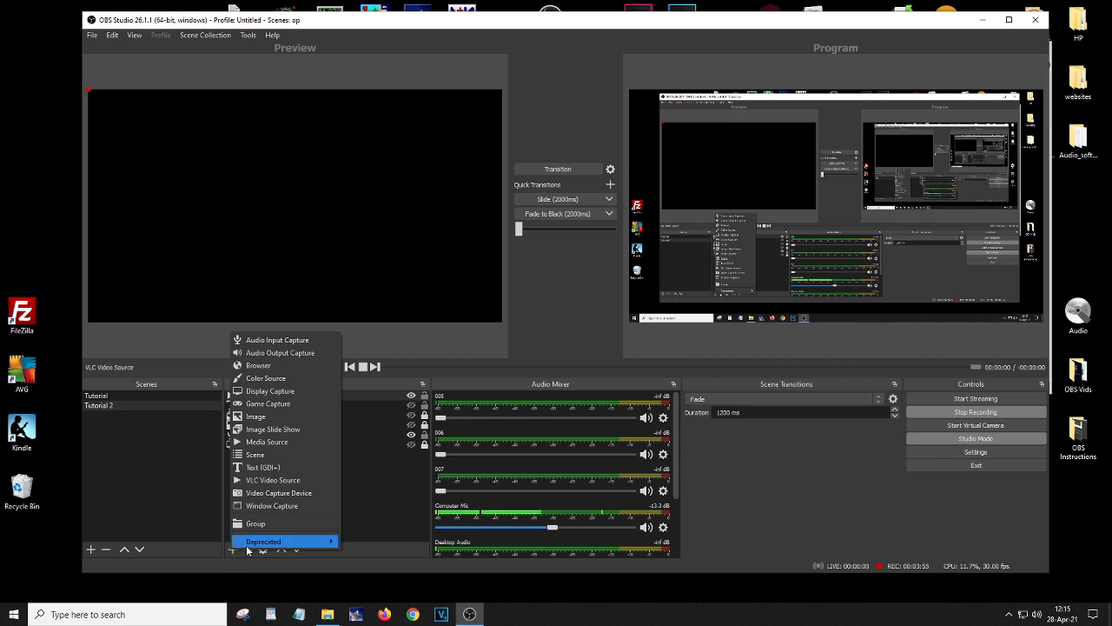
{"action": "left_click", "coordinate": [298, 494]}
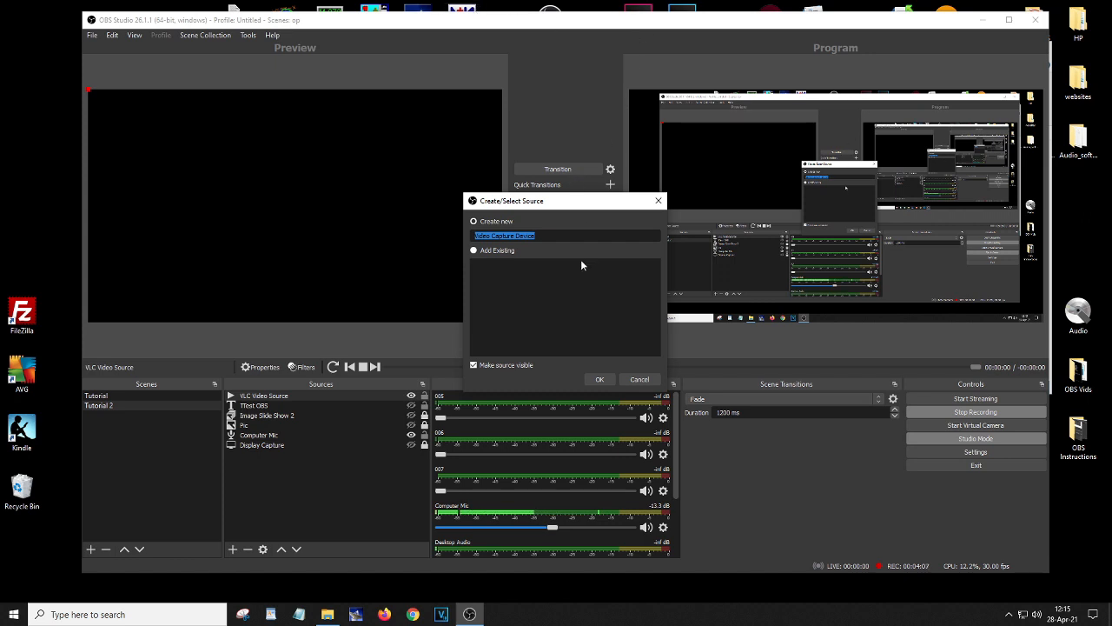
{"action": "left_click", "coordinate": [640, 380]}
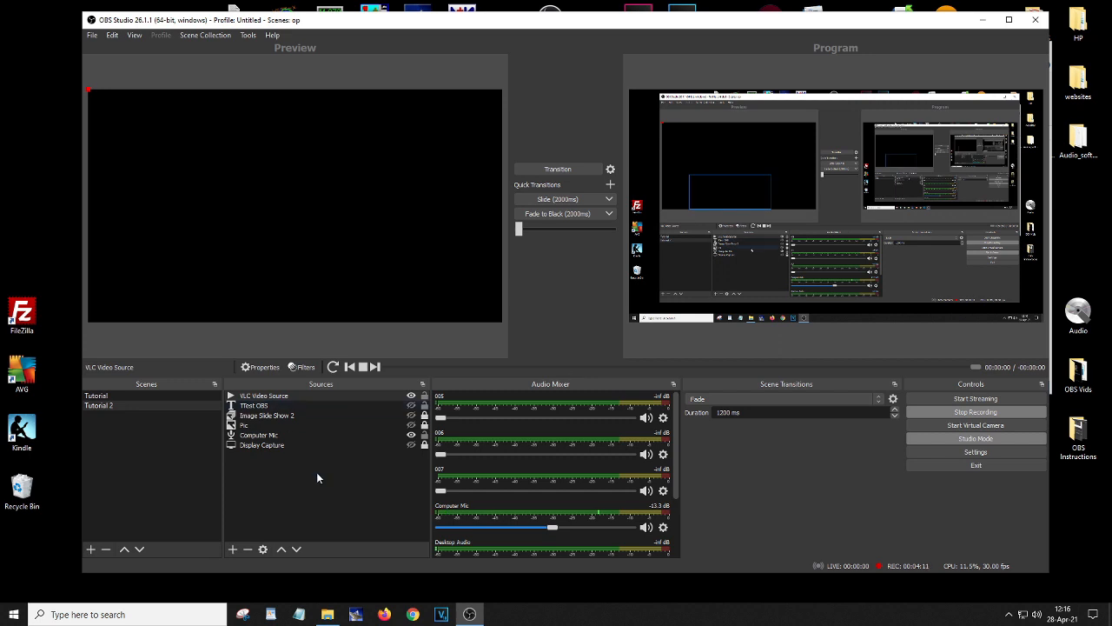
Step: Add a visible Window Capture source showing the [explorer.exe]: OBS Vids window, keeping the default capture options
{"action": "left_click", "coordinate": [233, 548]}
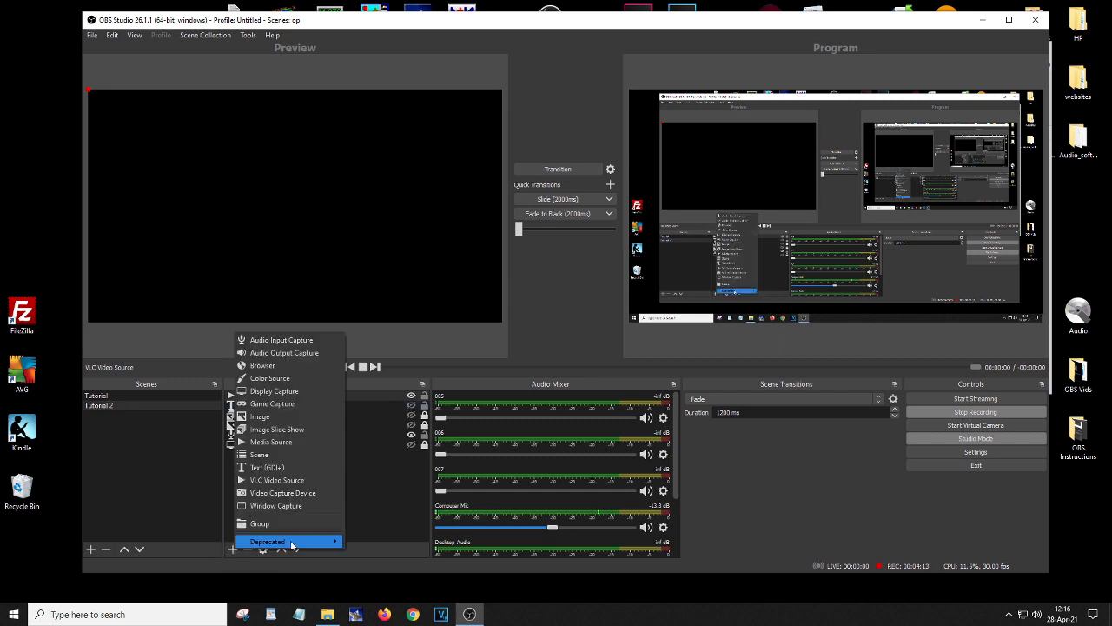
{"action": "mouse_move", "coordinate": [314, 535]}
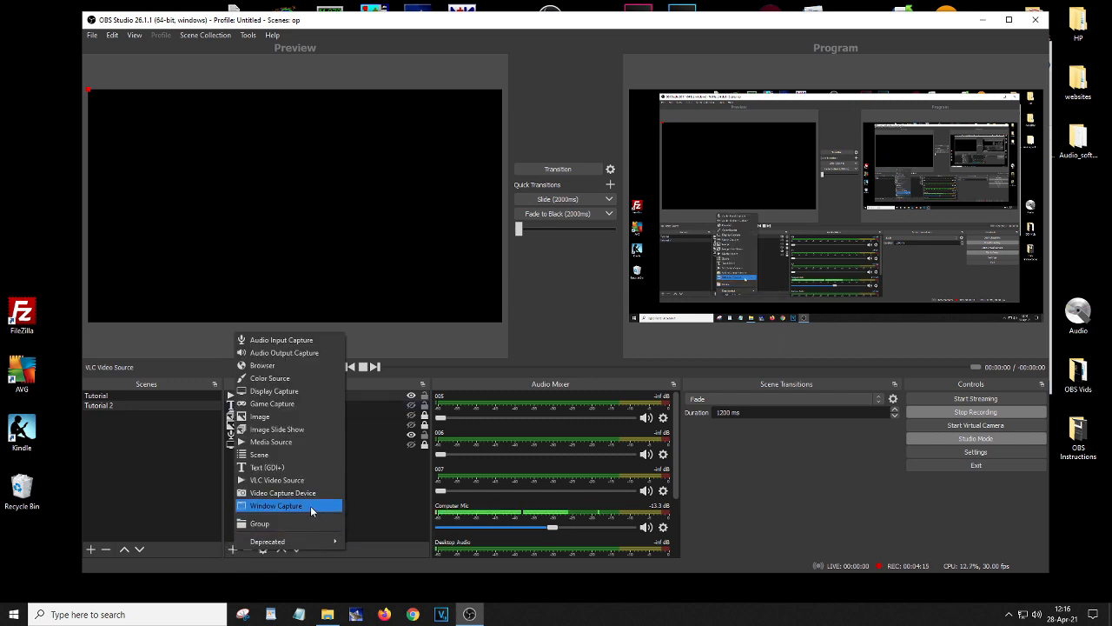
{"action": "left_click", "coordinate": [311, 505]}
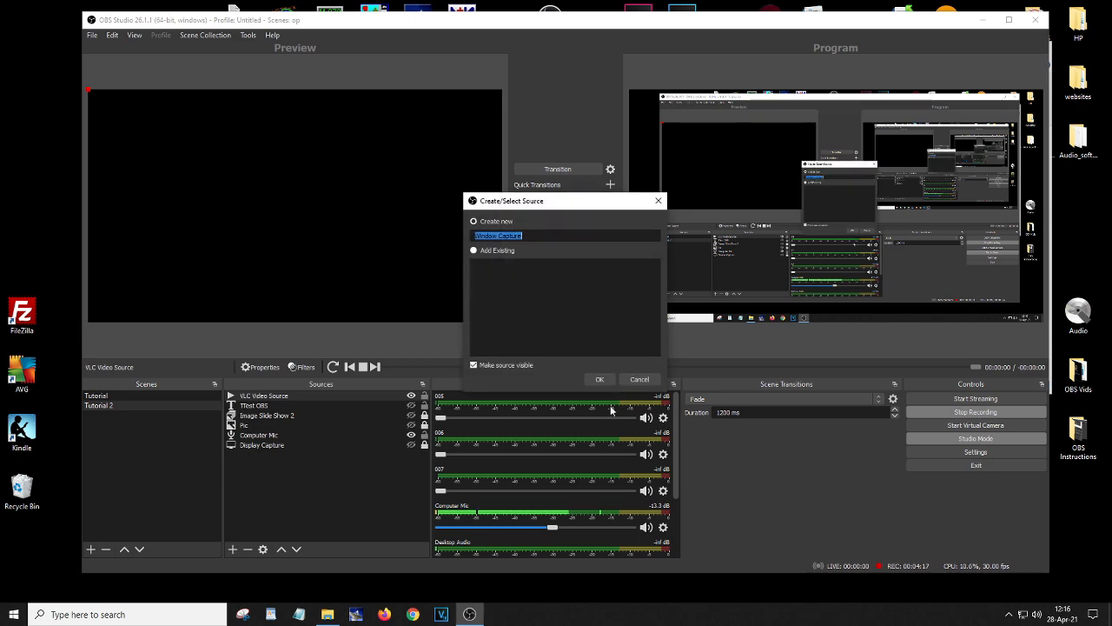
{"action": "left_click", "coordinate": [600, 377]}
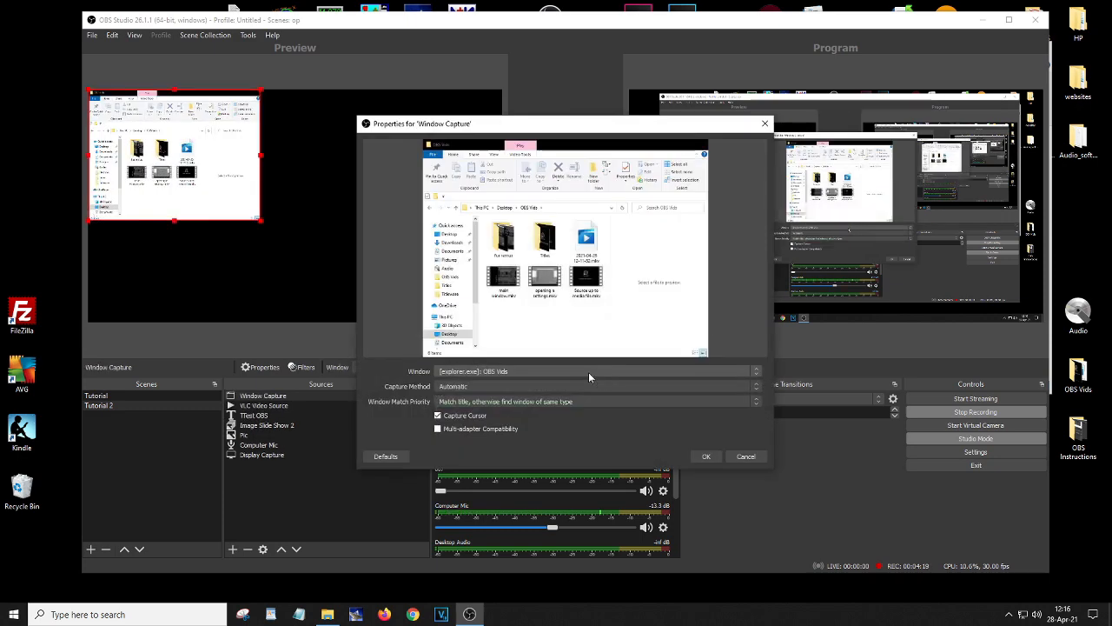
{"action": "left_click", "coordinate": [704, 459]}
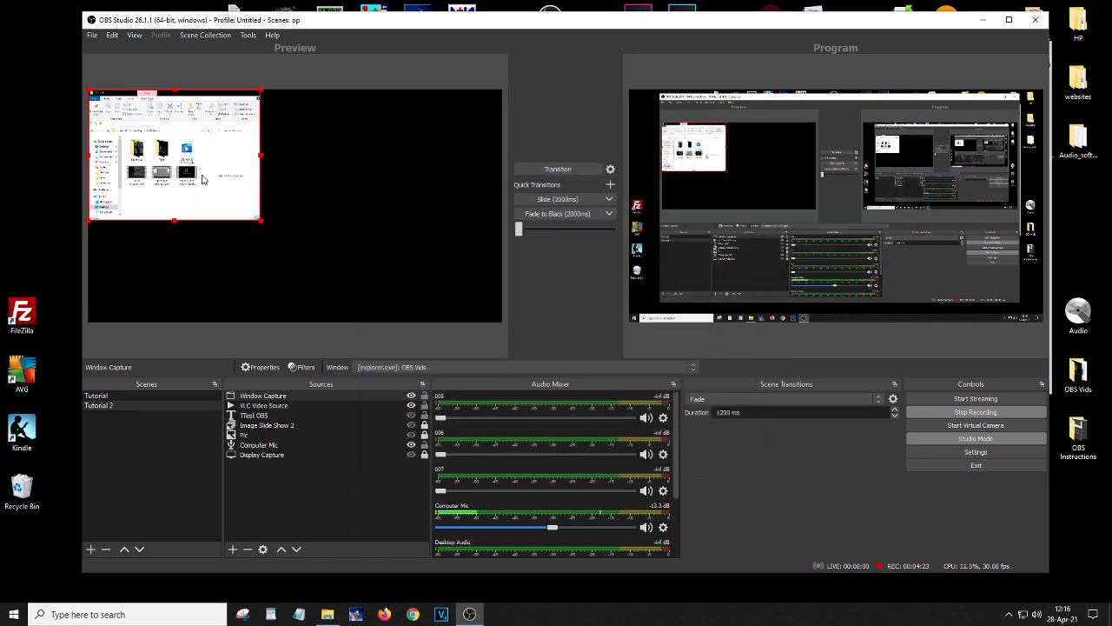
Step: Place the Window Capture at the upper right of the preview canvas and the hidden TTest OBS text at its middle left
{"action": "left_click_drag", "start_coordinate": [202, 179], "coordinate": [293, 200]}
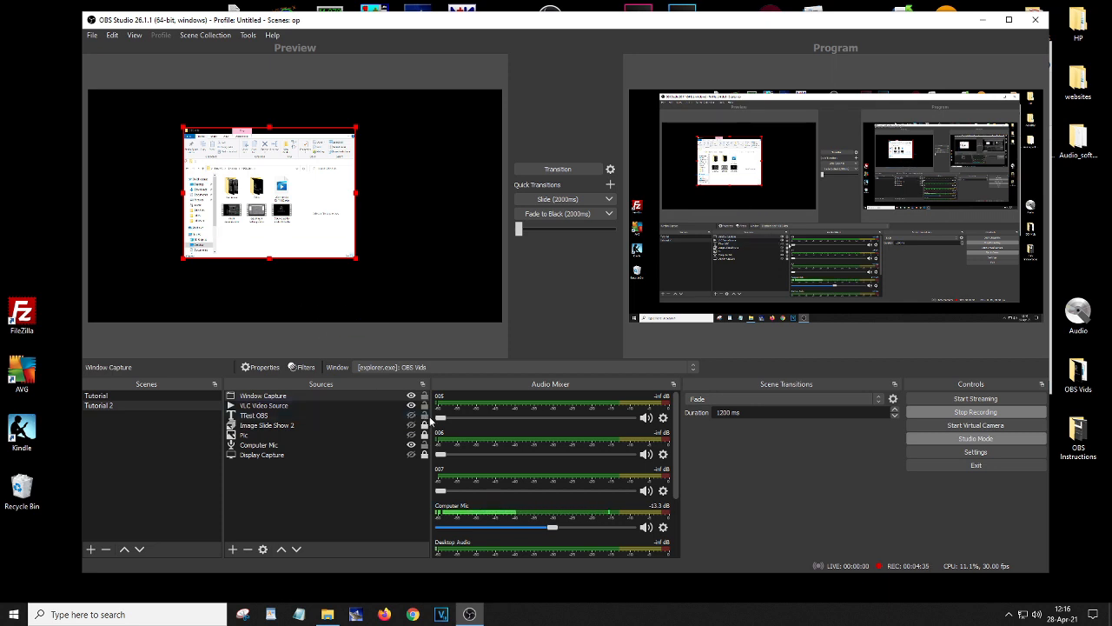
{"action": "left_click_drag", "start_coordinate": [312, 244], "coordinate": [457, 201]}
{"action": "left_click_drag", "start_coordinate": [309, 280], "coordinate": [237, 190]}
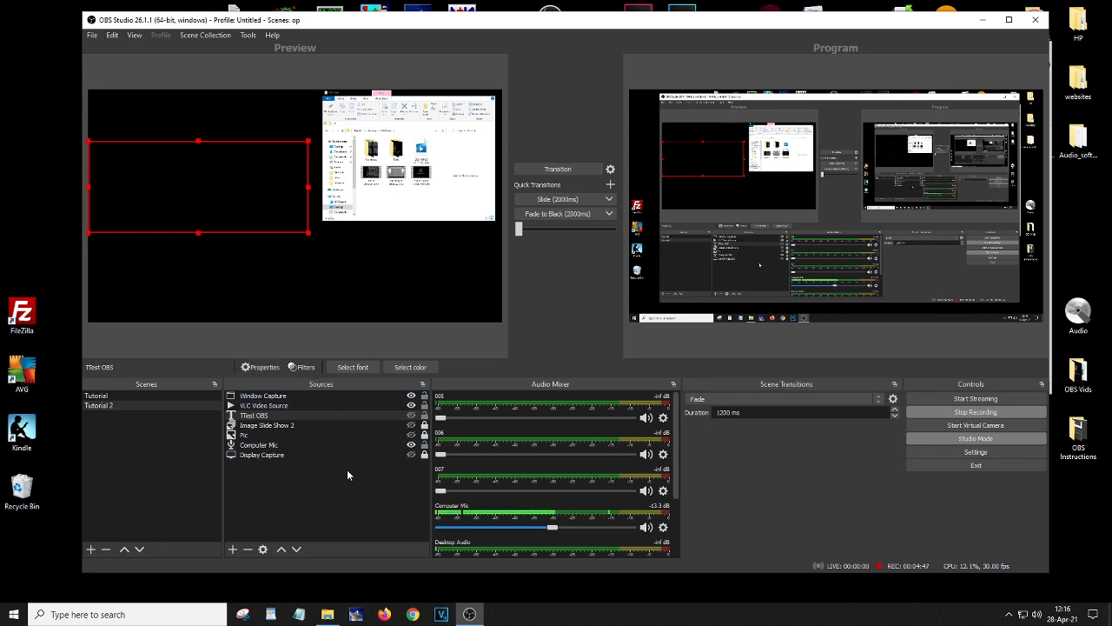
Step: Look at the creation options for a Group source, including the existing groups, without adding one
{"action": "left_click", "coordinate": [229, 550]}
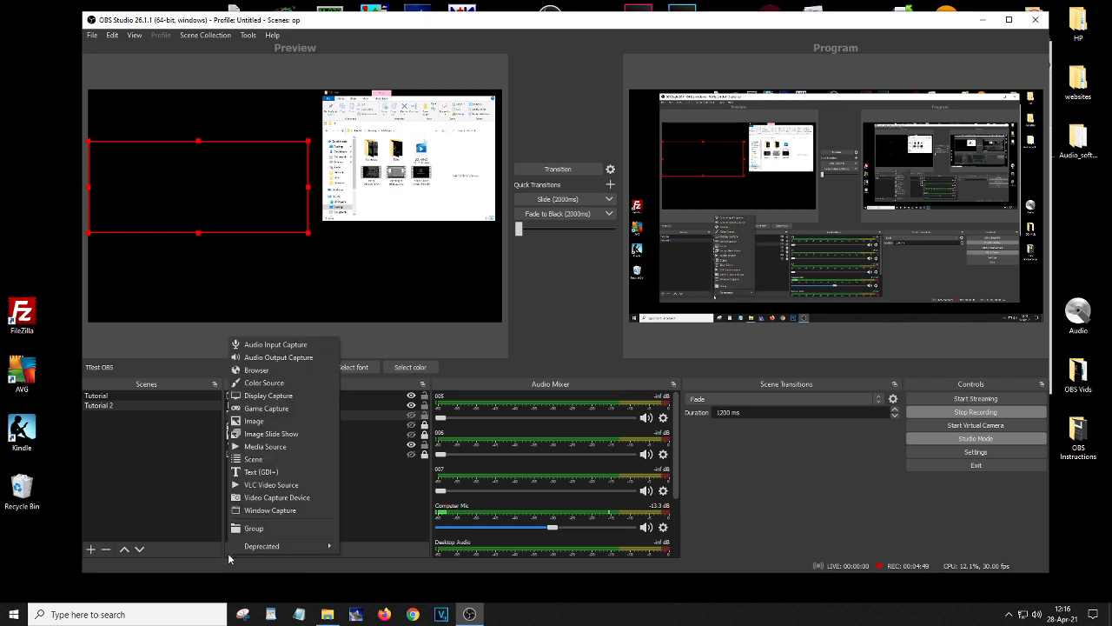
{"action": "left_click", "coordinate": [264, 527]}
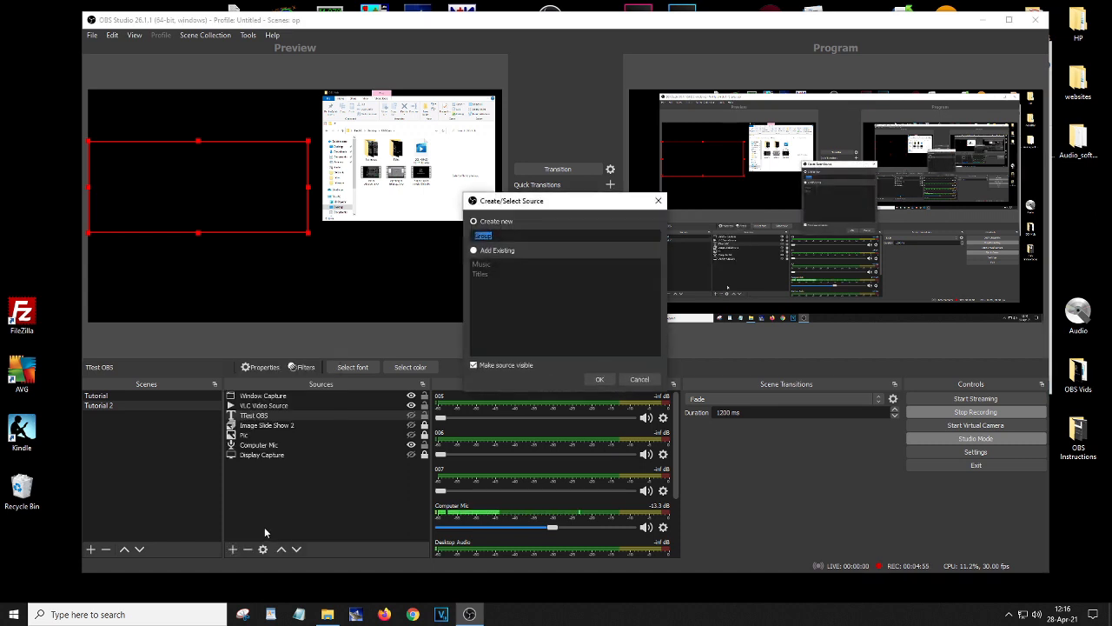
{"action": "left_click", "coordinate": [639, 380]}
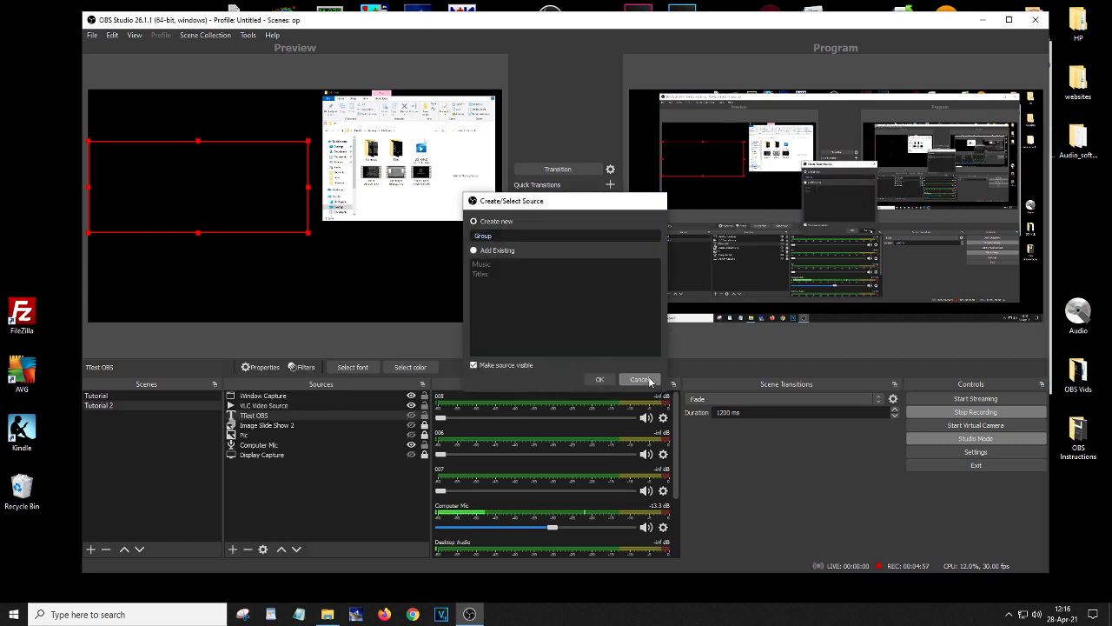
Step: Switch to the Tutorial scene and examine how its Titles and Music groups organize their sources
{"action": "left_click", "coordinate": [174, 395]}
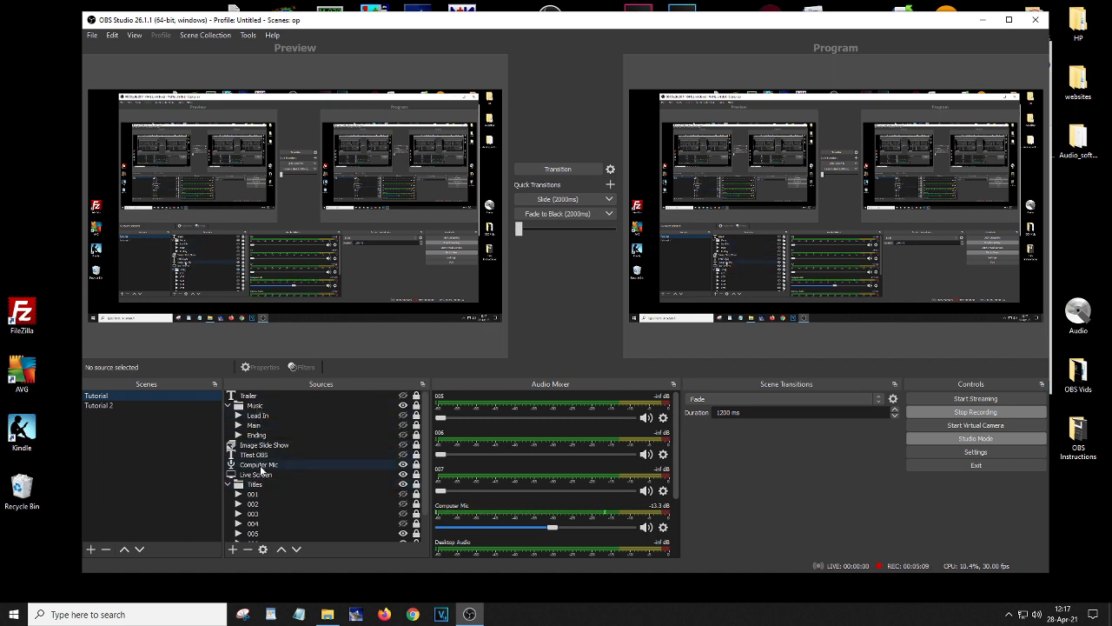
{"action": "left_click", "coordinate": [228, 485]}
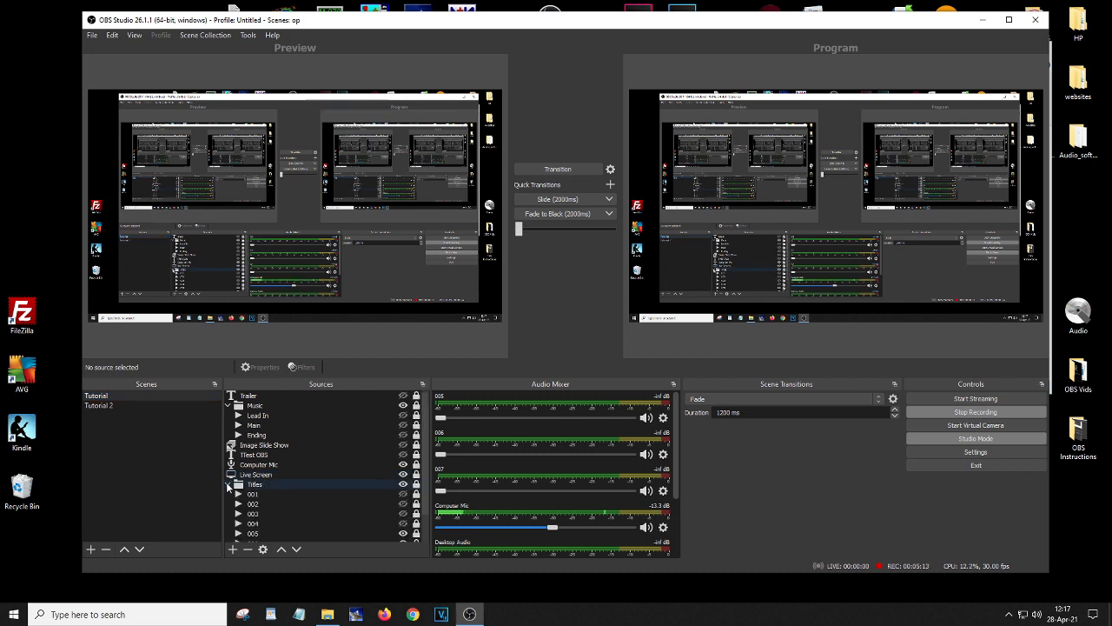
{"action": "left_click", "coordinate": [227, 484]}
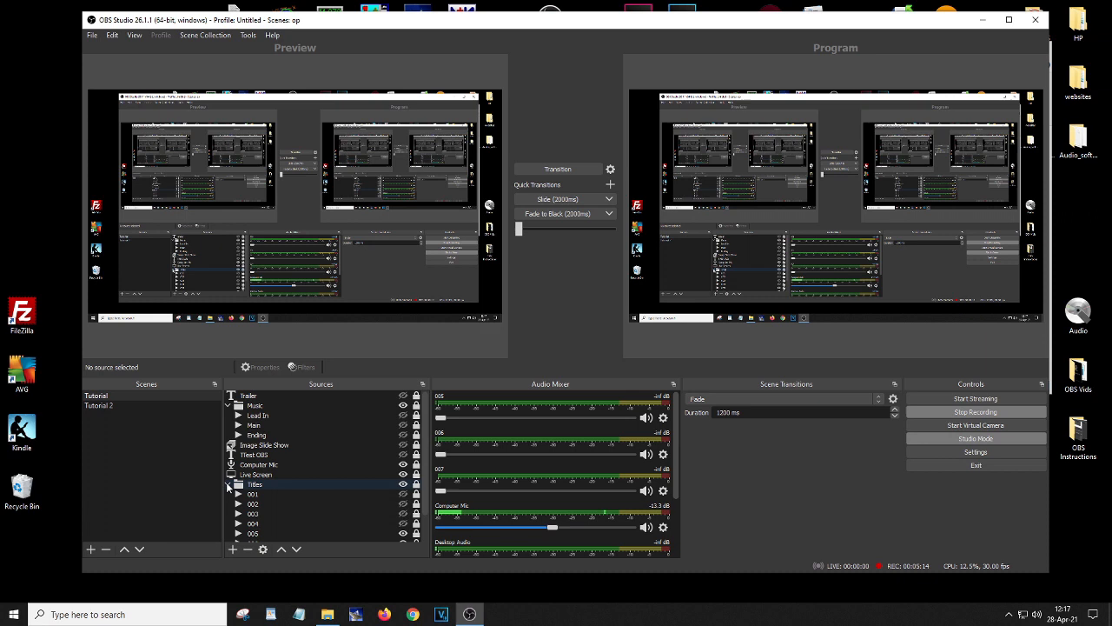
{"action": "left_click", "coordinate": [232, 405]}
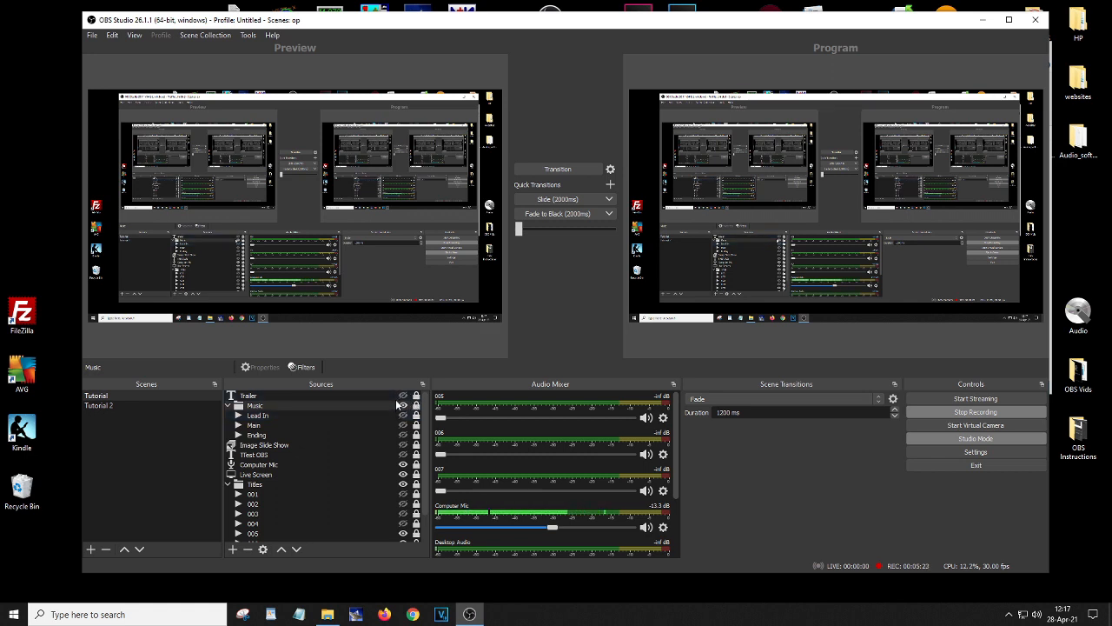
Step: Show the Image Slide Show in the Tutorial scene, temporarily hiding Live Screen to view the slides alone before restoring it
{"action": "left_click", "coordinate": [404, 444]}
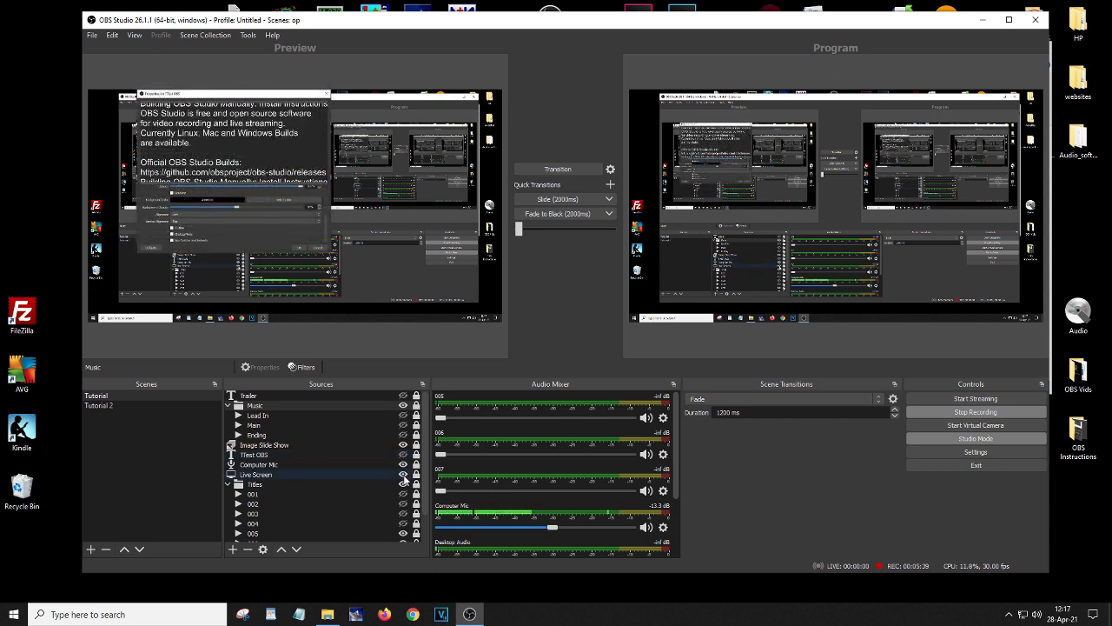
{"action": "left_click", "coordinate": [403, 475]}
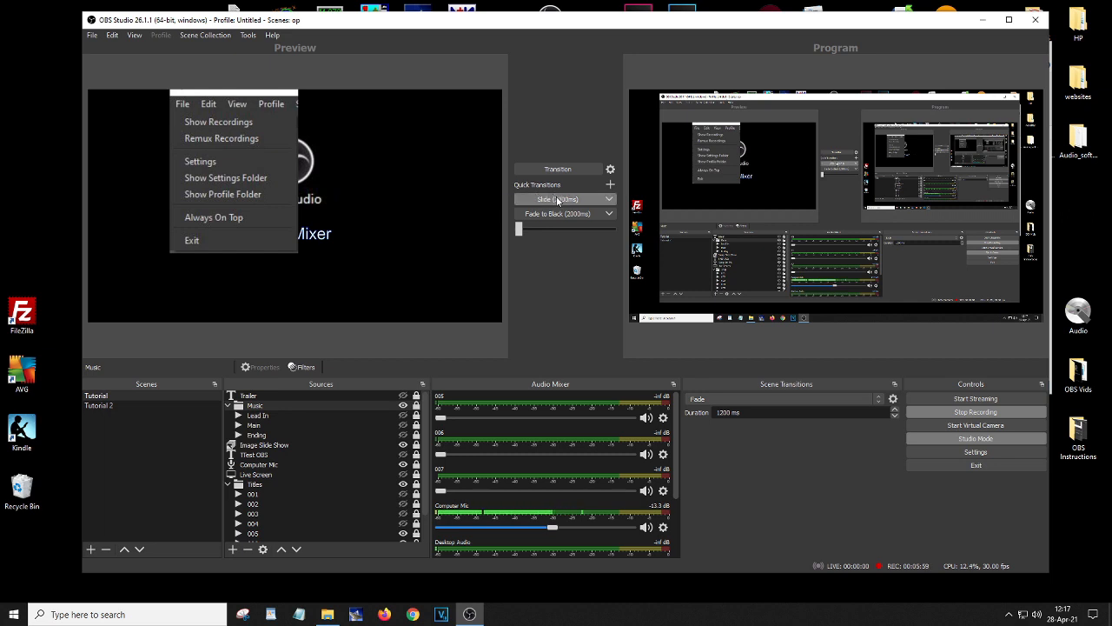
{"action": "left_click", "coordinate": [402, 475]}
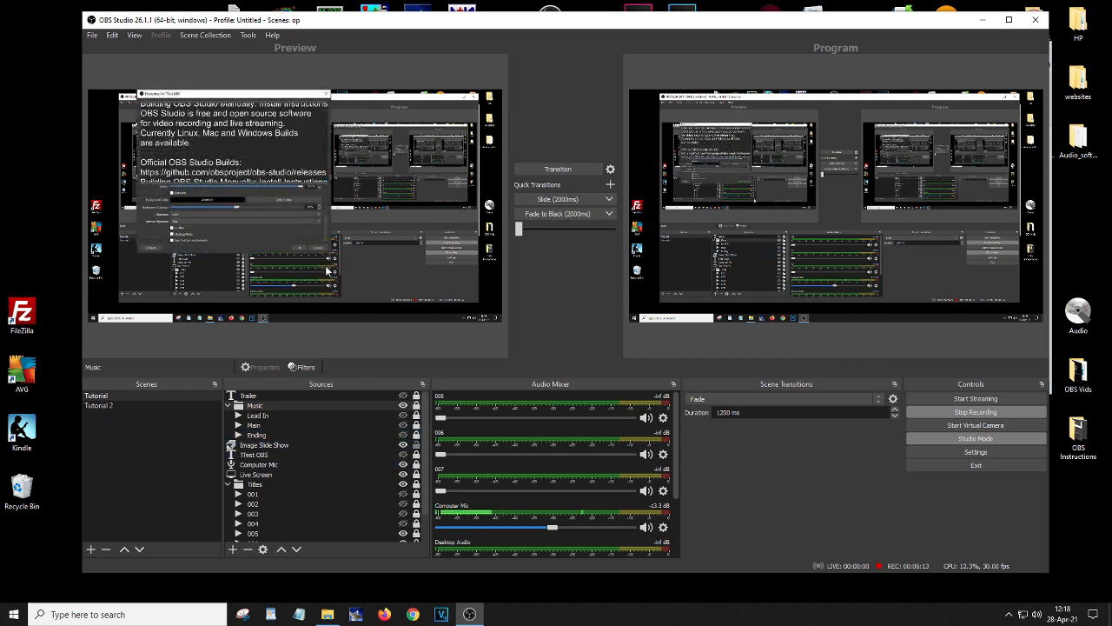
Step: Move the Image Slide Show to the lower middle of the preview canvas and transition the preview to Program
{"action": "left_click", "coordinate": [264, 155]}
{"action": "left_click_drag", "start_coordinate": [266, 159], "coordinate": [328, 222]}
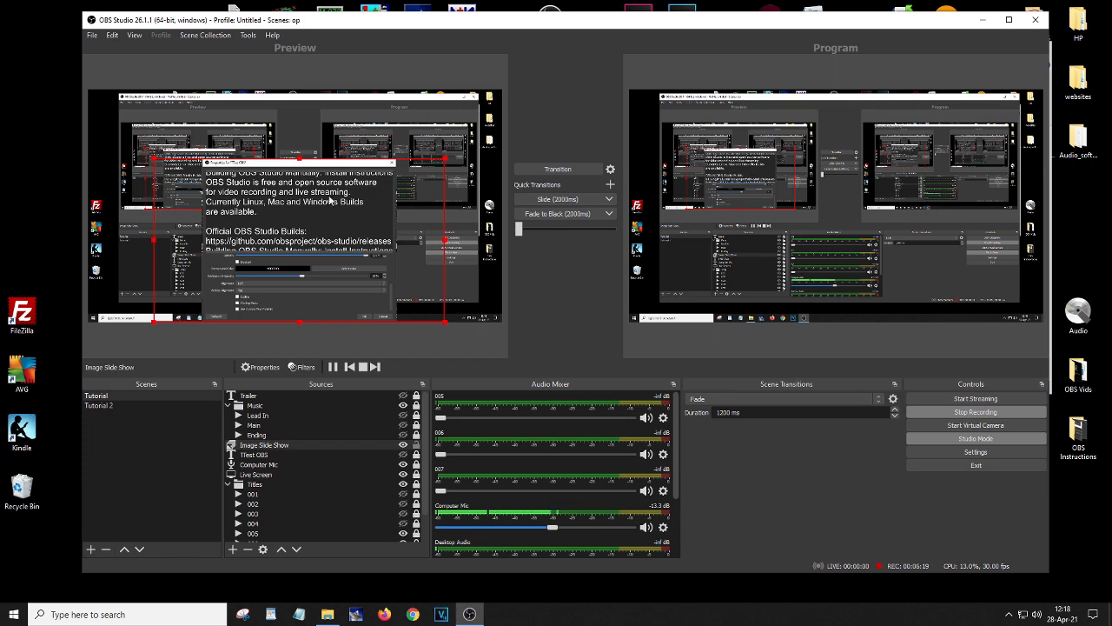
{"action": "left_click", "coordinate": [576, 171]}
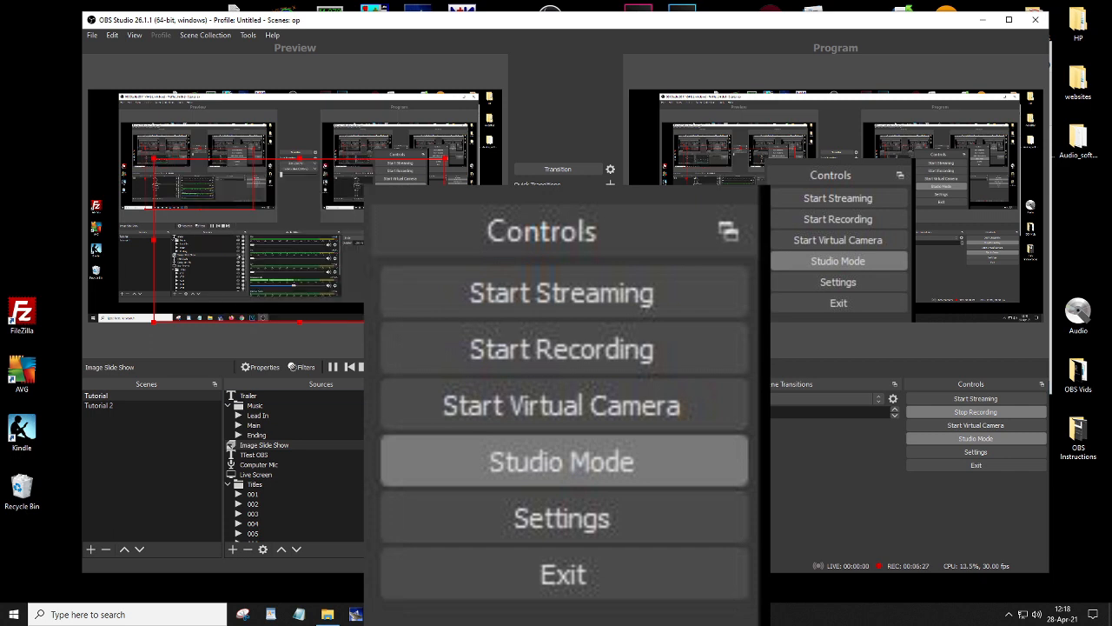
Step: Send the Tutorial scene's current preview to Program with a transition
{"action": "left_click", "coordinate": [561, 171]}
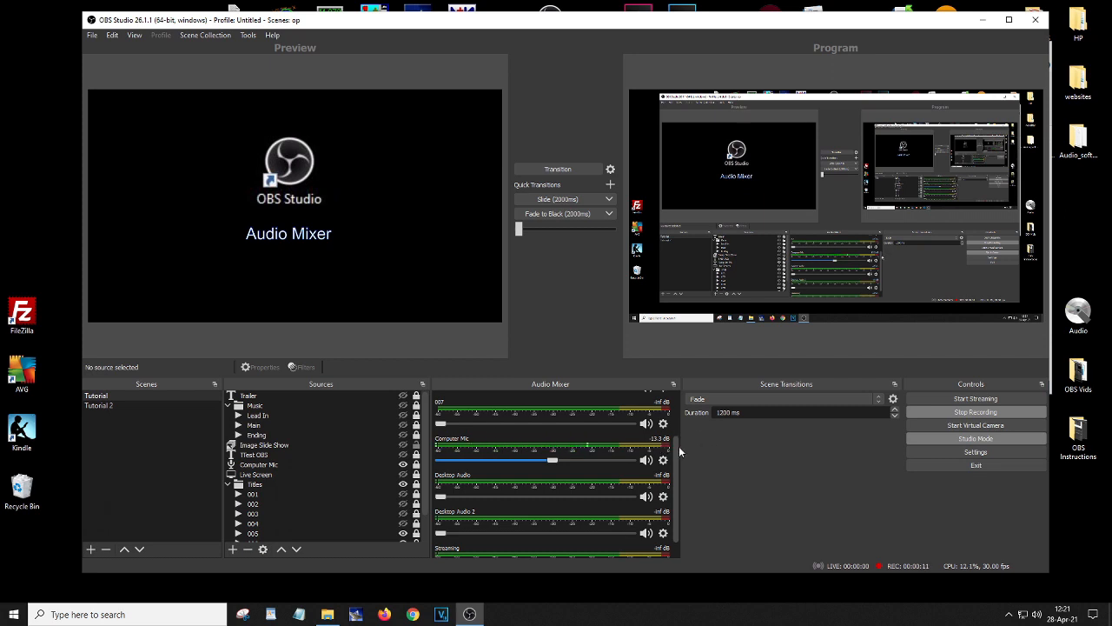
Step: Find Computer Mic in the Audio Mixer and inspect its source properties, including the device selection, without changing them
{"action": "left_click_drag", "start_coordinate": [676, 445], "coordinate": [676, 464]}
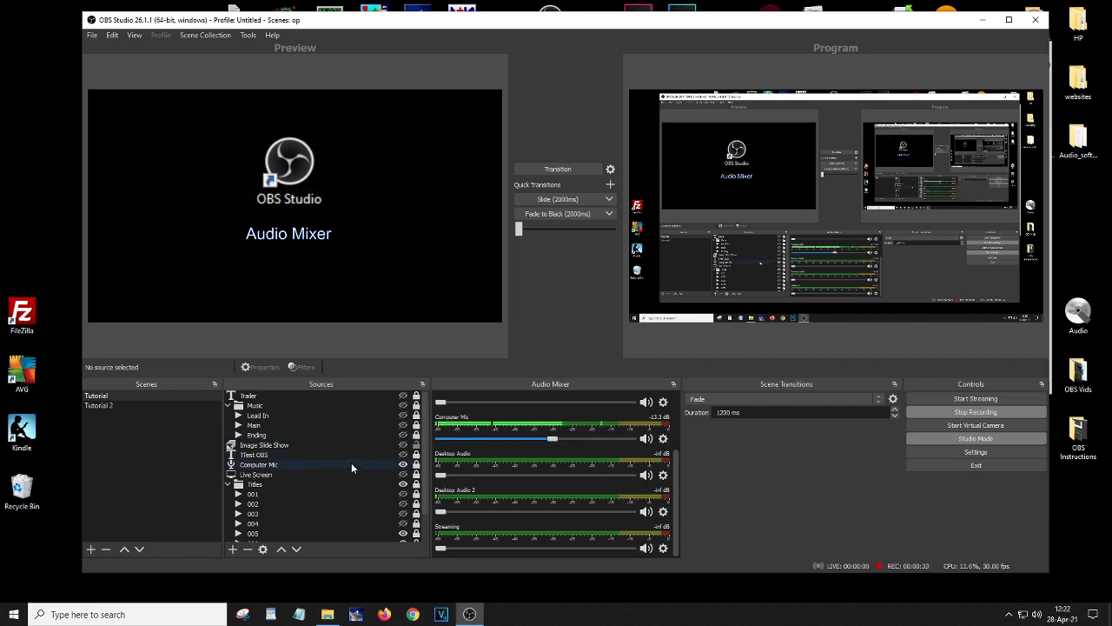
{"action": "left_click", "coordinate": [308, 467]}
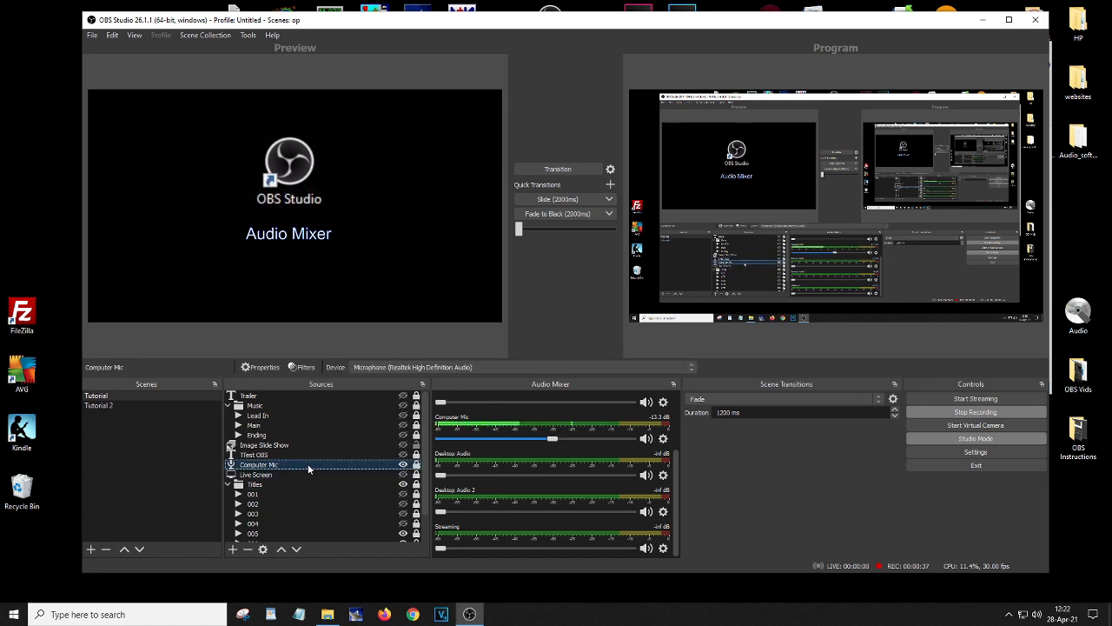
{"action": "left_click", "coordinate": [261, 367]}
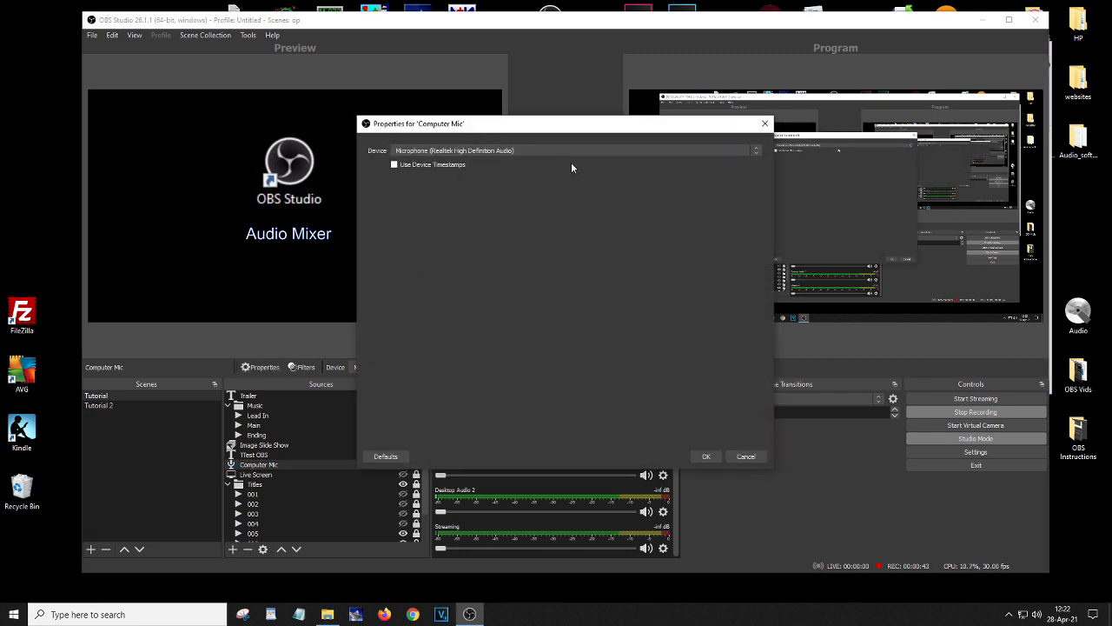
{"action": "left_click", "coordinate": [747, 456]}
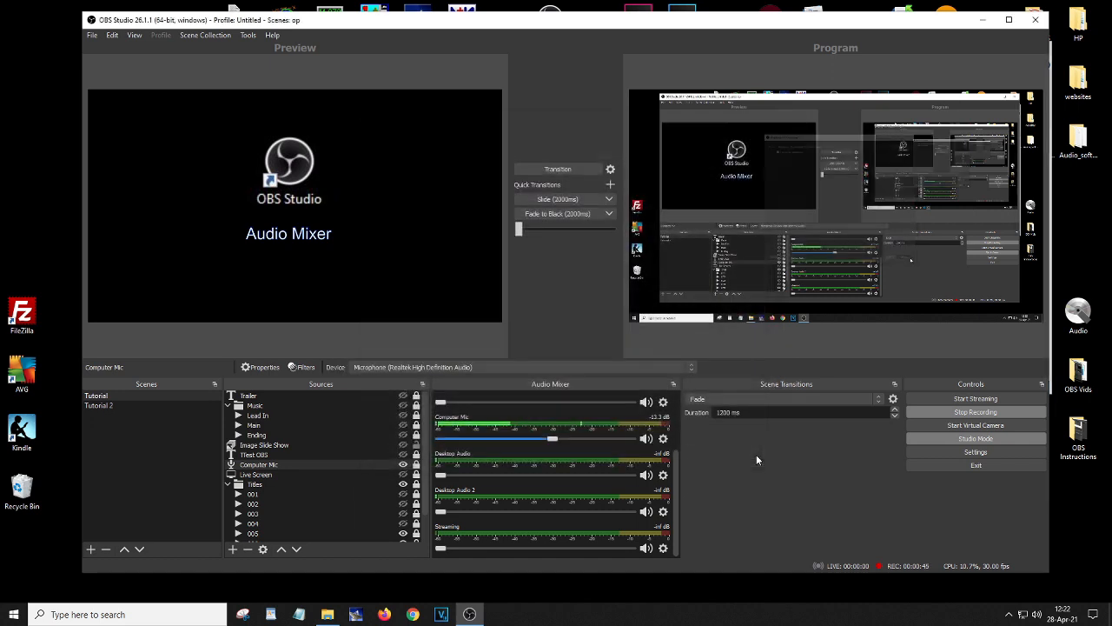
Step: Inspect the Scroll effect filter on the TTest OBS text source, including its speed and loop settings
{"action": "left_click", "coordinate": [345, 453]}
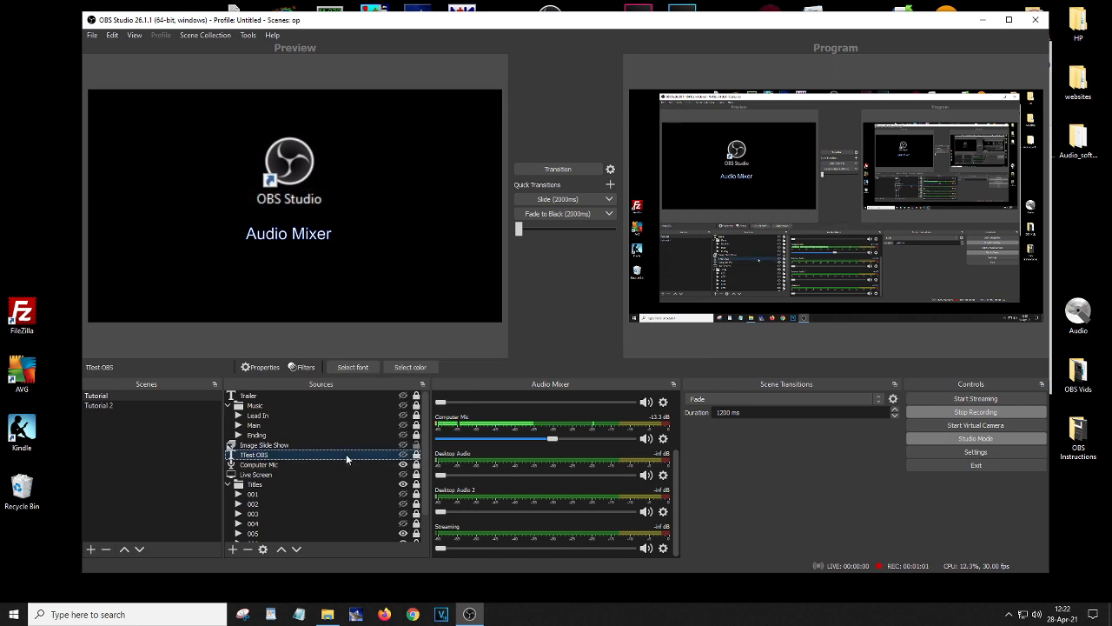
{"action": "left_click", "coordinate": [304, 366]}
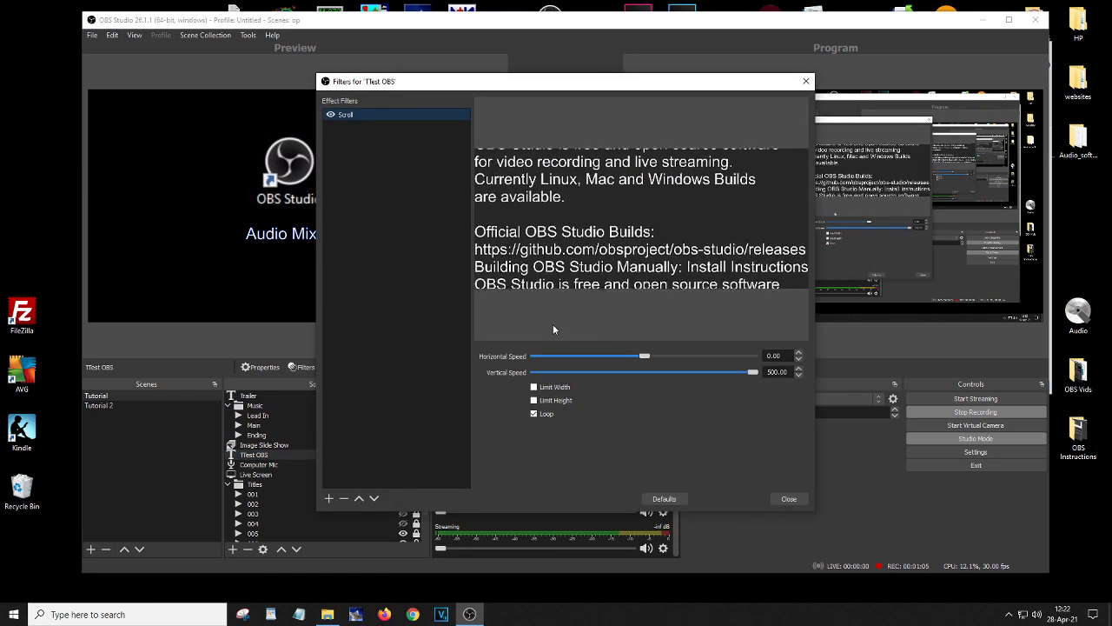
{"action": "left_click", "coordinate": [805, 82]}
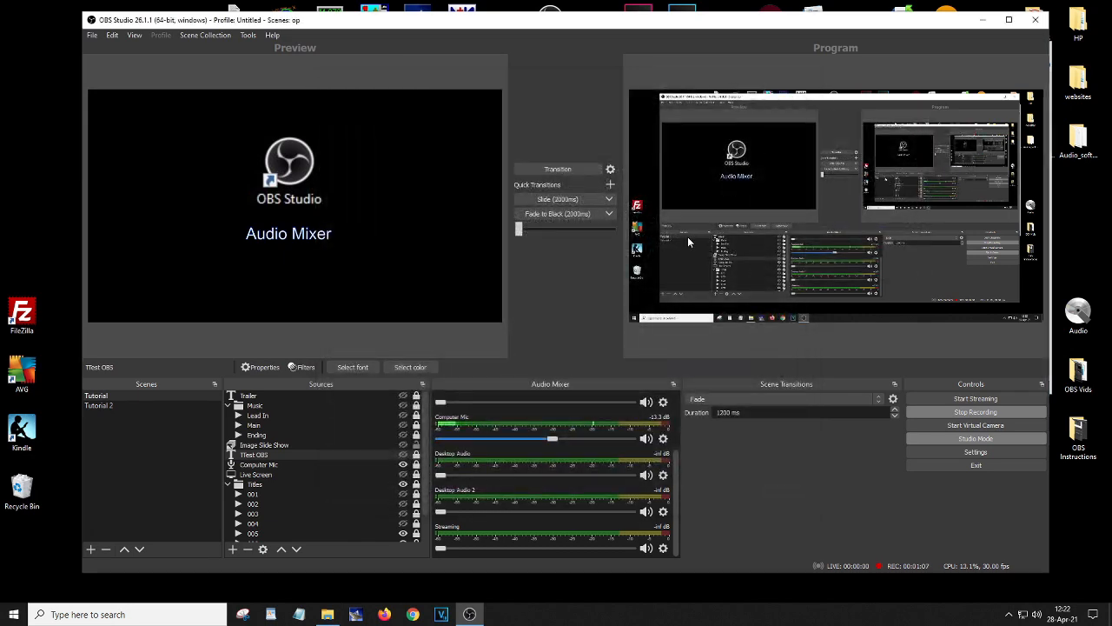
Step: Look at the audio filter types available for the Computer Mic source without adding one
{"action": "left_click", "coordinate": [367, 467]}
{"action": "left_click", "coordinate": [304, 366]}
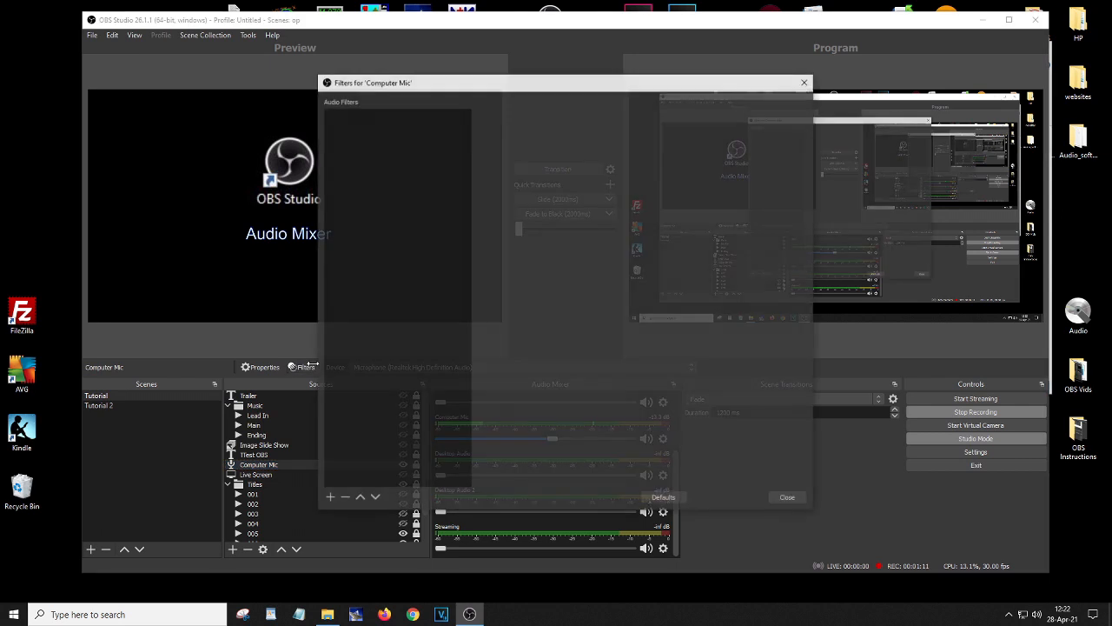
{"action": "left_click", "coordinate": [329, 498]}
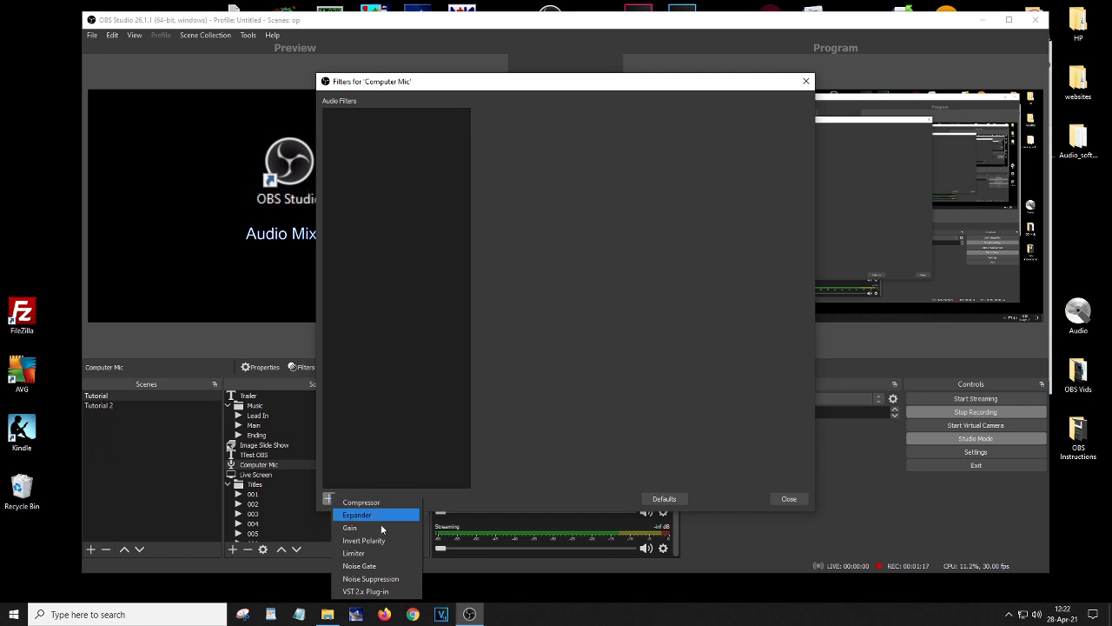
{"action": "left_click", "coordinate": [744, 497]}
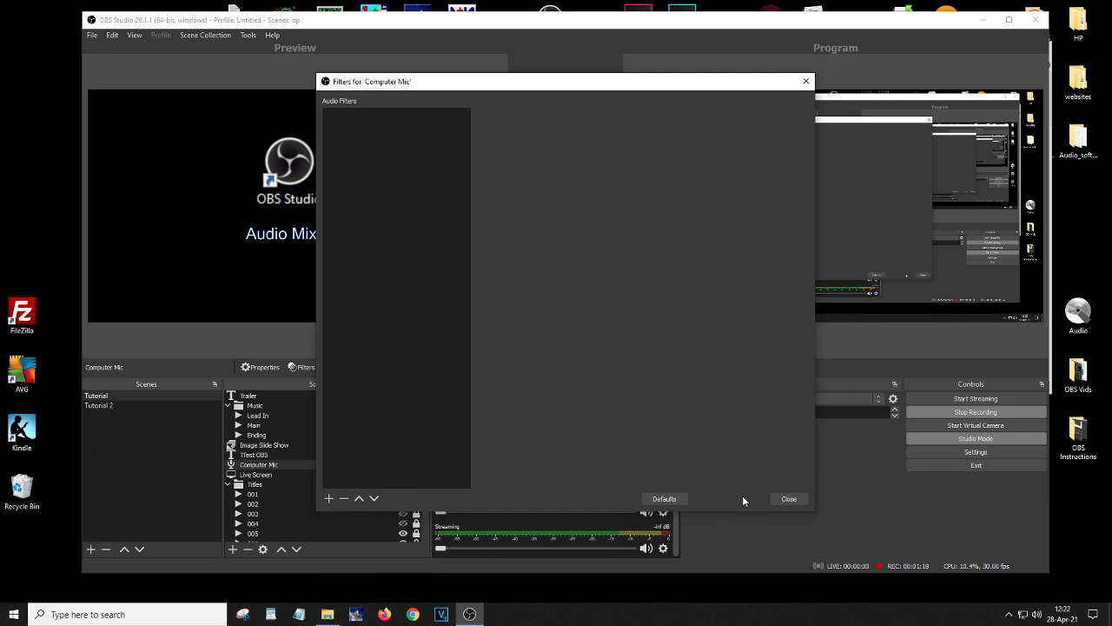
{"action": "left_click", "coordinate": [788, 499]}
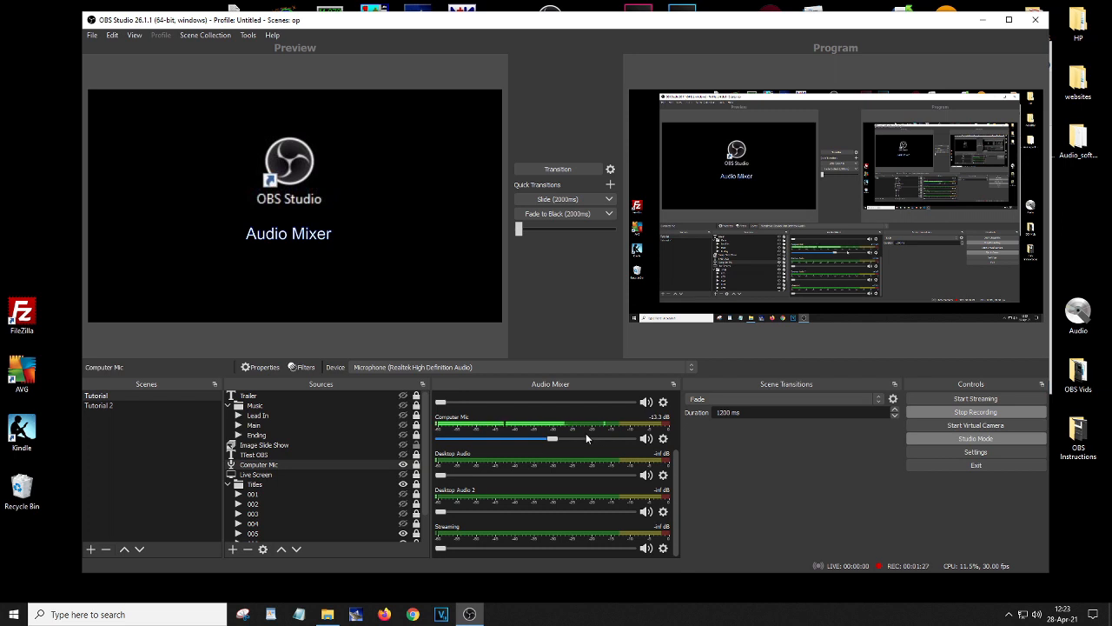
Step: Look through the Audio Mixer options for Computer Mic, such as volume locking, hiding, filters and vertical layout
{"action": "left_click", "coordinate": [663, 438]}
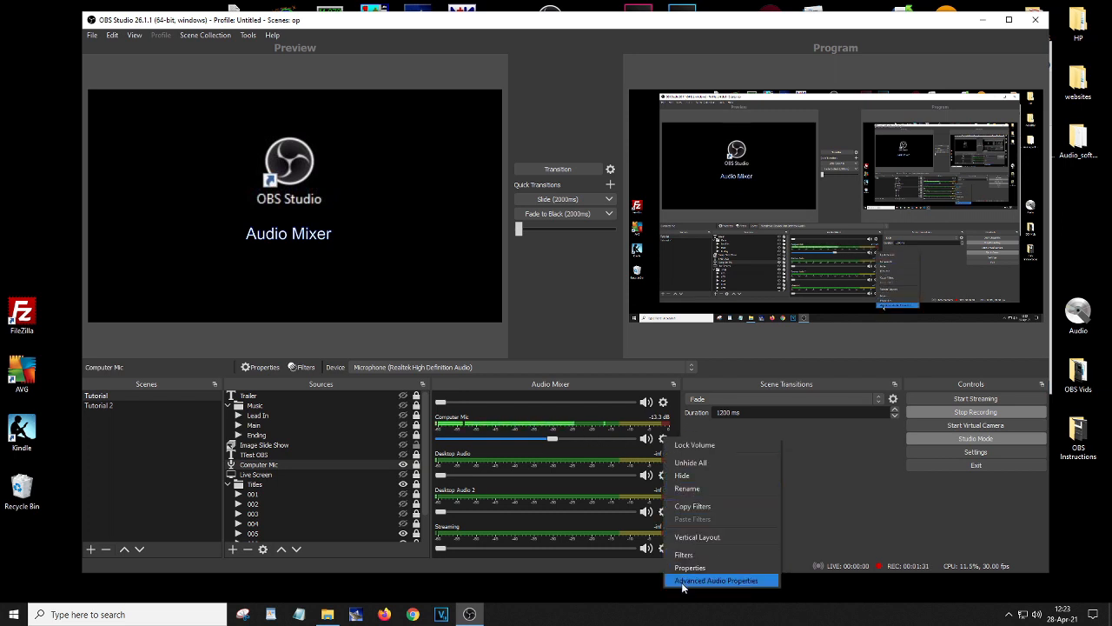
{"action": "left_click", "coordinate": [660, 438]}
{"action": "left_click", "coordinate": [660, 438]}
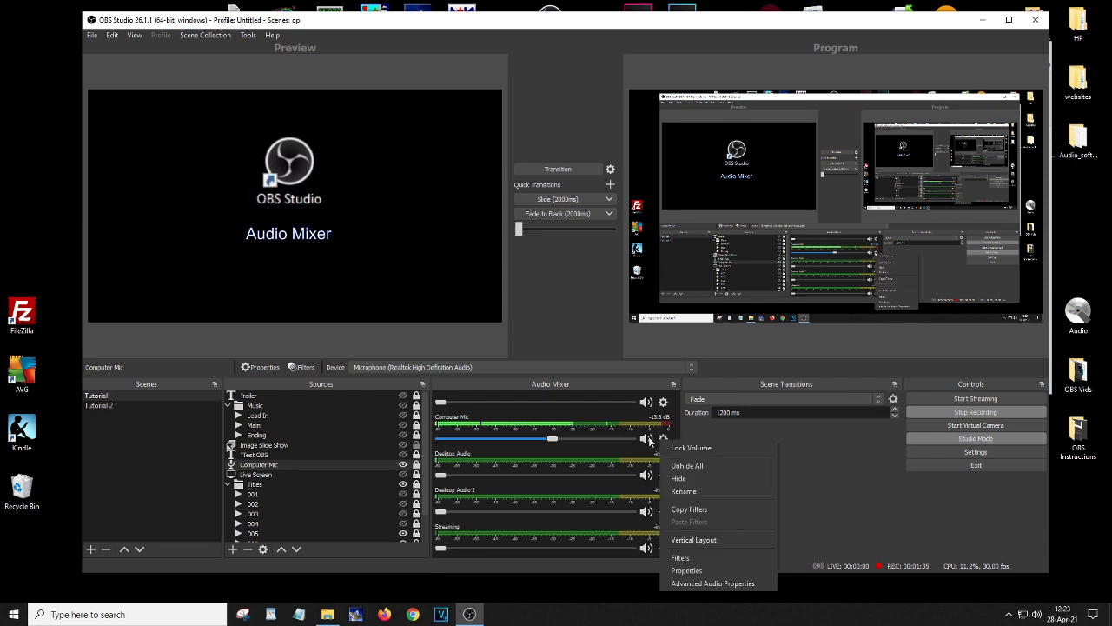
{"action": "right_click", "coordinate": [596, 432]}
{"action": "right_click", "coordinate": [597, 431]}
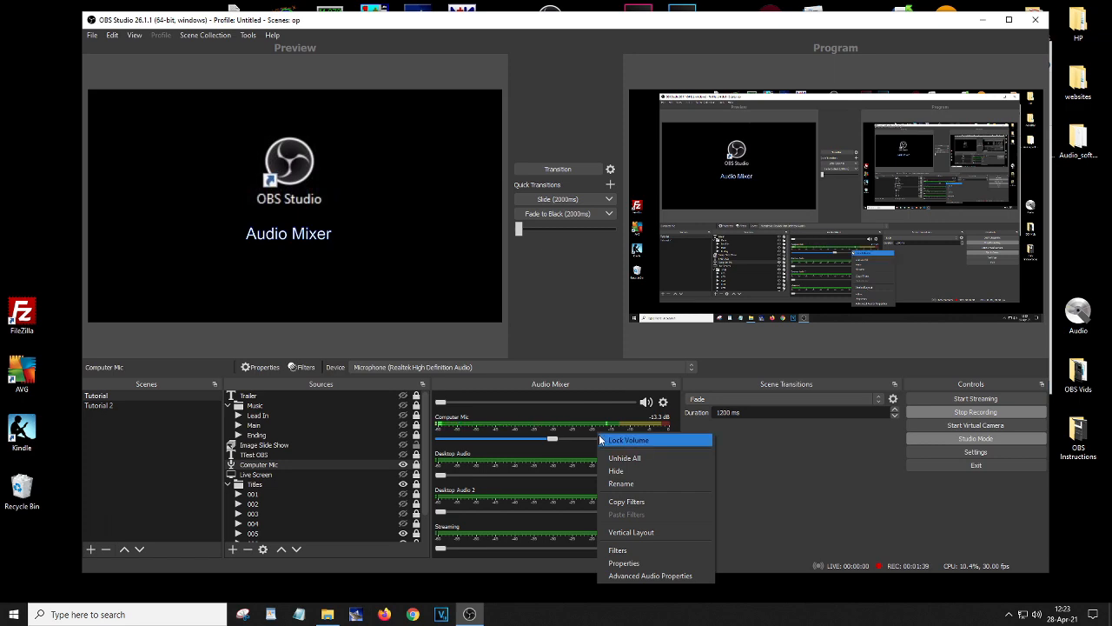
Step: Review the Advanced Audio Properties of the mixer sources, including the monitoring choices for source 007 and the track assignments
{"action": "left_click", "coordinate": [622, 574]}
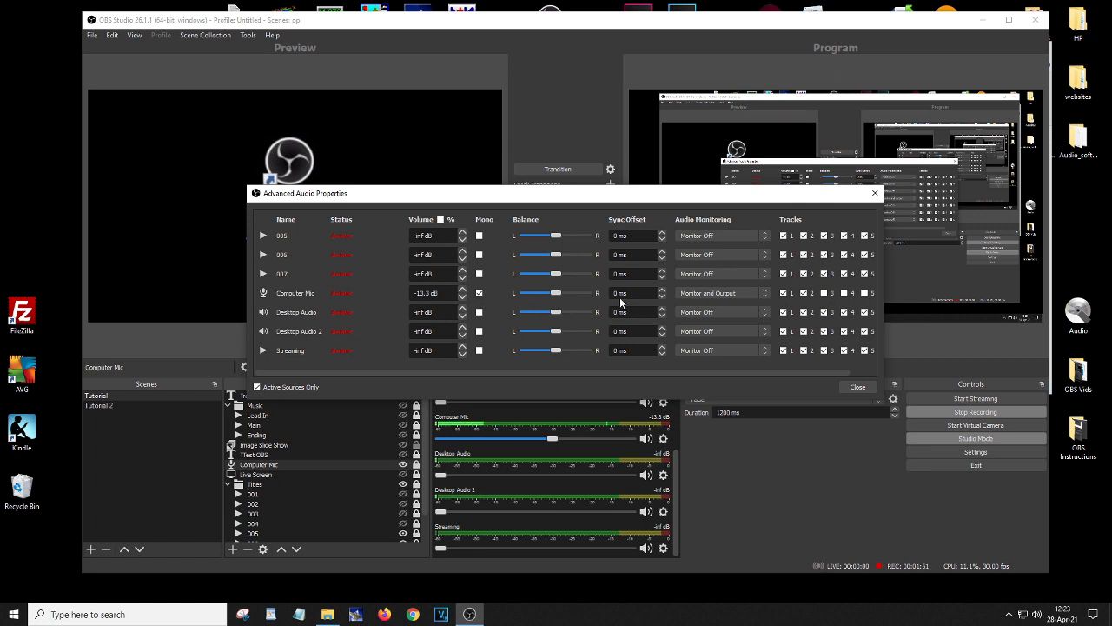
{"action": "left_click", "coordinate": [763, 271]}
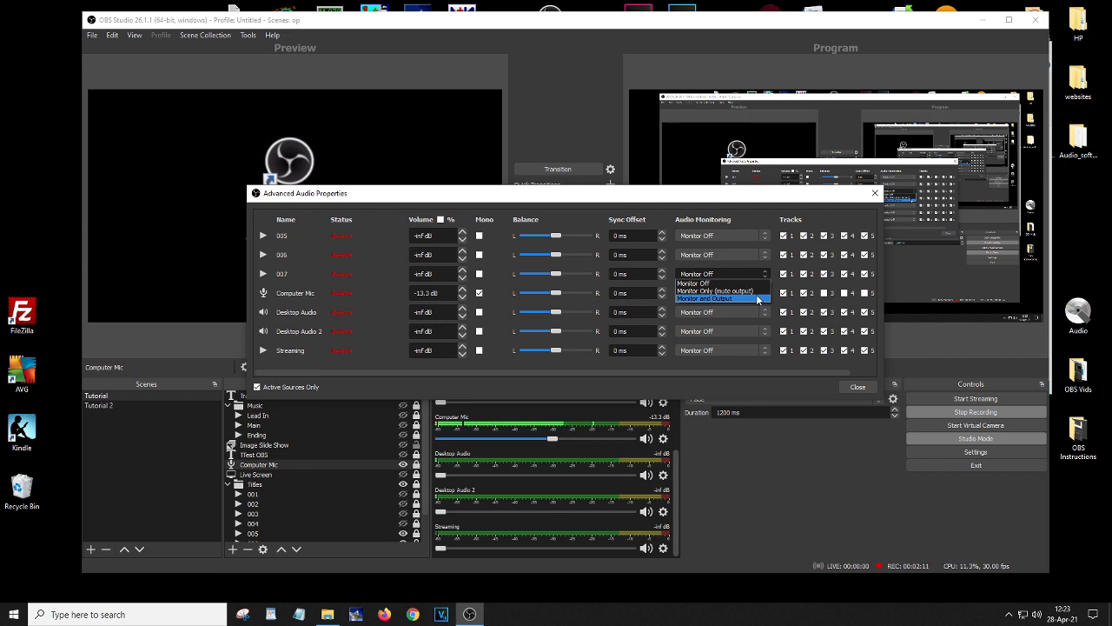
{"action": "left_click", "coordinate": [758, 299]}
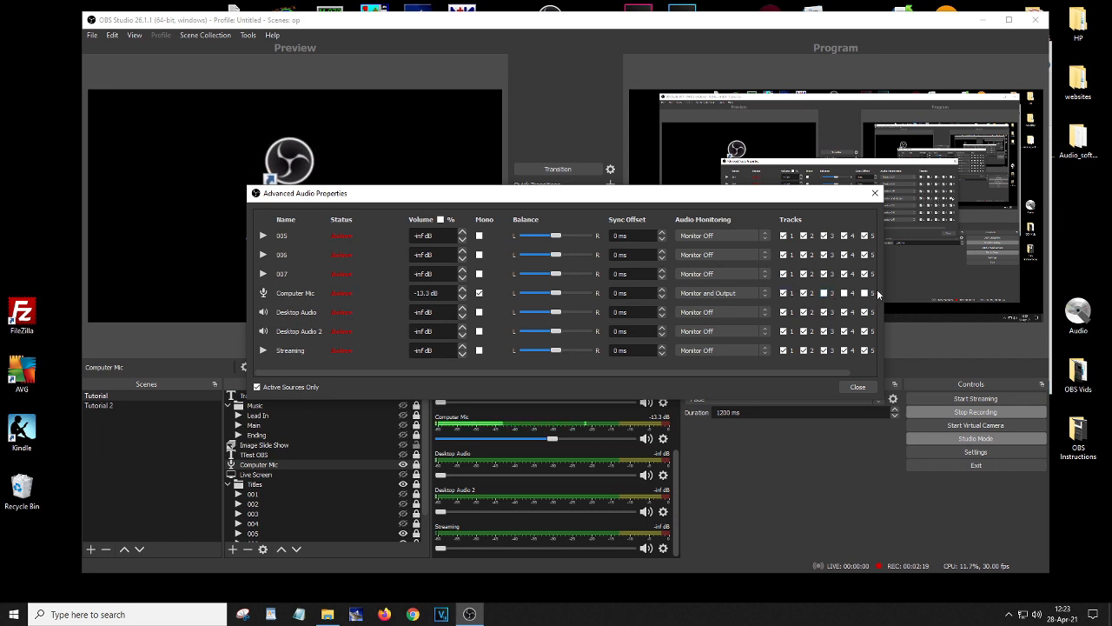
{"action": "mouse_move", "coordinate": [794, 371]}
{"action": "left_mouse_down"}
{"action": "mouse_move", "coordinate": [843, 368]}
{"action": "mouse_move", "coordinate": [790, 365]}
{"action": "left_mouse_up"}
{"action": "left_click", "coordinate": [858, 387]}
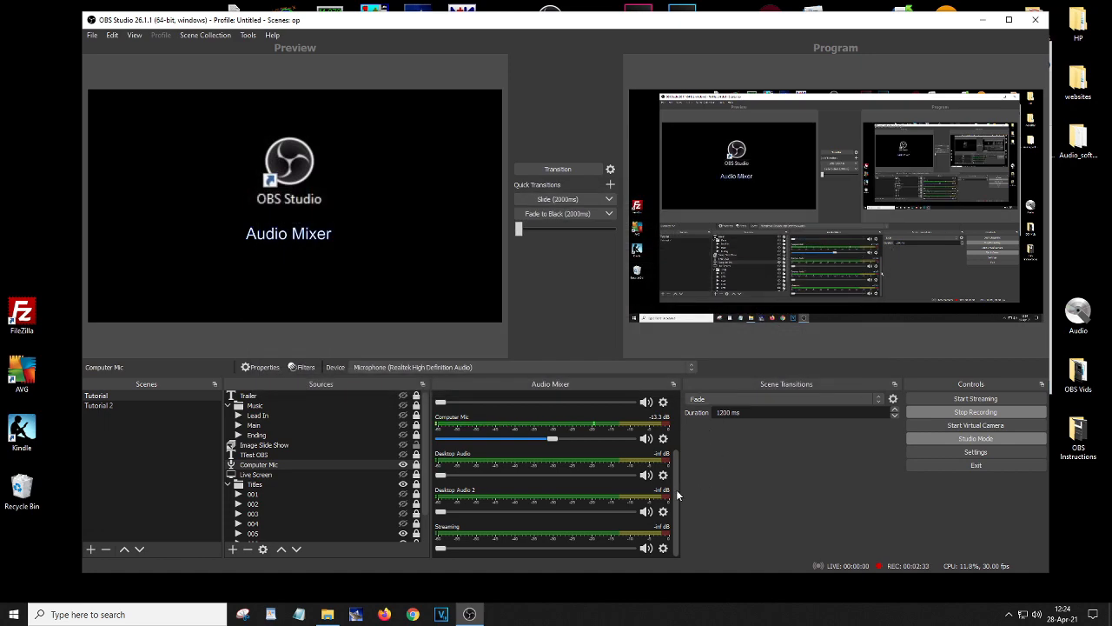
{"action": "mouse_move", "coordinate": [676, 490]}
{"action": "left_mouse_down"}
{"action": "mouse_move", "coordinate": [685, 434]}
{"action": "mouse_move", "coordinate": [683, 479]}
{"action": "left_mouse_up"}
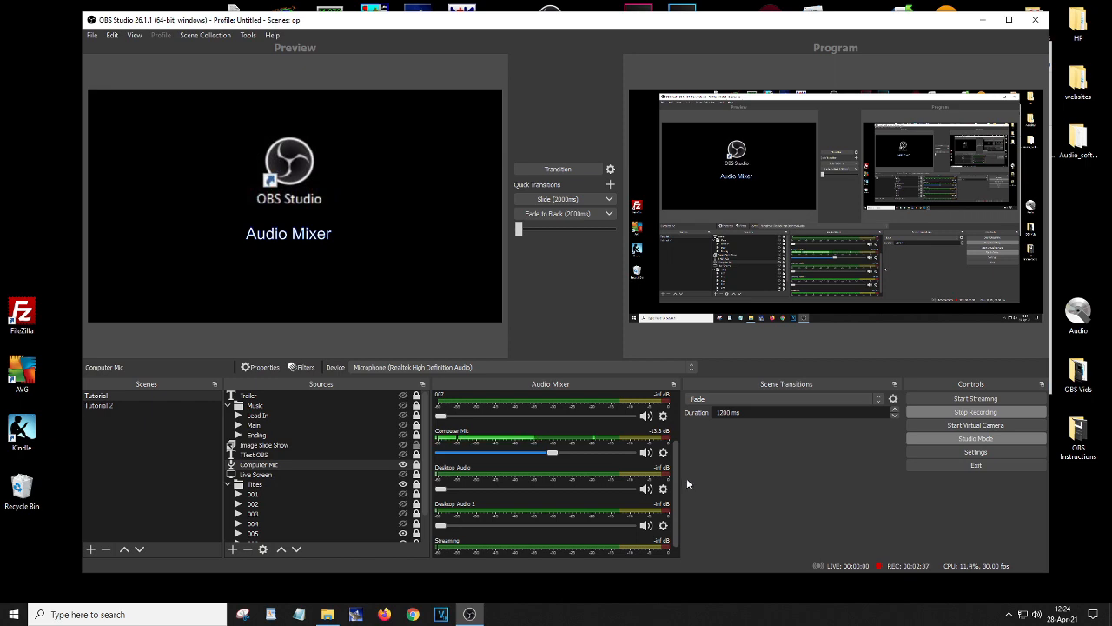
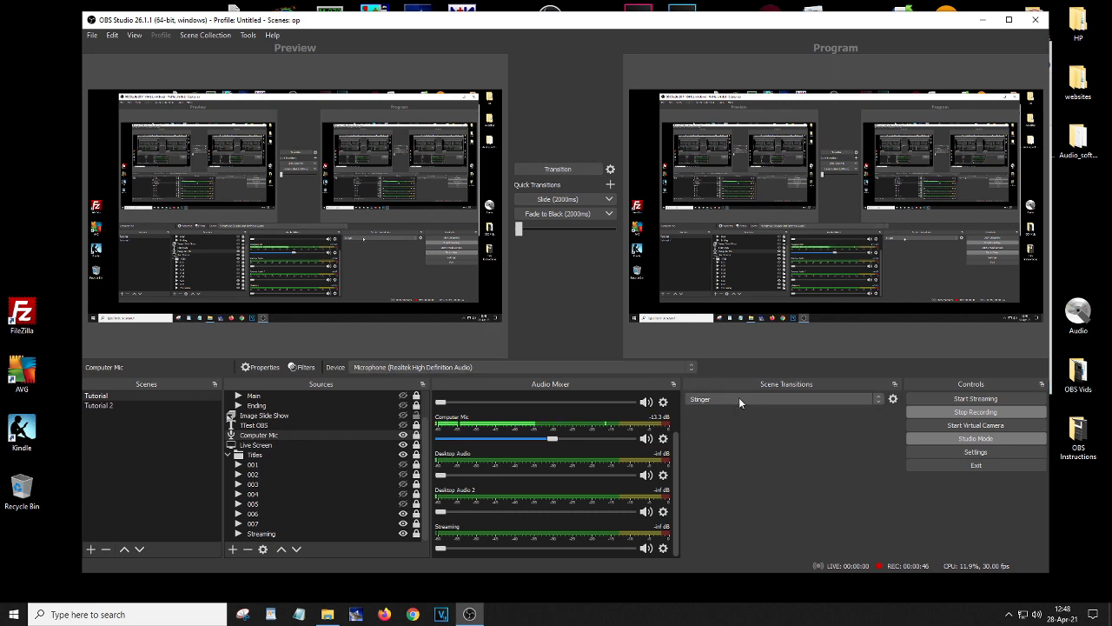
Step: Look through the available scene transitions and the naming prompt for a new Fade to Color transition without adding it
{"action": "left_click", "coordinate": [877, 397]}
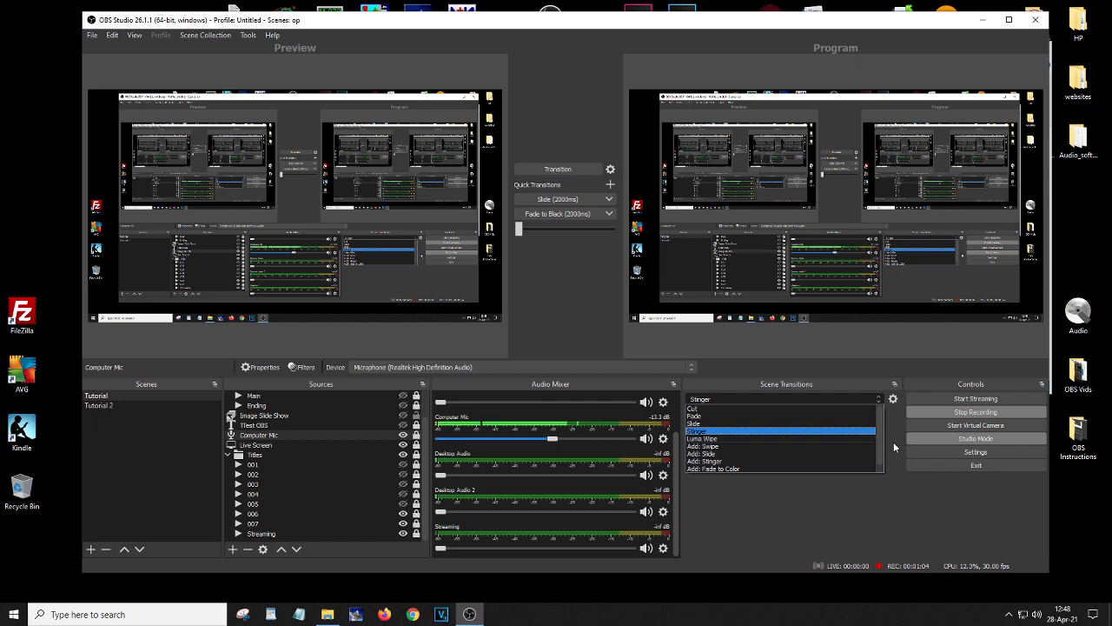
{"action": "left_click", "coordinate": [895, 442]}
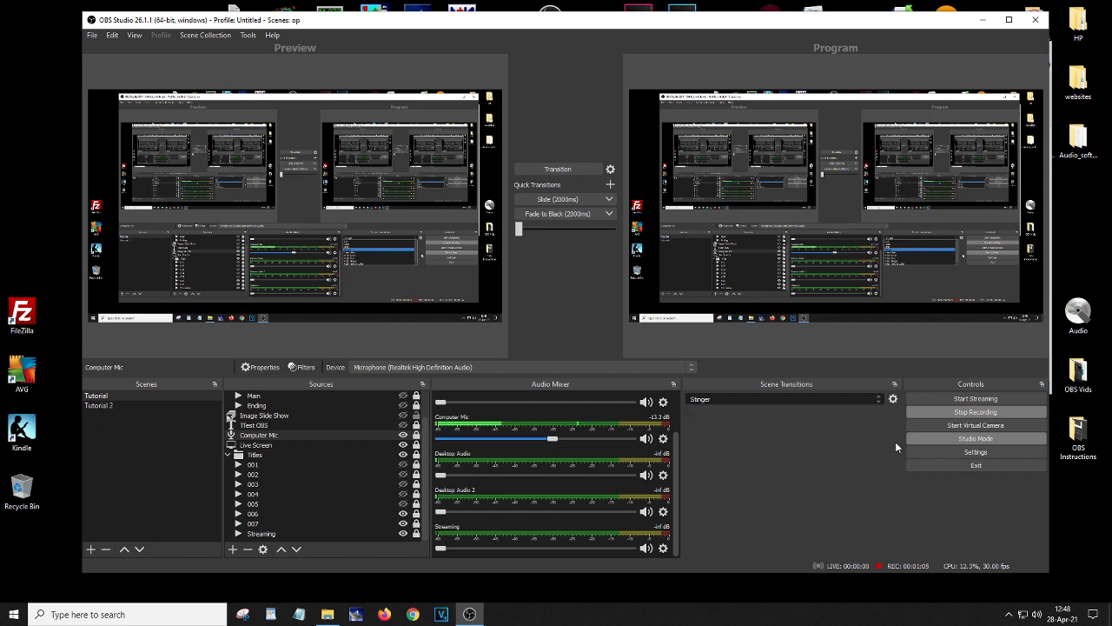
{"action": "left_click", "coordinate": [880, 400]}
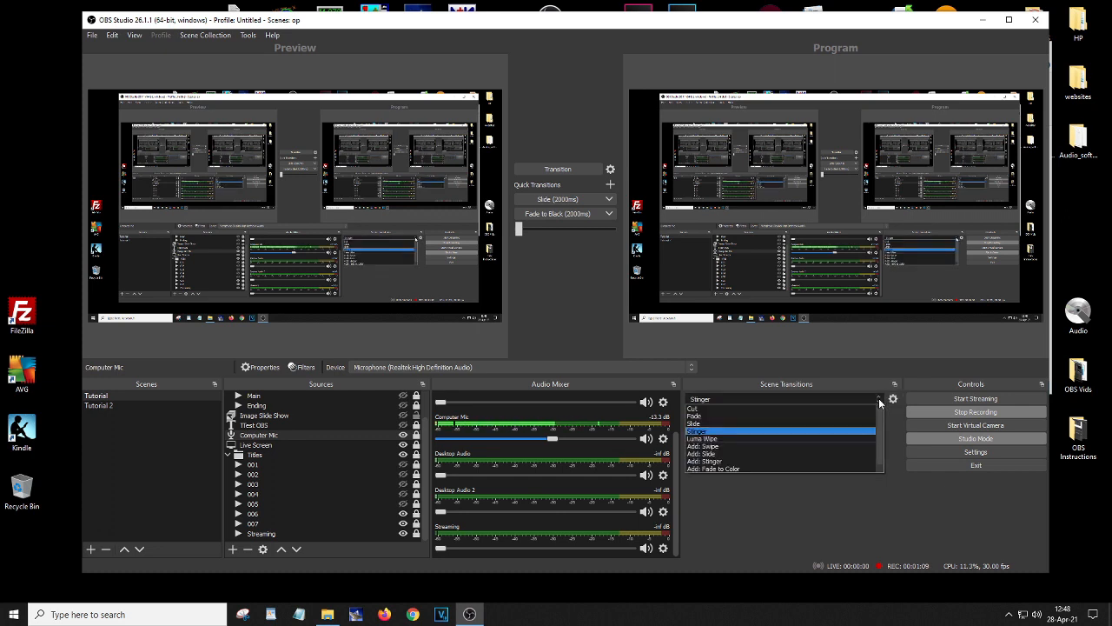
{"action": "left_click", "coordinate": [851, 469]}
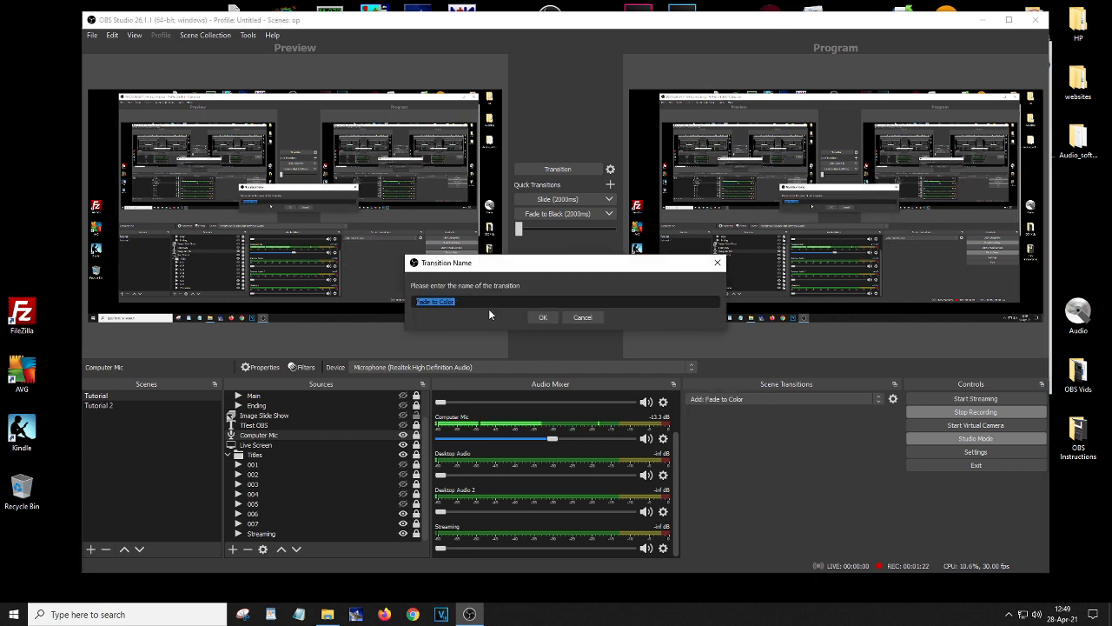
{"action": "left_click", "coordinate": [591, 318]}
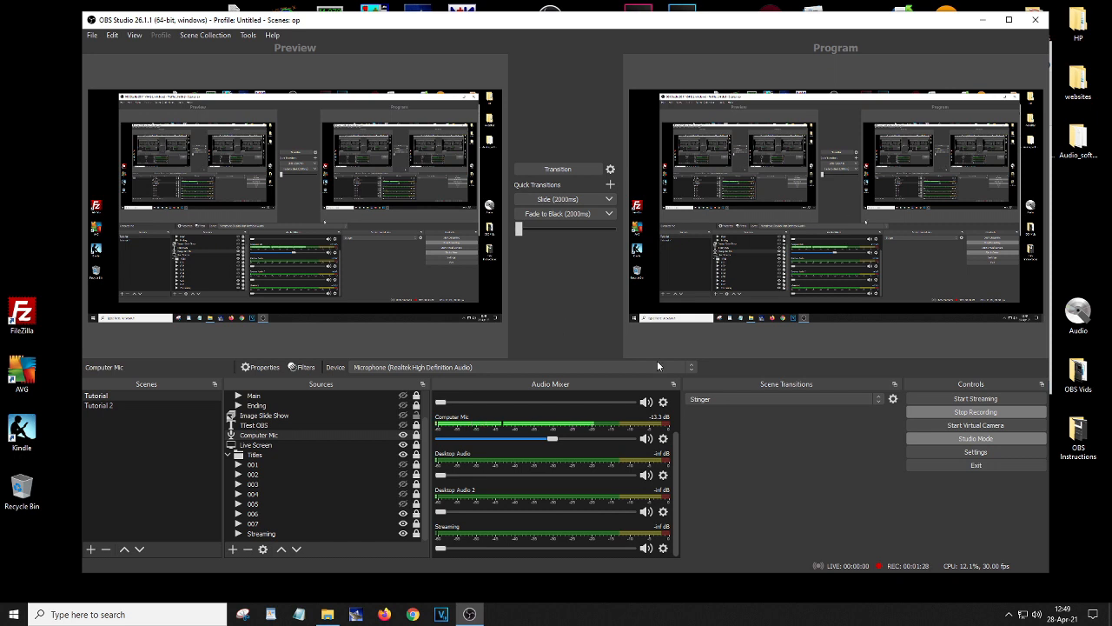
Step: Examine the Stinger transition's properties, including its video file, transition point and audio settings, without changing them
{"action": "left_click", "coordinate": [893, 399]}
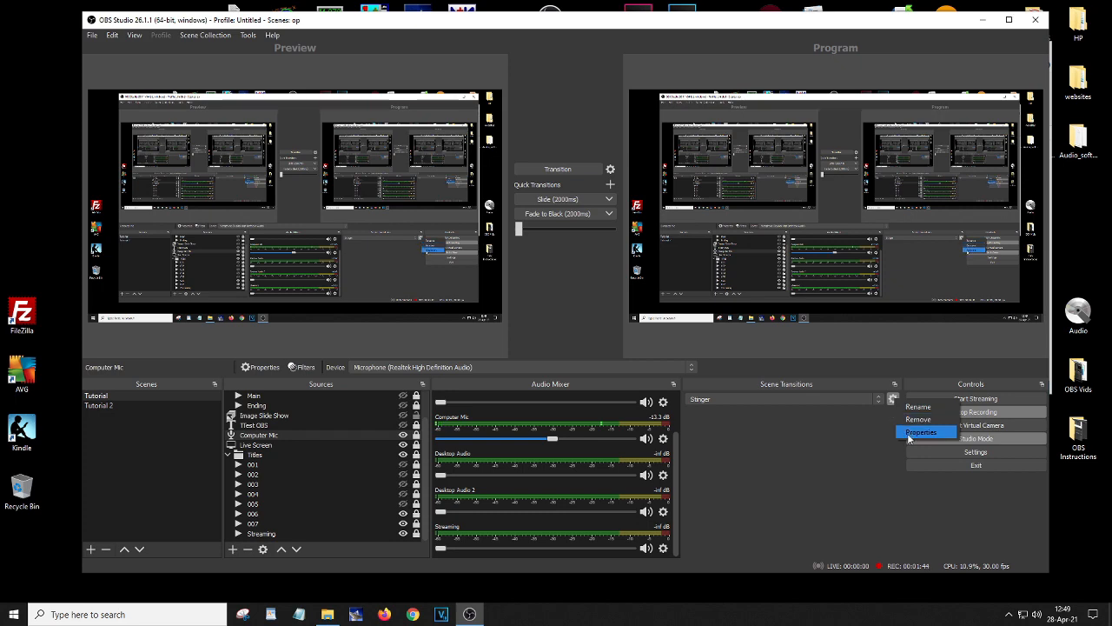
{"action": "left_click", "coordinate": [908, 432]}
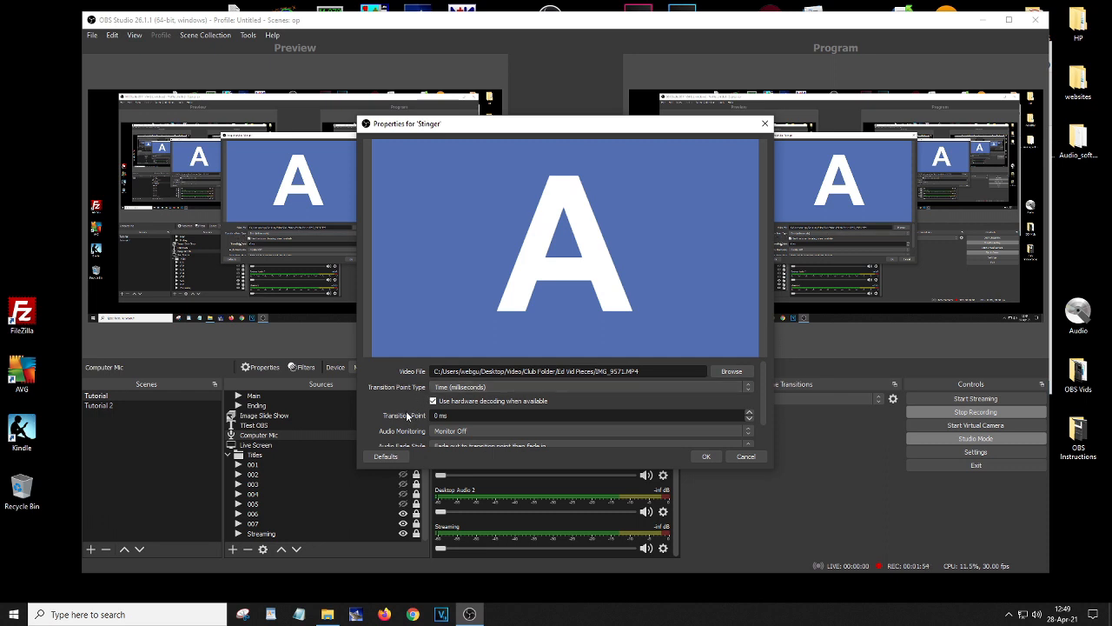
{"action": "scroll", "coordinate": [406, 416], "scroll_direction": "down", "scroll_amount": 1}
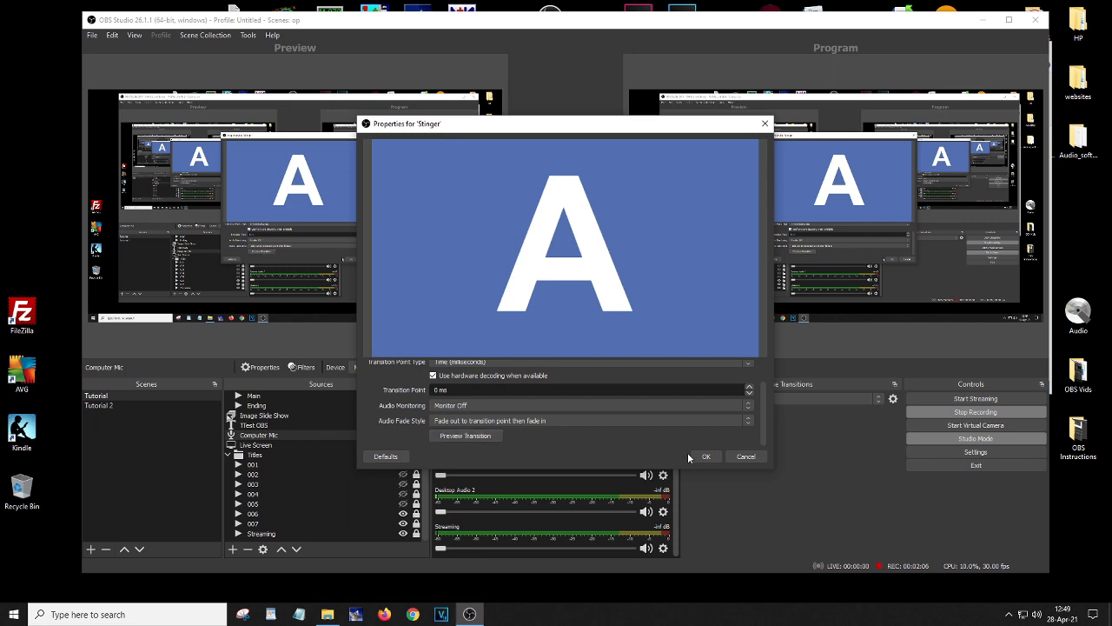
{"action": "left_click", "coordinate": [747, 456]}
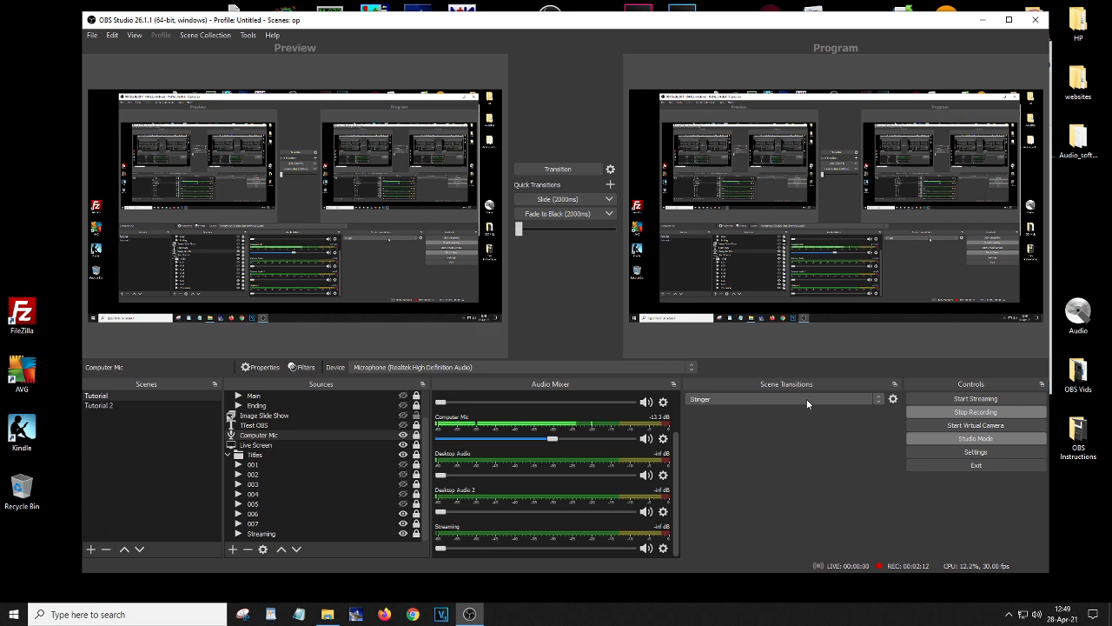
Step: Compare the scene transition list with the choices for adding a quick transition and for modifying the existing Slide quick transition
{"action": "left_click", "coordinate": [878, 399]}
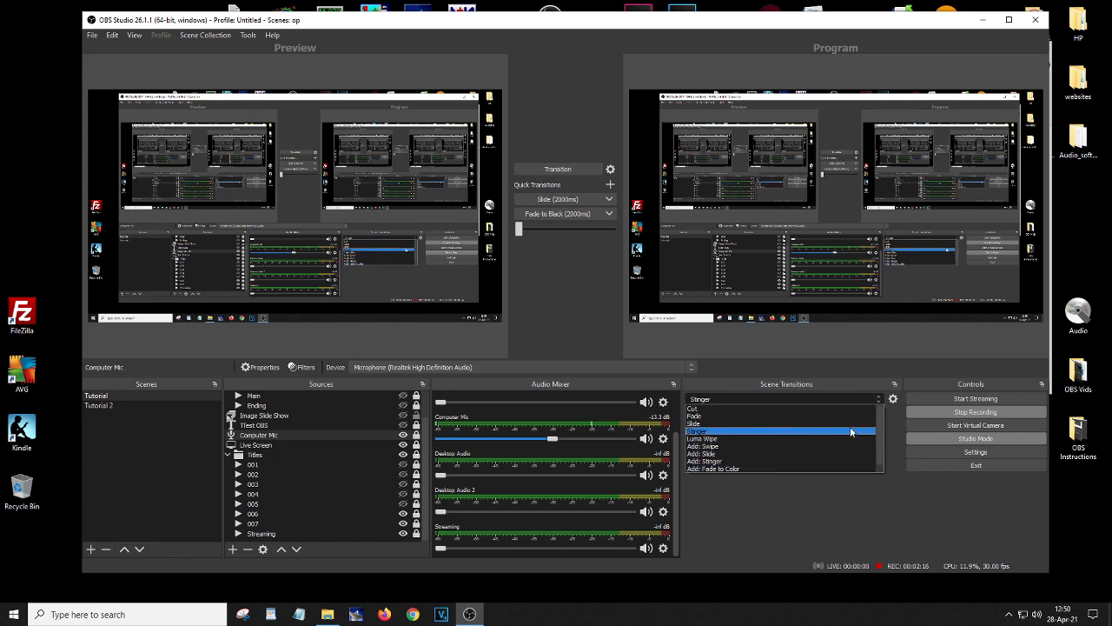
{"action": "left_click", "coordinate": [543, 301]}
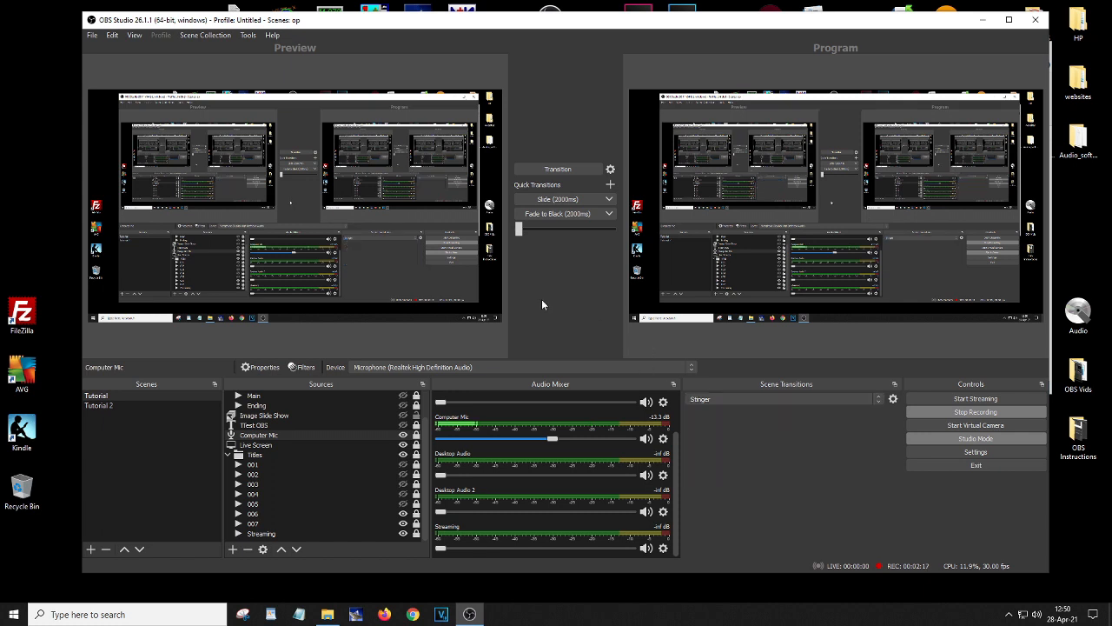
{"action": "left_click", "coordinate": [610, 186]}
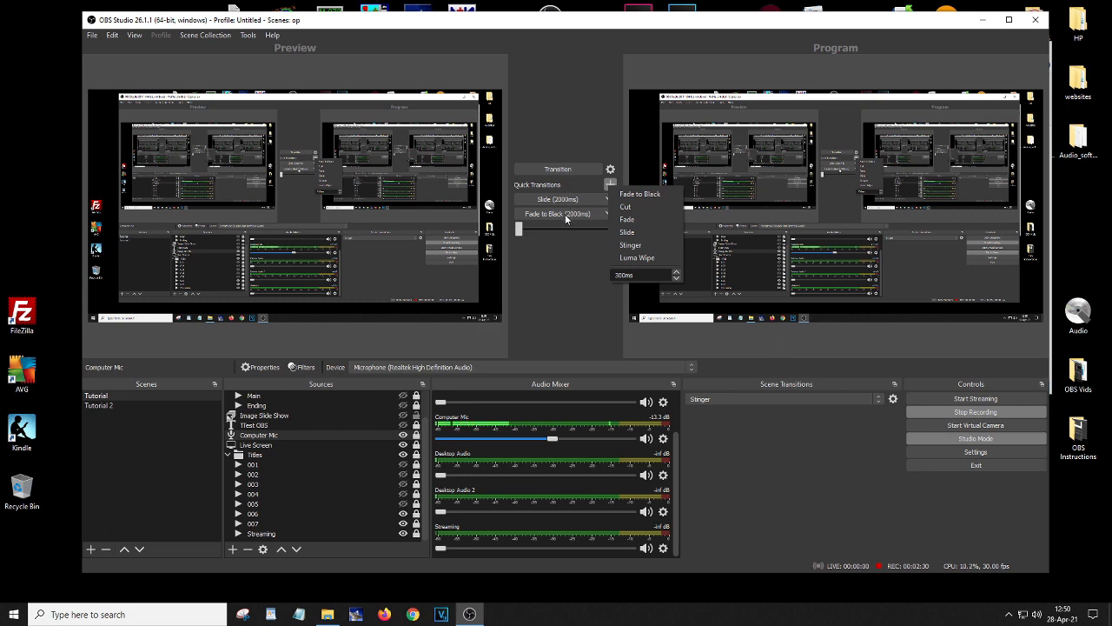
{"action": "left_click", "coordinate": [563, 252]}
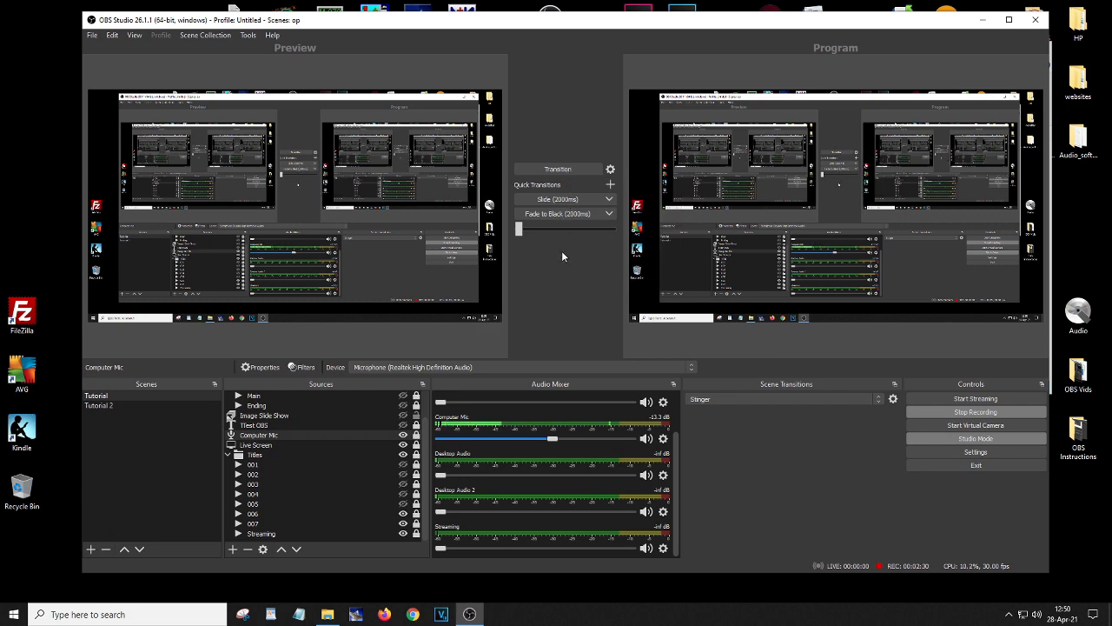
{"action": "left_click", "coordinate": [565, 203]}
{"action": "left_click", "coordinate": [611, 202]}
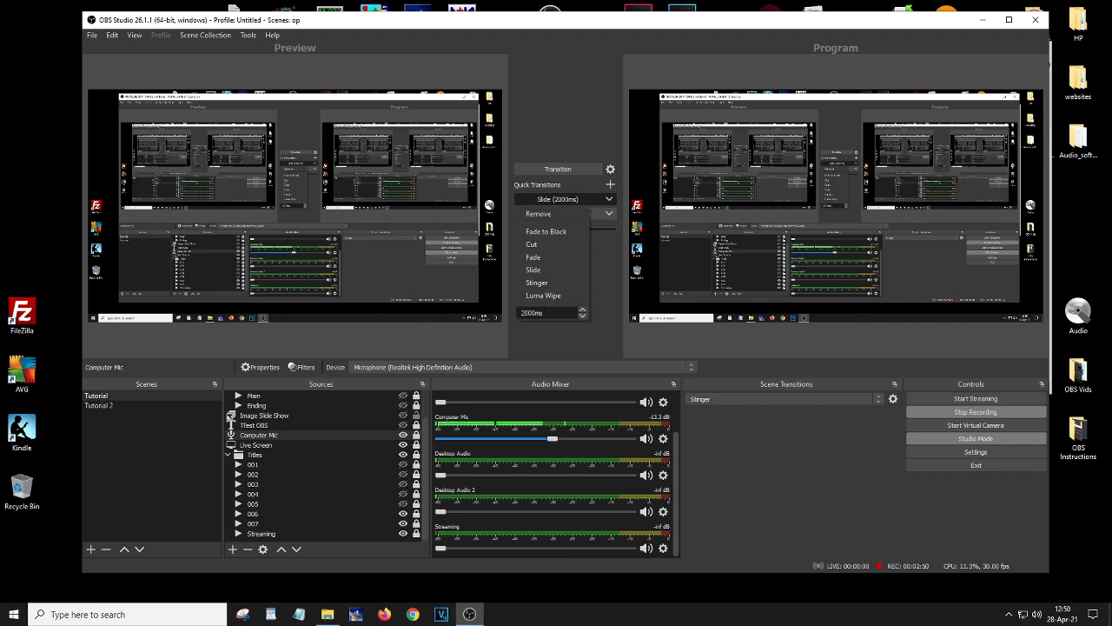
Step: Look at the choices for modifying the Fade to Black quick transition without changing it
{"action": "left_click", "coordinate": [616, 272]}
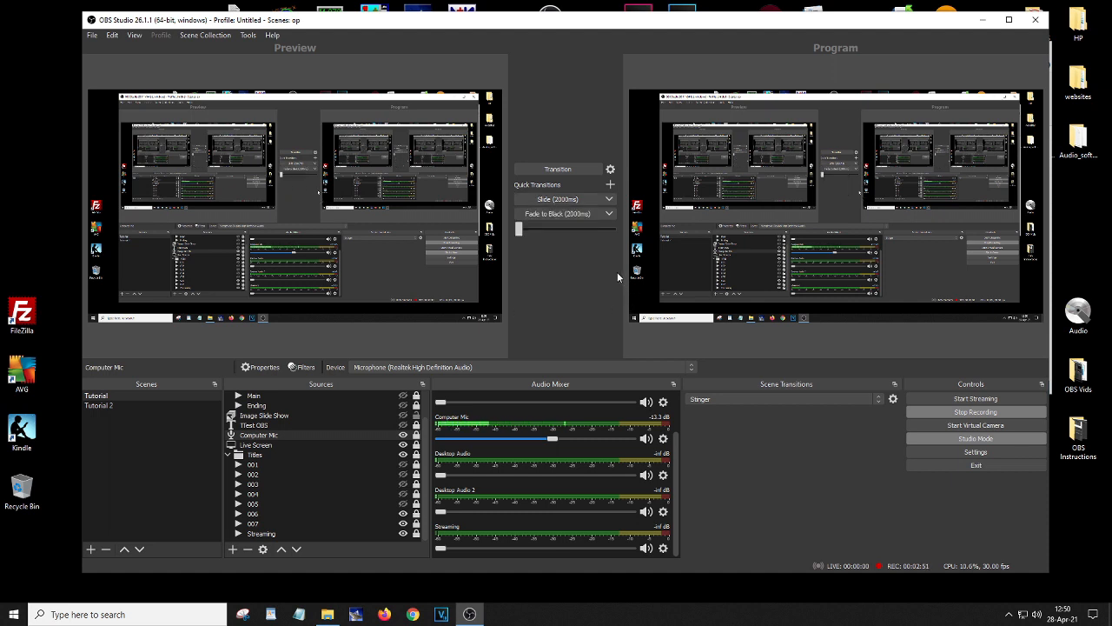
{"action": "left_click", "coordinate": [609, 213]}
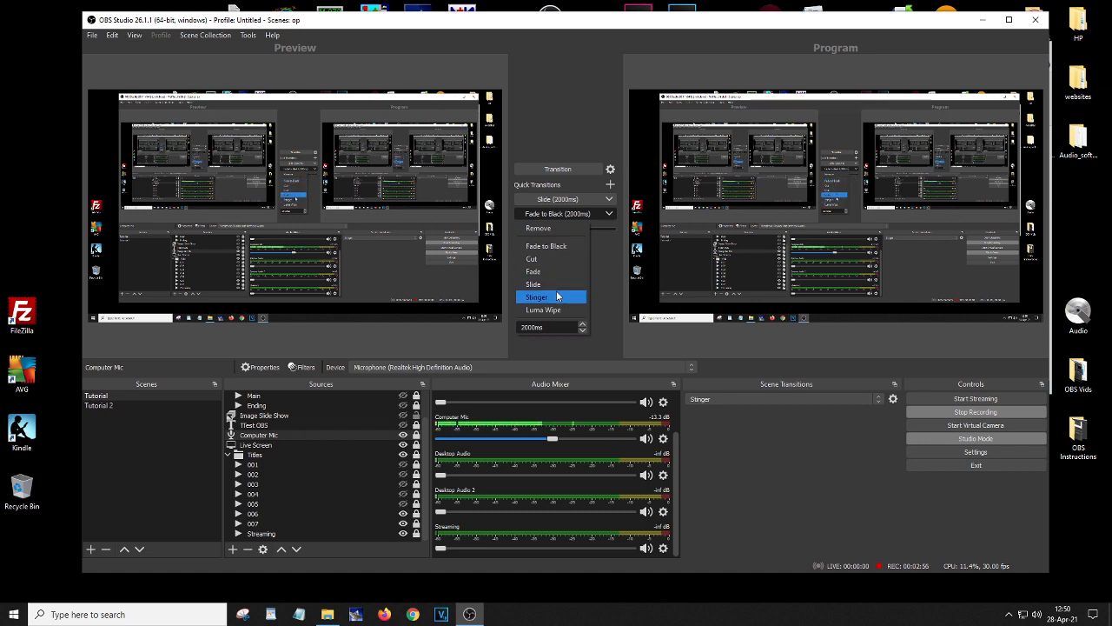
{"action": "left_click", "coordinate": [608, 306]}
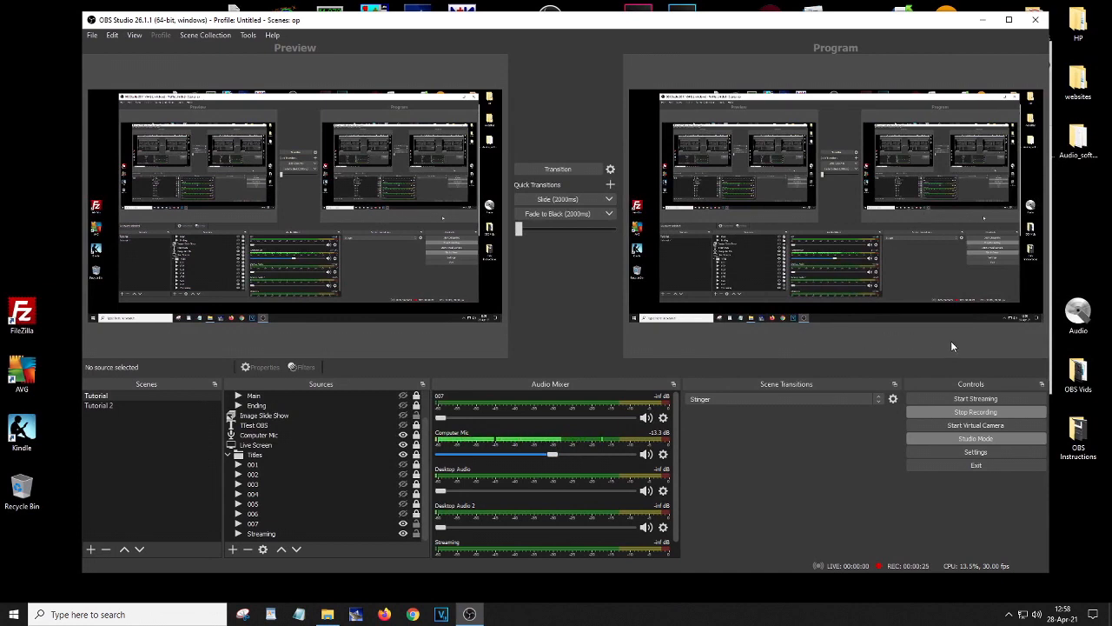
Step: Try to start streaming and review the Stream settings for service, server and stream key without changing them
{"action": "left_click", "coordinate": [988, 399]}
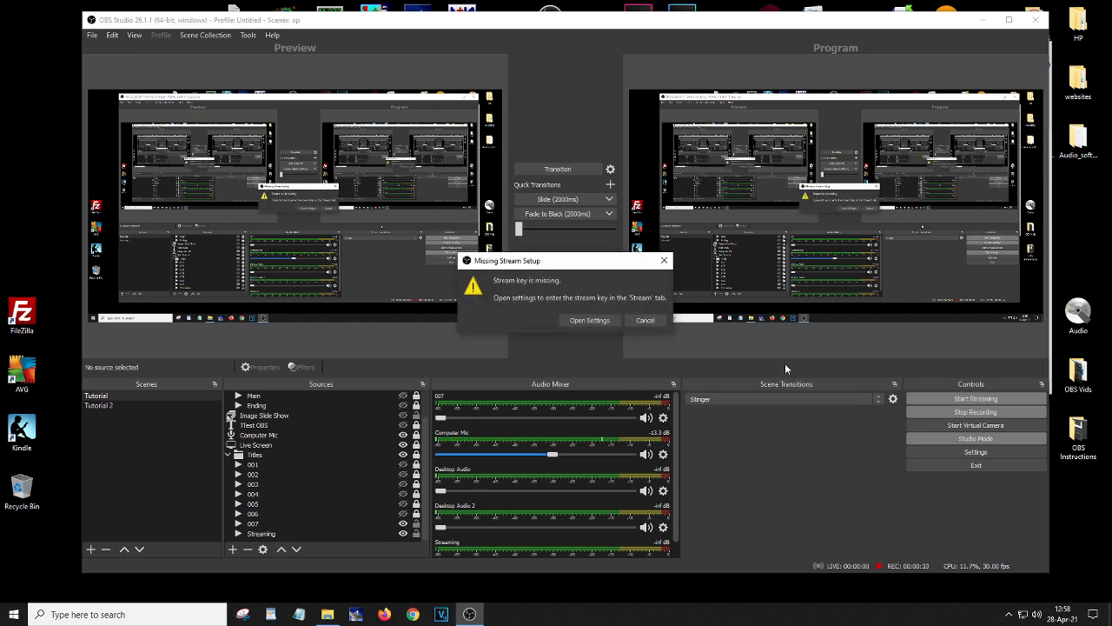
{"action": "left_click", "coordinate": [583, 320]}
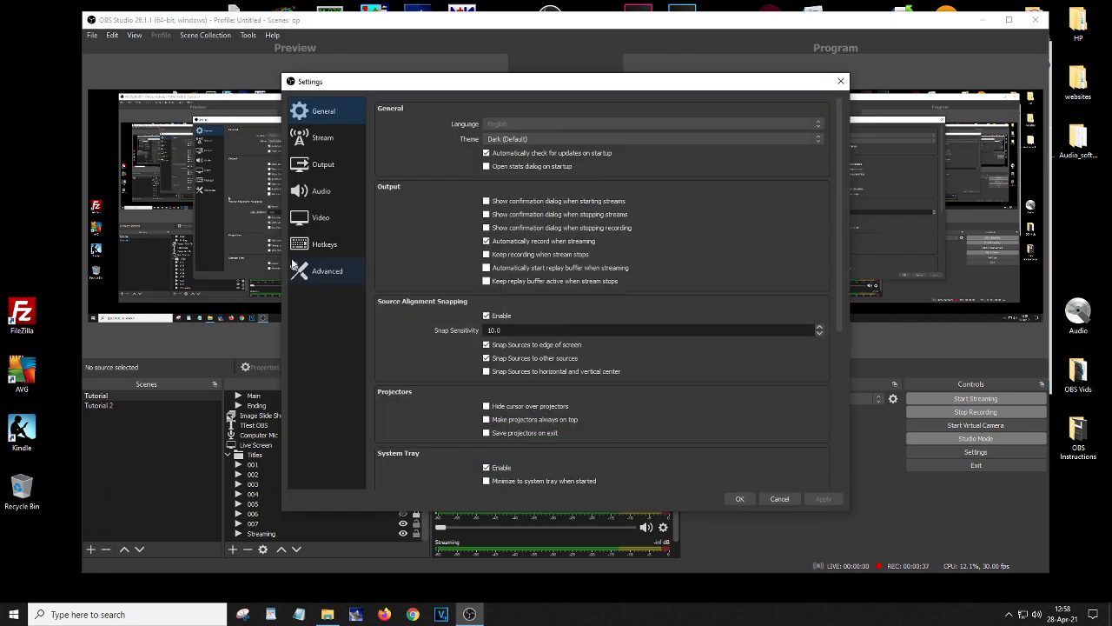
{"action": "left_click", "coordinate": [321, 137]}
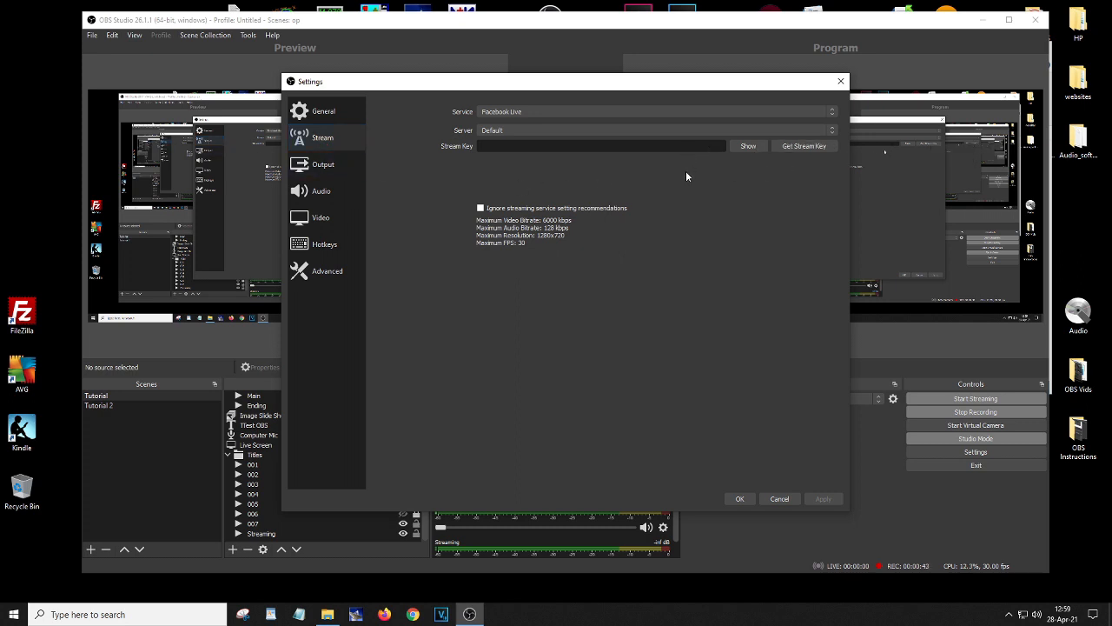
{"action": "left_click", "coordinate": [738, 499]}
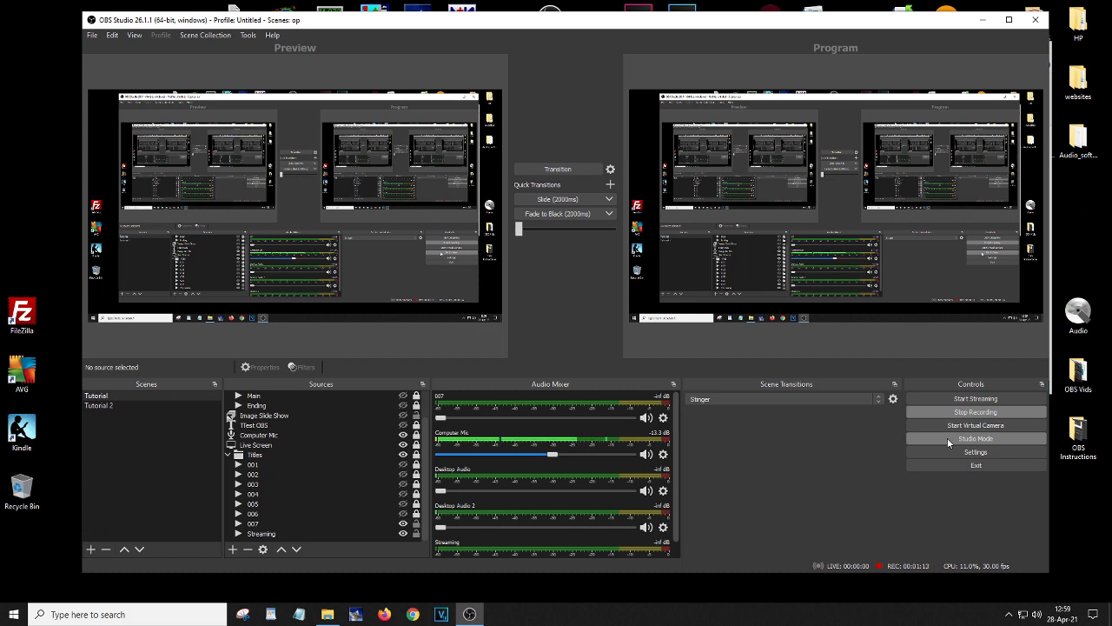
Step: Compare the main window with Studio Mode off and on, and view the general settings without changing them
{"action": "left_click", "coordinate": [947, 437]}
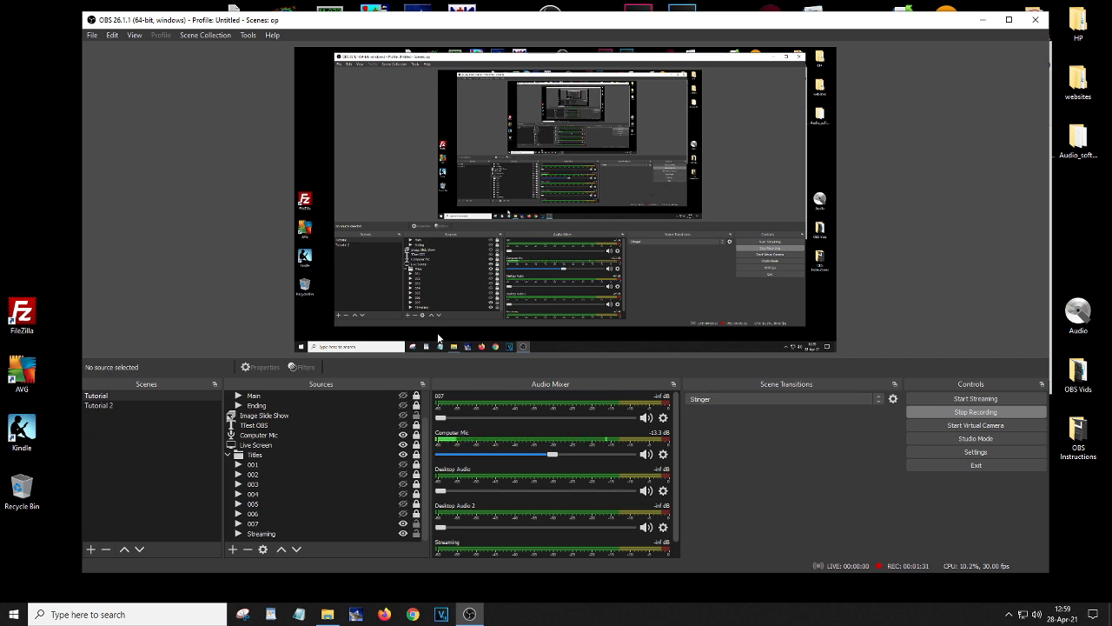
{"action": "left_click", "coordinate": [938, 441]}
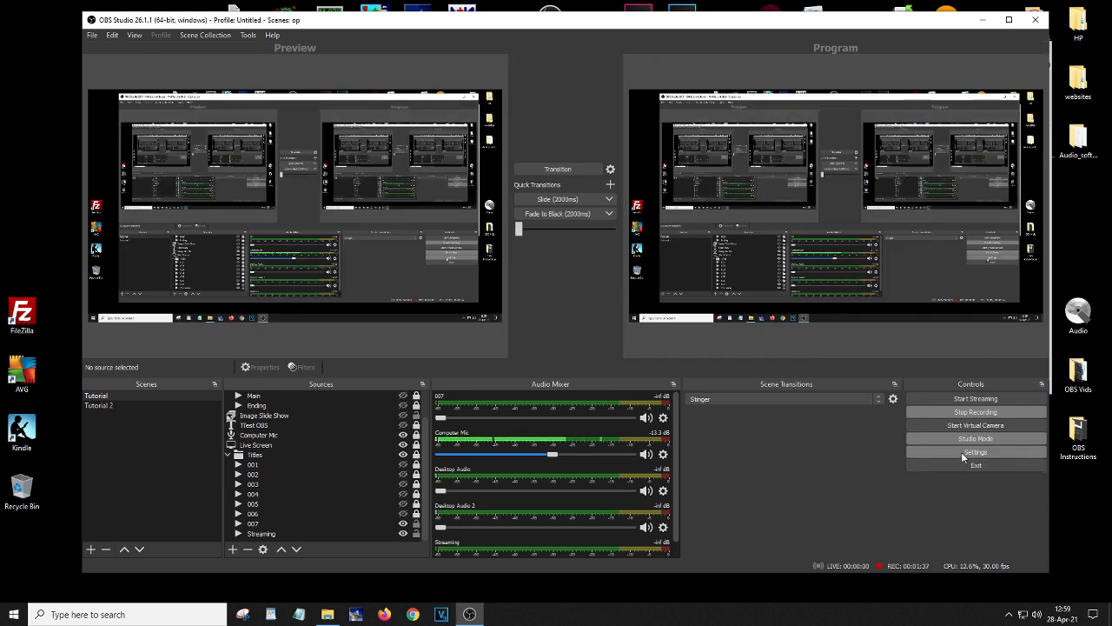
{"action": "left_click", "coordinate": [961, 451]}
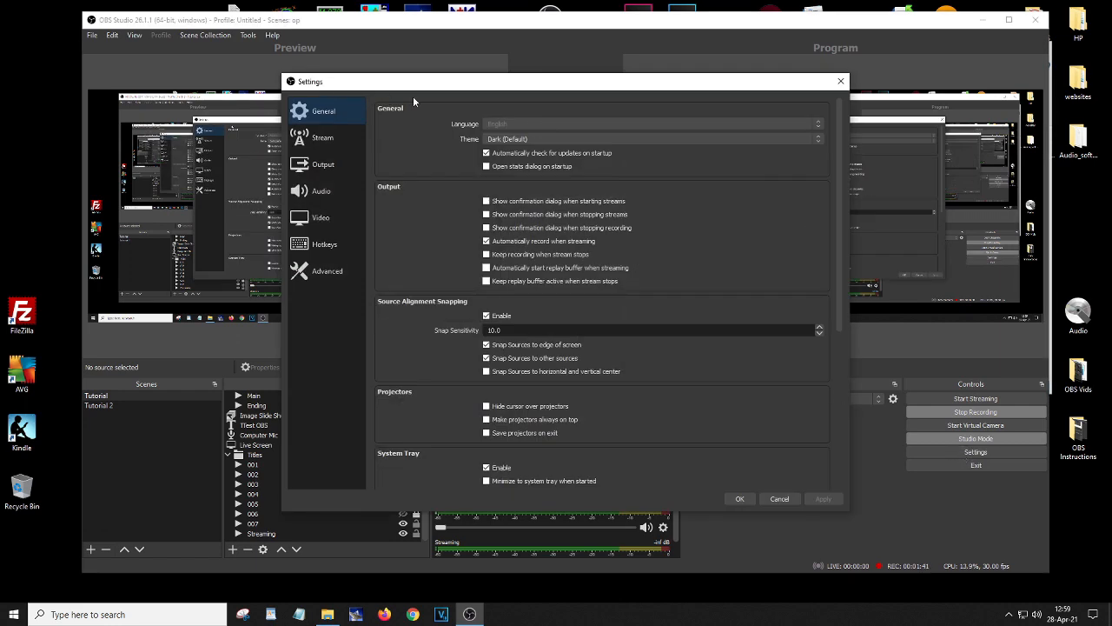
{"action": "left_click", "coordinate": [840, 82]}
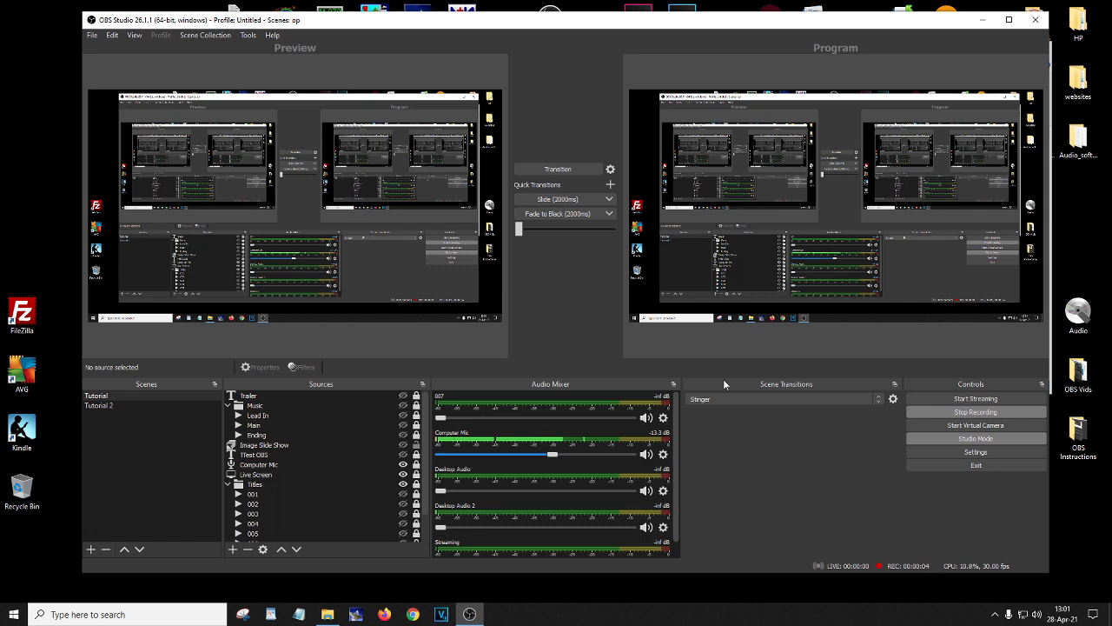
{"action": "left_click", "coordinate": [92, 36]}
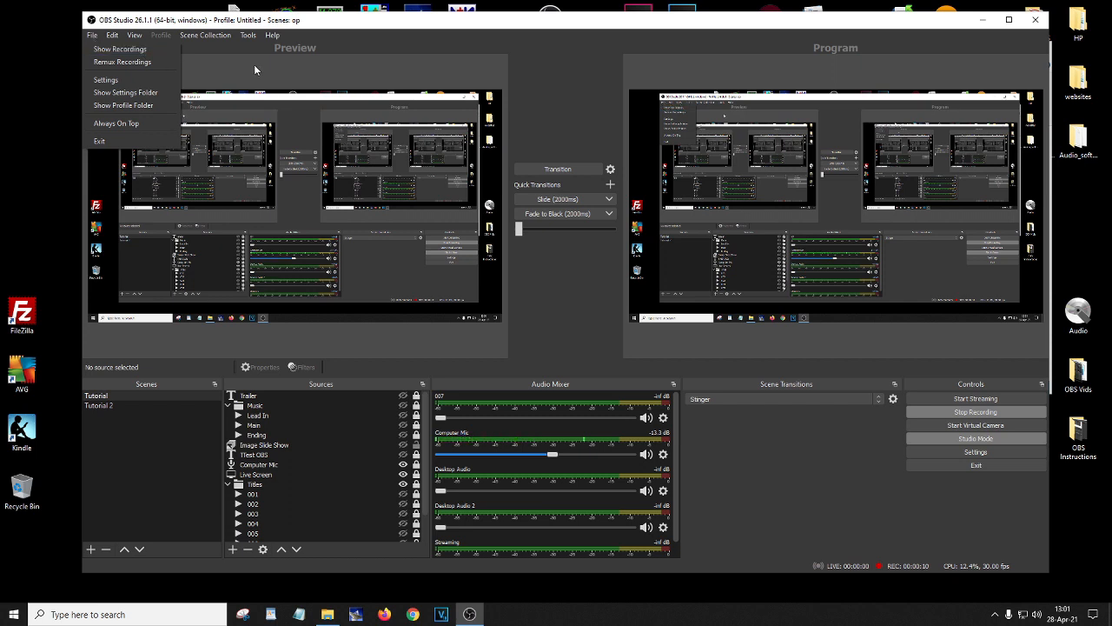
{"action": "left_click", "coordinate": [232, 68]}
{"action": "left_click", "coordinate": [91, 35]}
{"action": "left_click", "coordinate": [104, 62]}
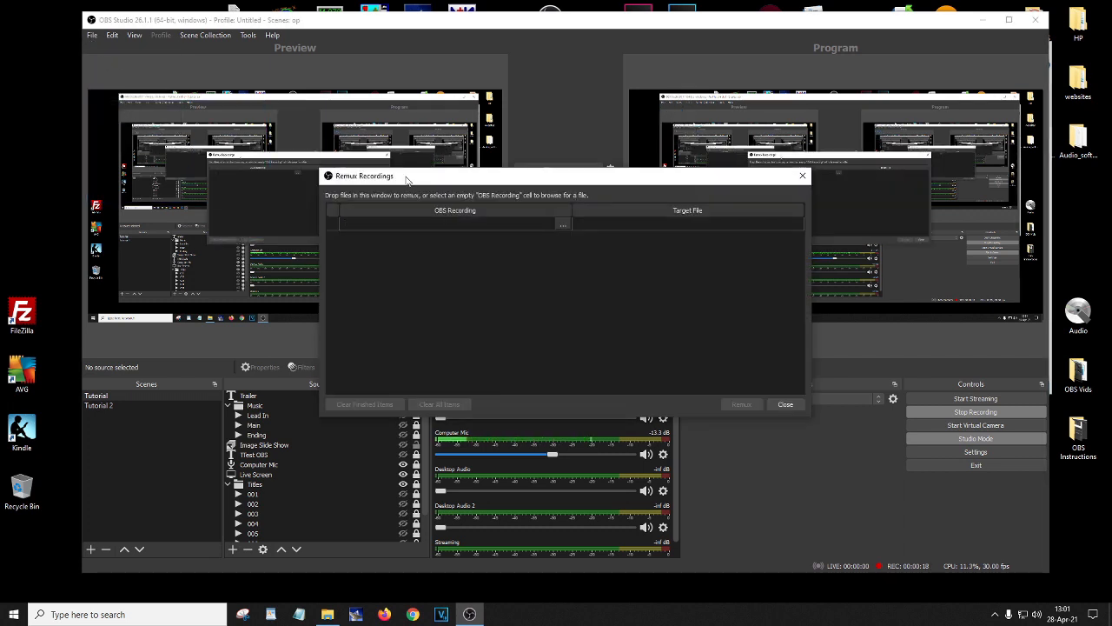
{"action": "left_click", "coordinate": [563, 225]}
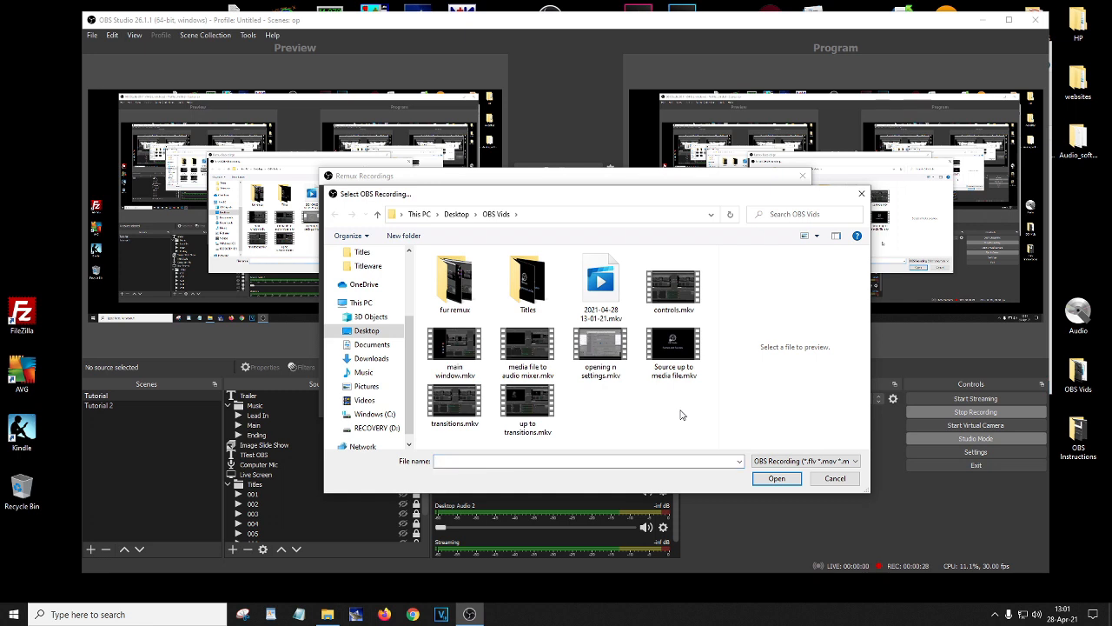
{"action": "left_click_drag", "start_coordinate": [681, 411], "coordinate": [432, 358]}
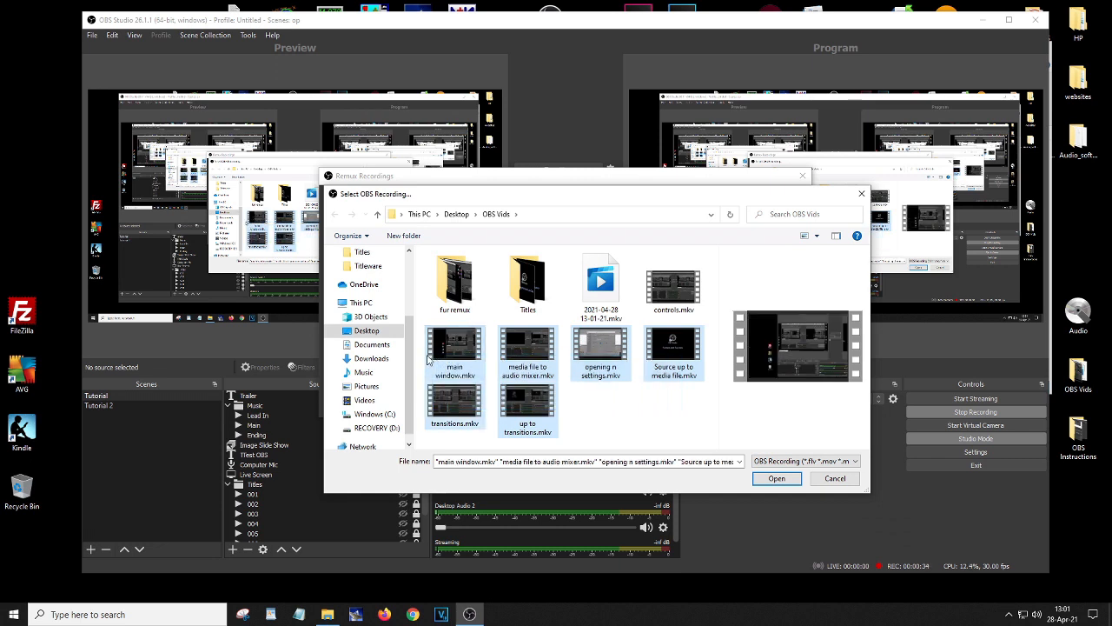
{"action": "left_click", "coordinate": [665, 286], "text": "ctrl"}
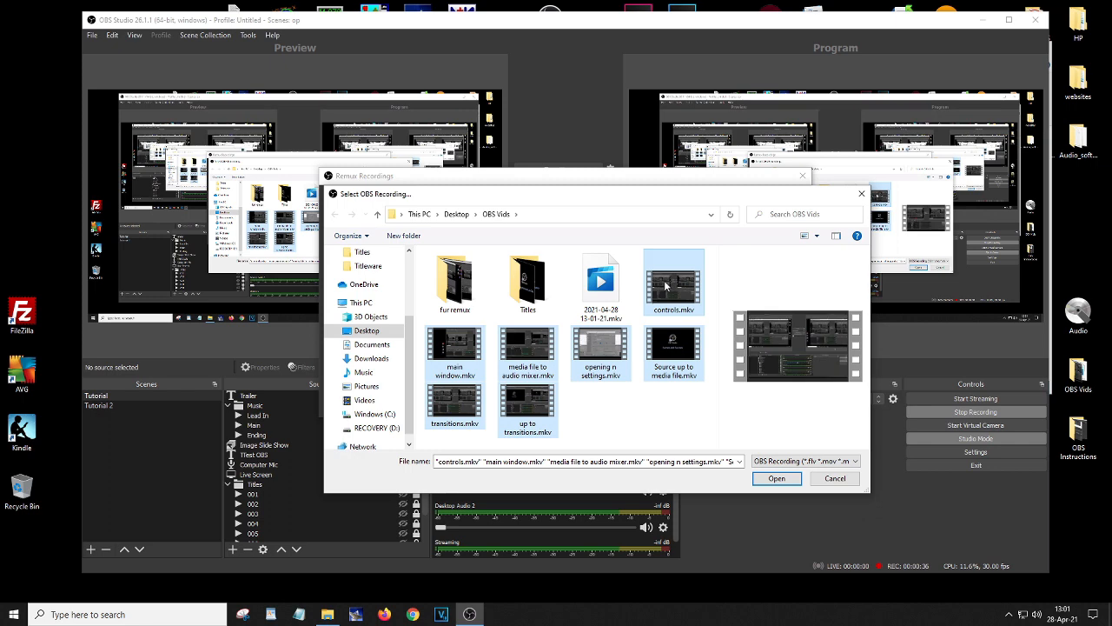
{"action": "left_click", "coordinate": [777, 481]}
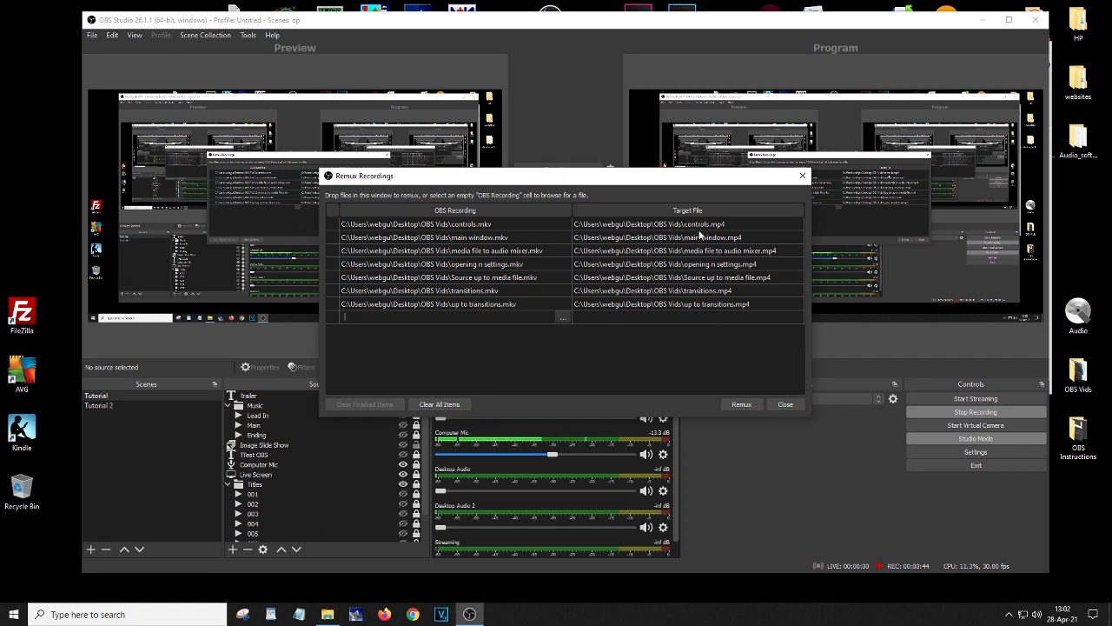
Step: Remux all the listed MKV recordings to MP4 files in the OBS Vids folder and close Remux Recordings
{"action": "left_click", "coordinate": [741, 405]}
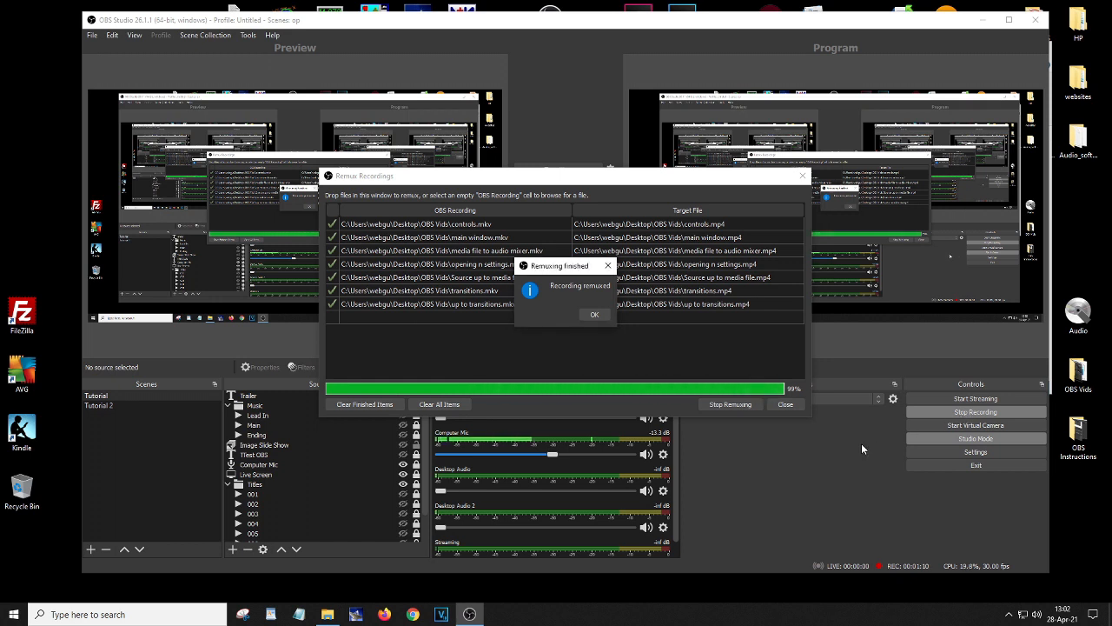
{"action": "left_click", "coordinate": [596, 316]}
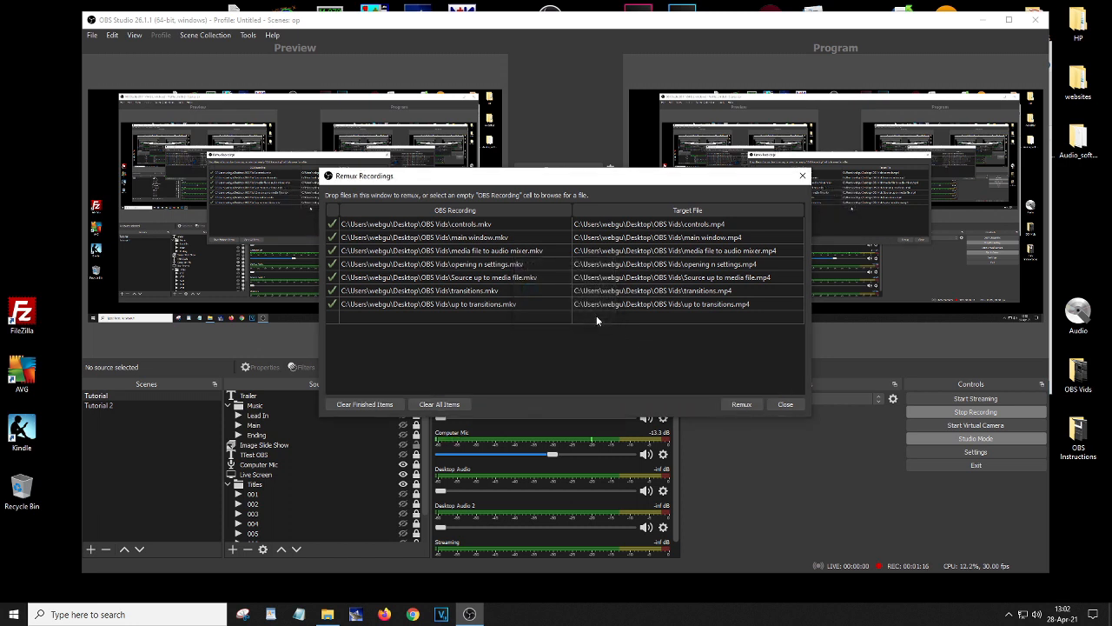
{"action": "left_click", "coordinate": [785, 405]}
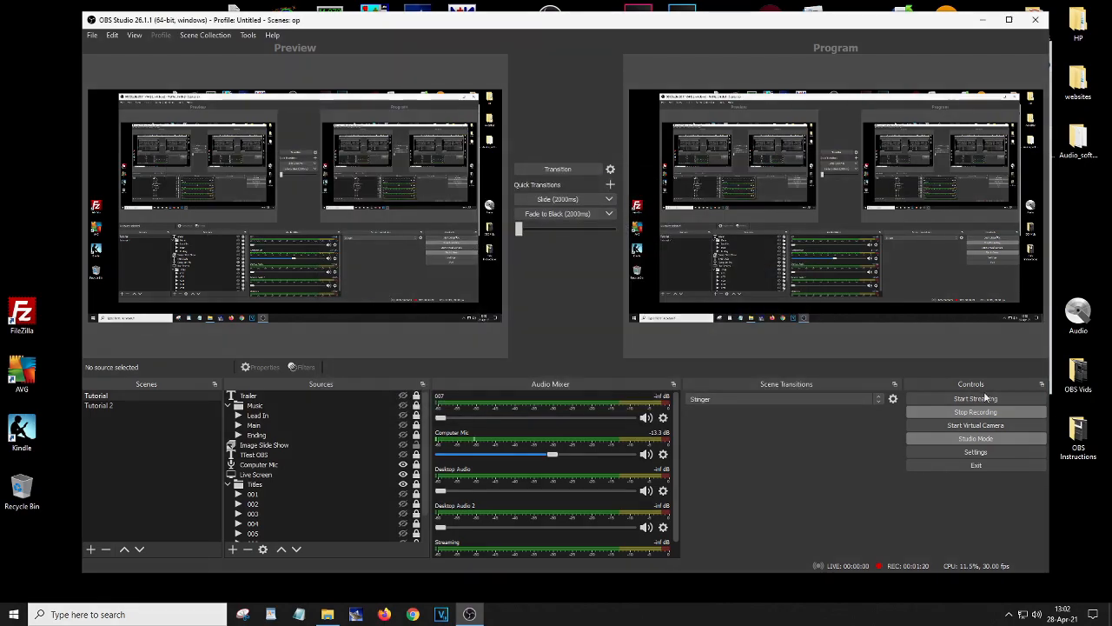